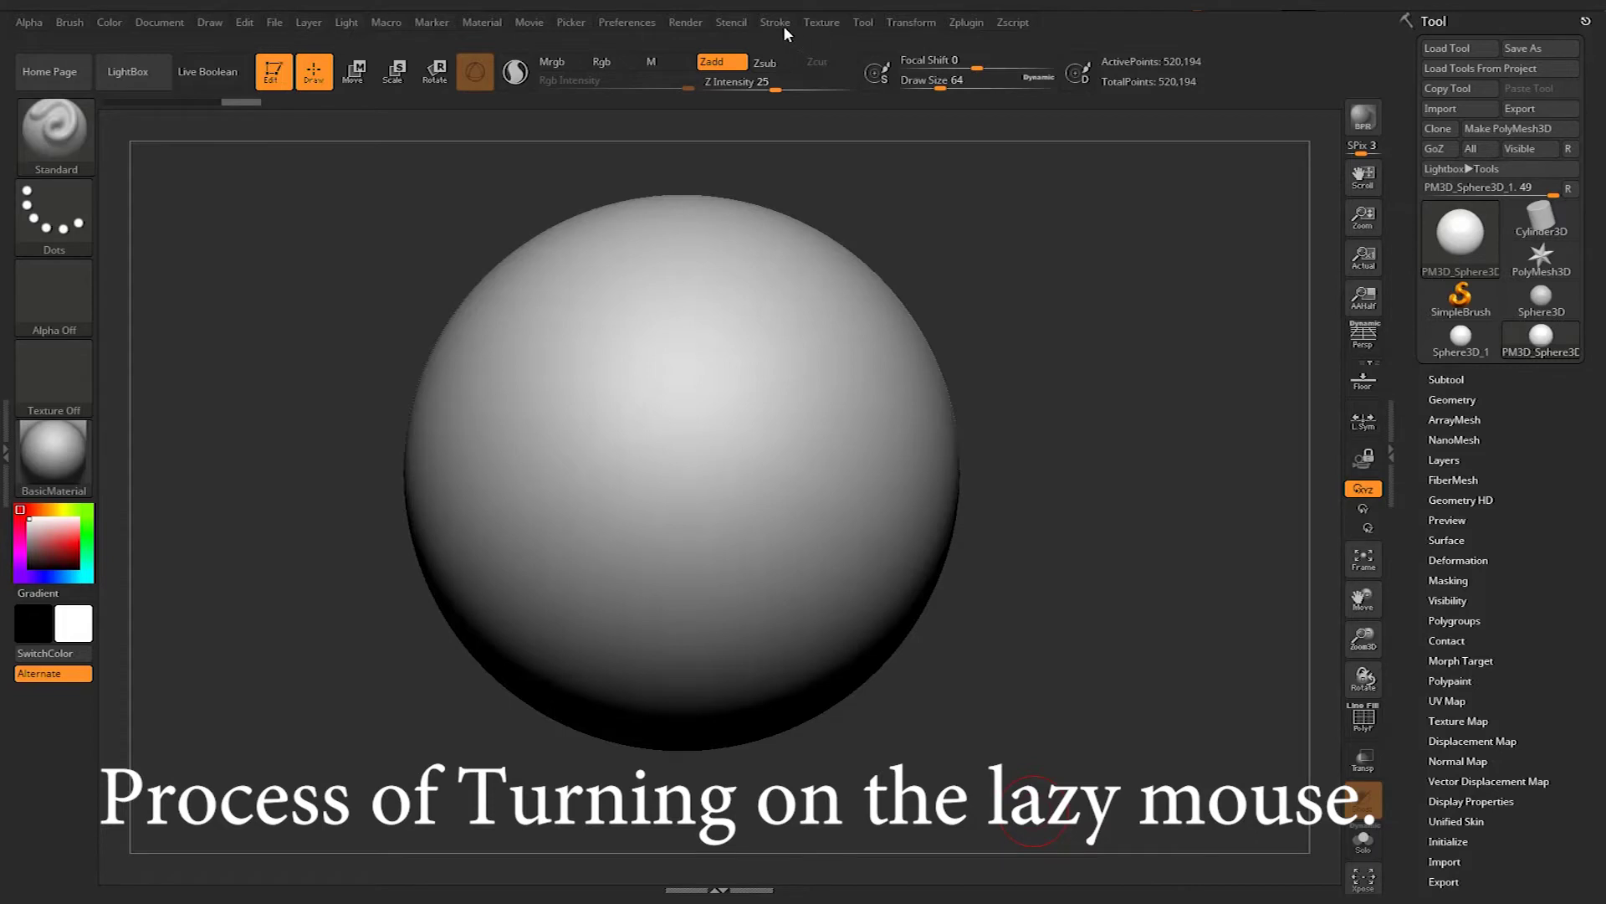
Turn on LazyMouse for the DamStandard brush and carve smooth curved test strokes into the sphere.
click(783, 25)
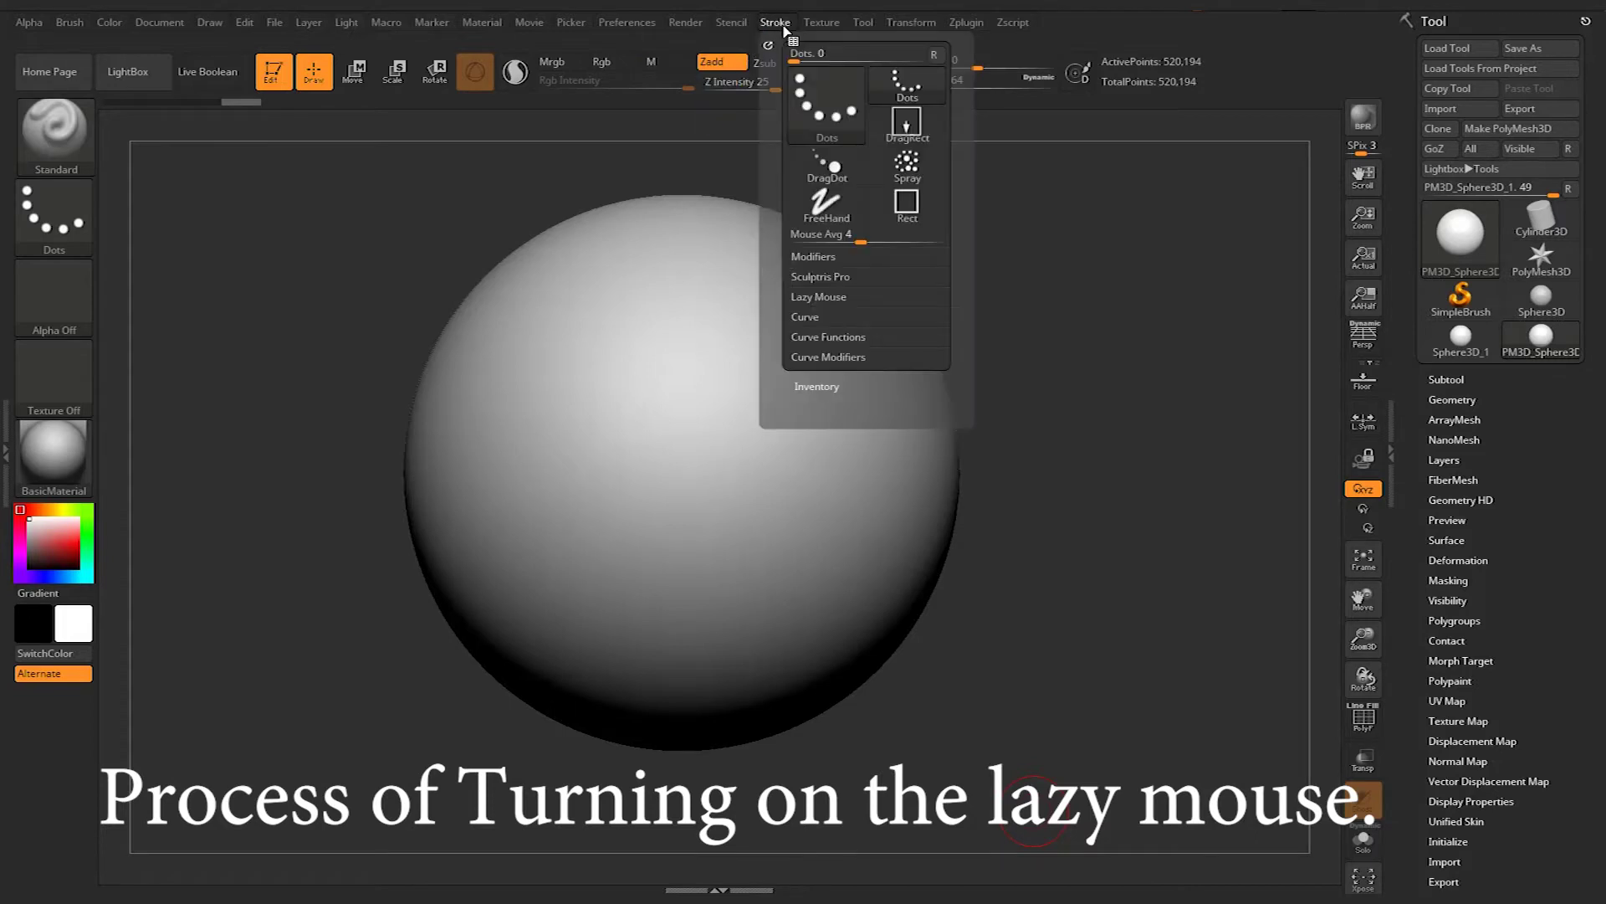
click(824, 297)
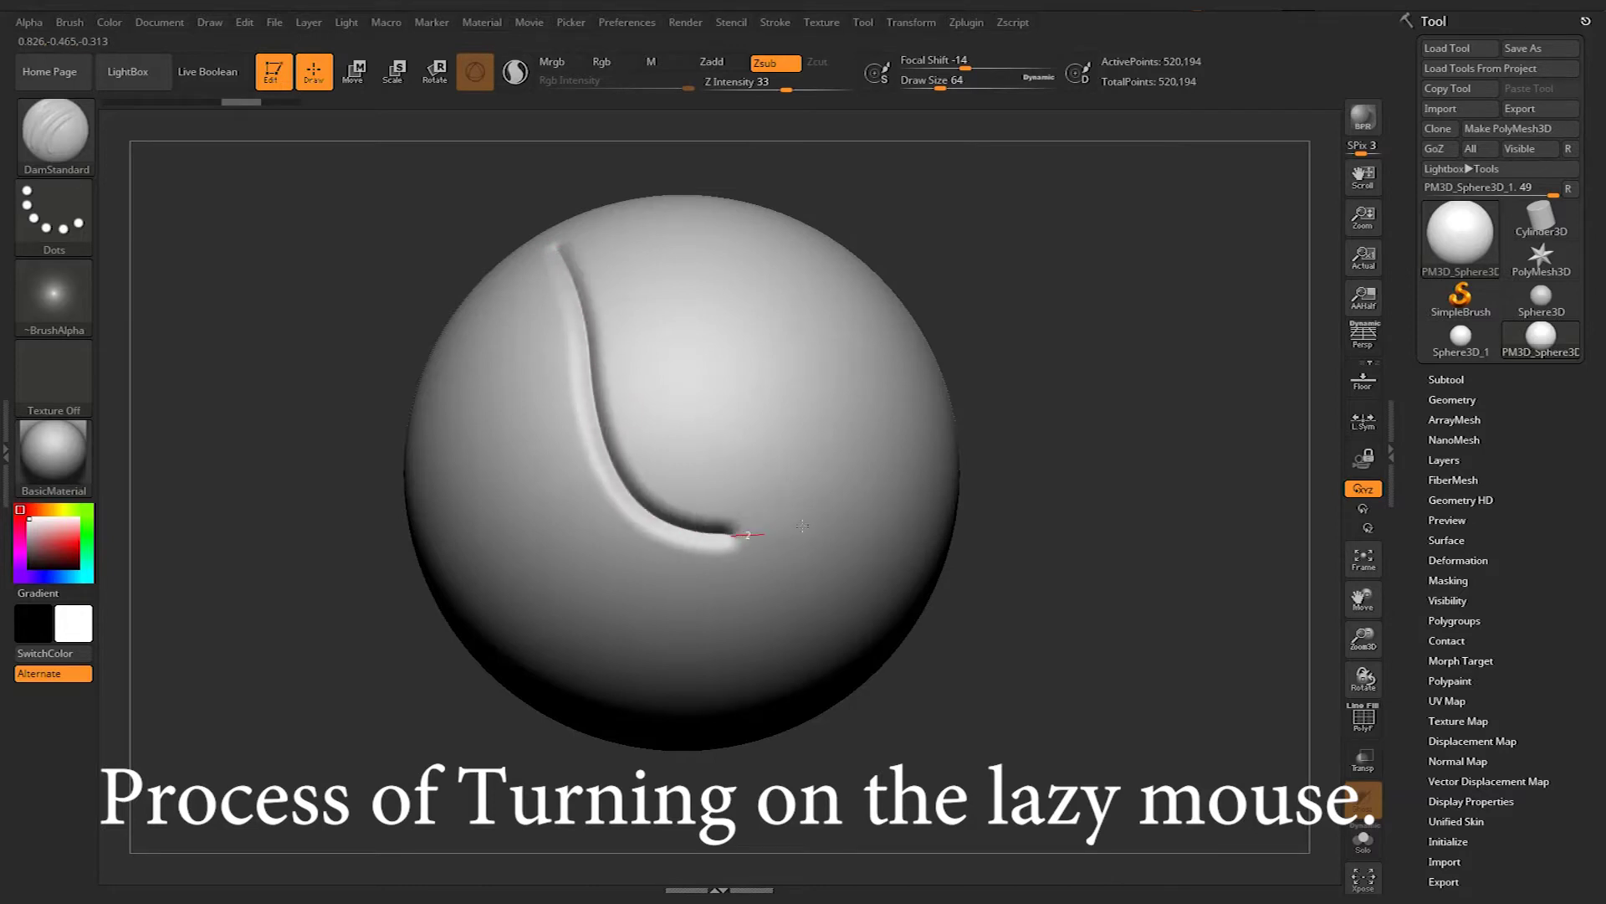
mouse_move(1008, 311)
mouse_down()
mouse_move(979, 326)
mouse_move(820, 293)
mouse_up()
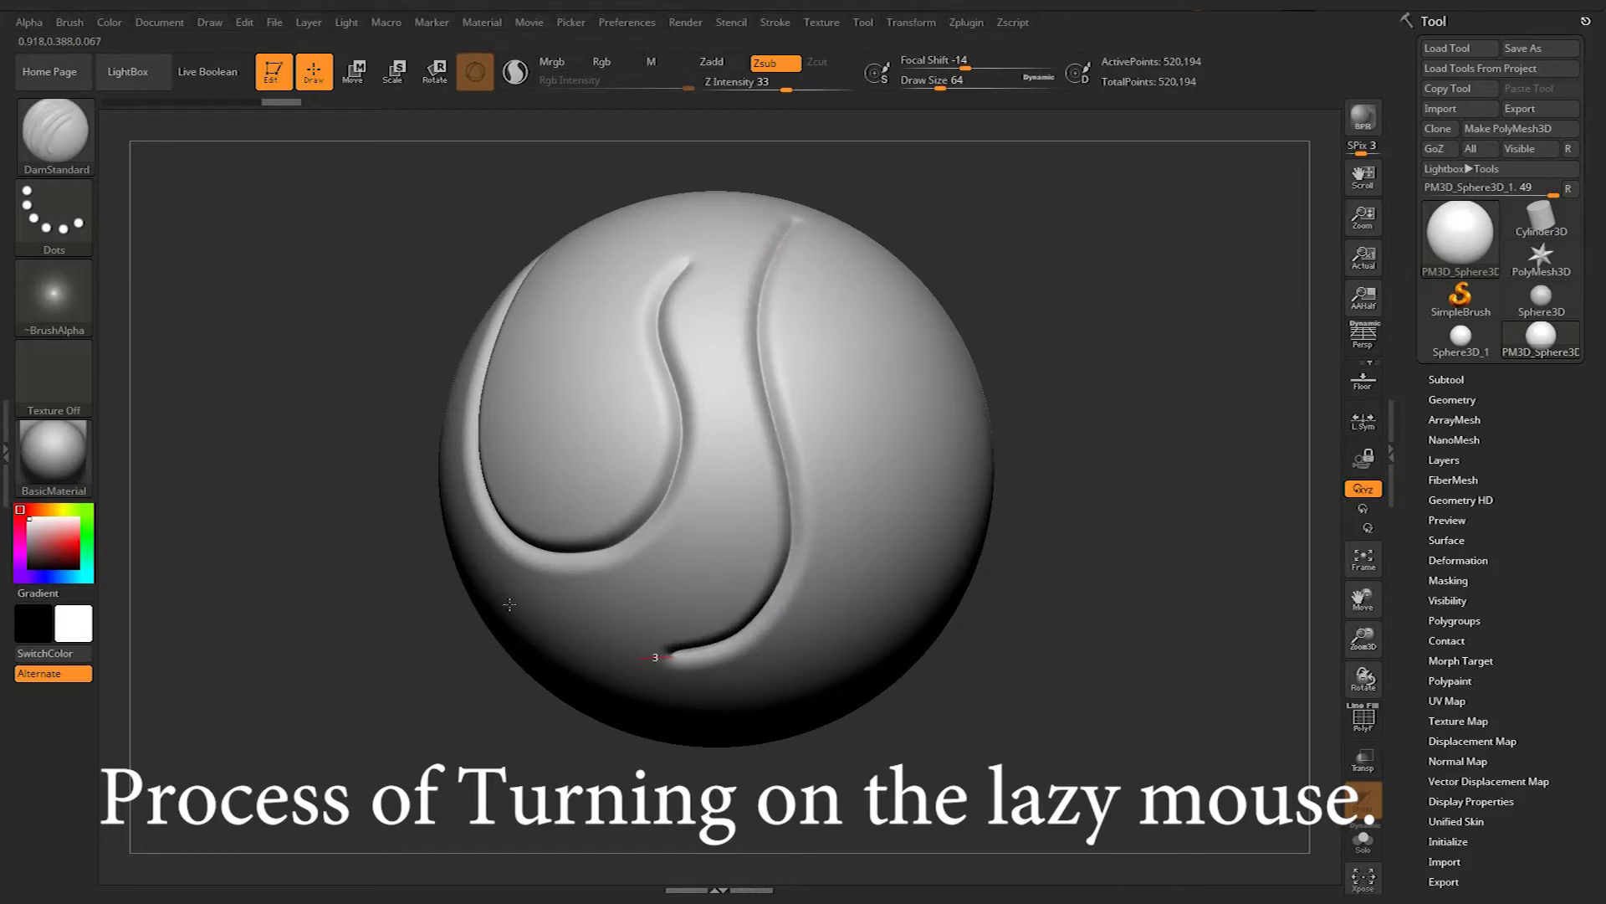
click(776, 22)
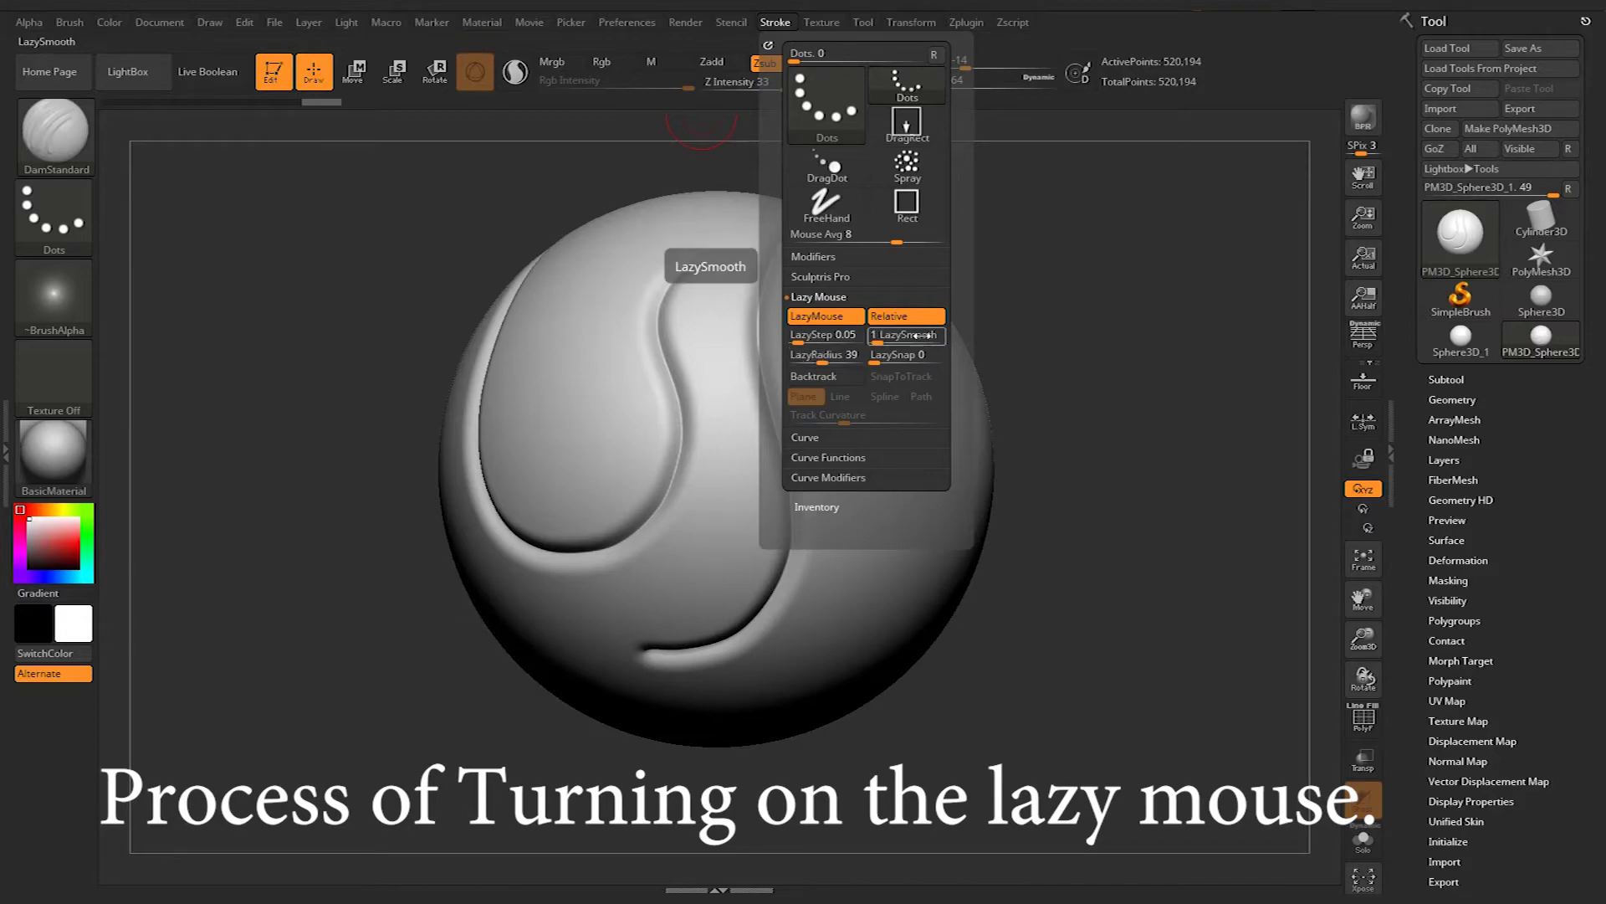
drag(1089, 416, 1130, 419)
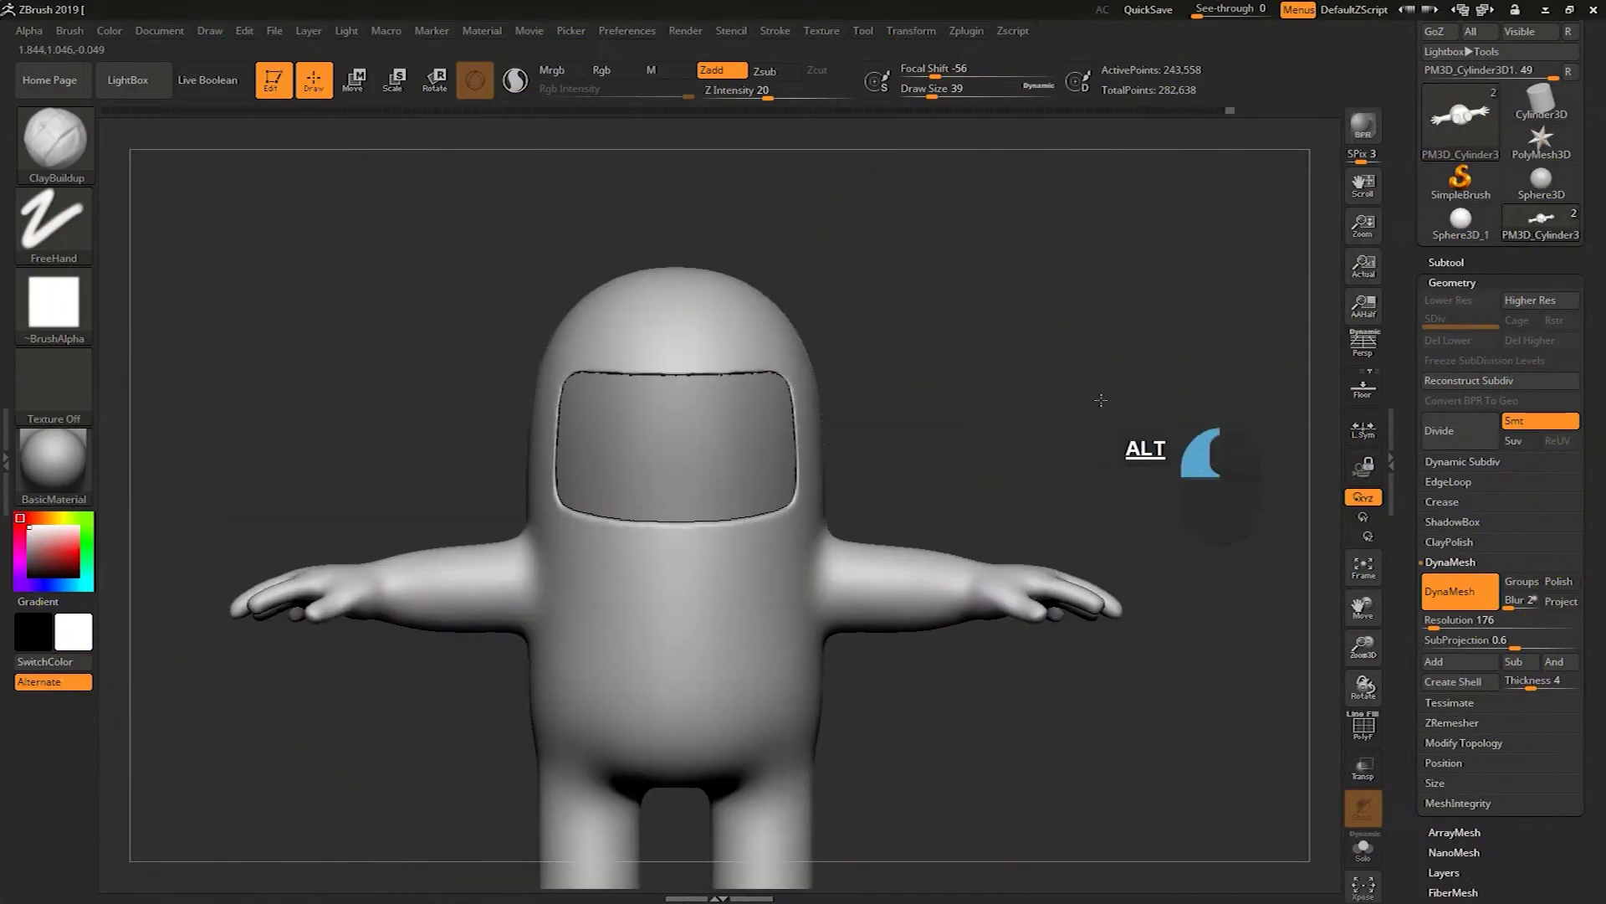
Choose the DamStandard brush for the character's shoulder area and set its draw size to 16.
mouse_move(1219, 448)
alt+mouse_down()
mouse_move(1087, 344)
mouse_move(1127, 388)
mouse_move(1083, 363)
mouse_move(1088, 376)
mouse_move(1099, 308)
mouse_move(1081, 666)
mouse_move(1045, 579)
mouse_move(1031, 594)
alt+mouse_up()
key(ctrl)
mouse_move(1046, 610)
alt+mouse_down()
mouse_move(1038, 640)
mouse_move(1129, 610)
mouse_move(1041, 642)
mouse_move(1027, 670)
mouse_move(928, 512)
alt+mouse_up()
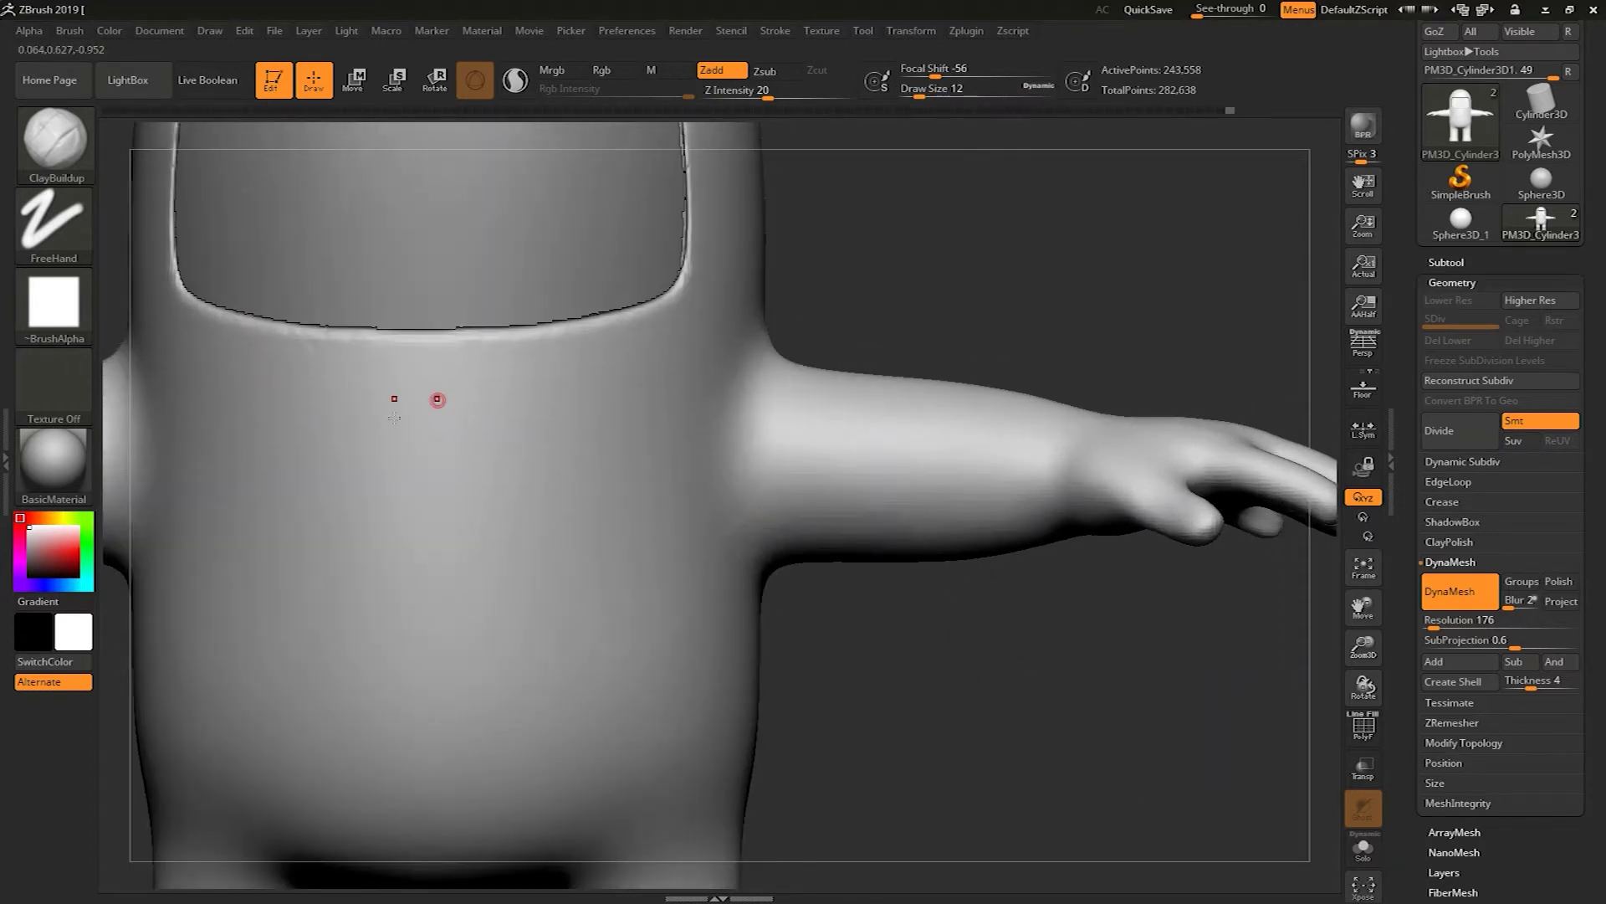
click(55, 140)
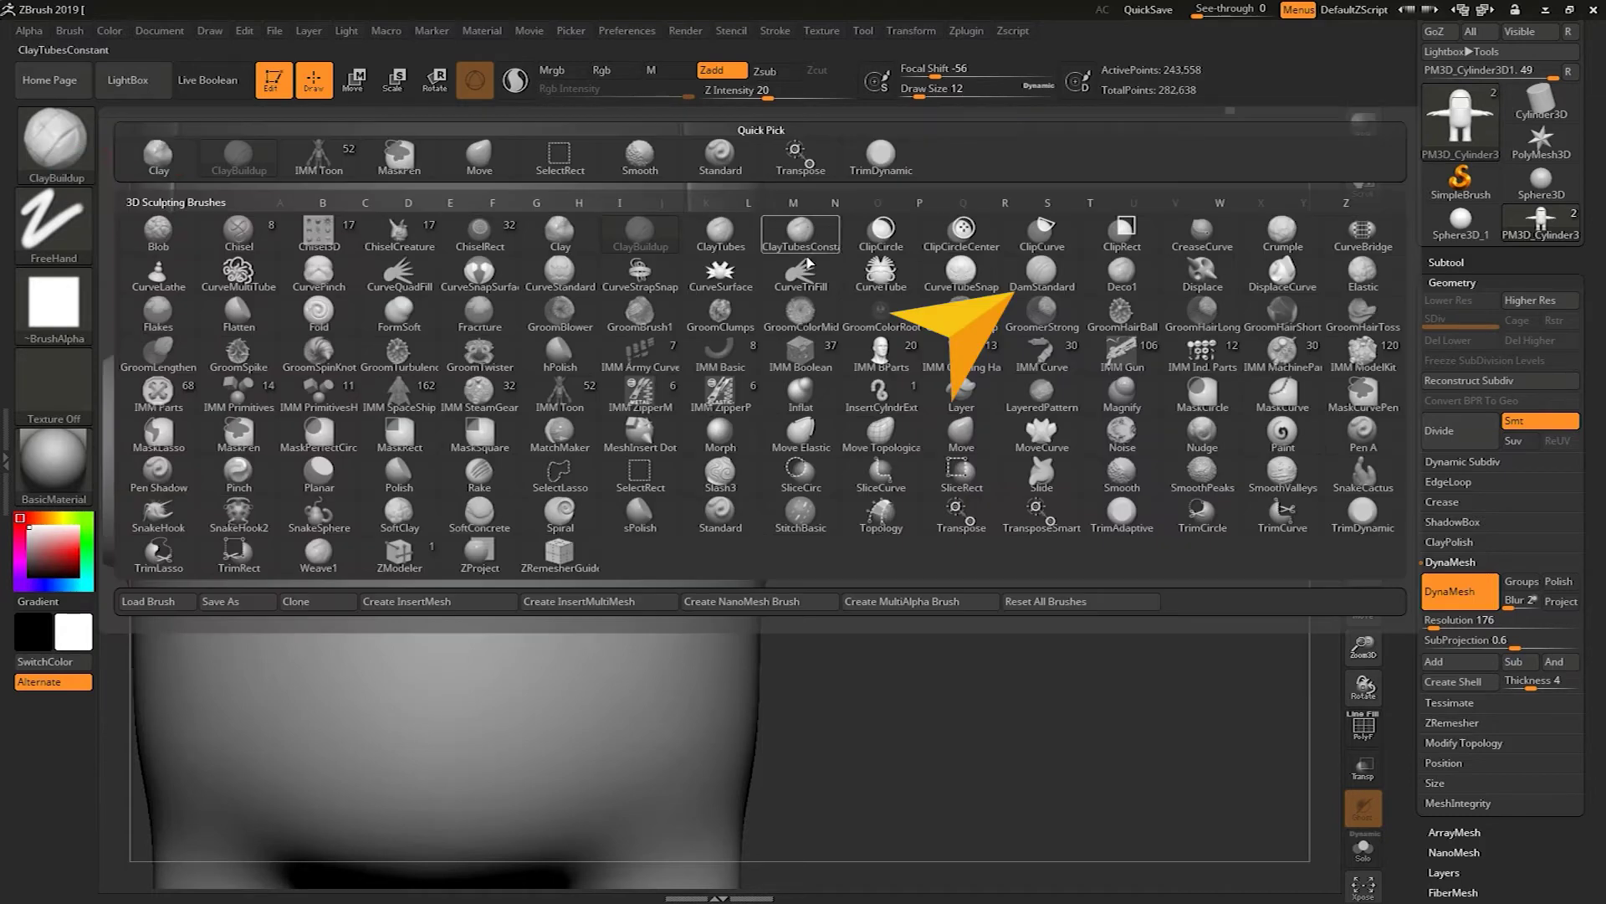
click(1042, 271)
mouse_move(966, 302)
alt+mouse_down()
mouse_move(1001, 297)
mouse_move(1122, 370)
alt+mouse_up()
key(s)
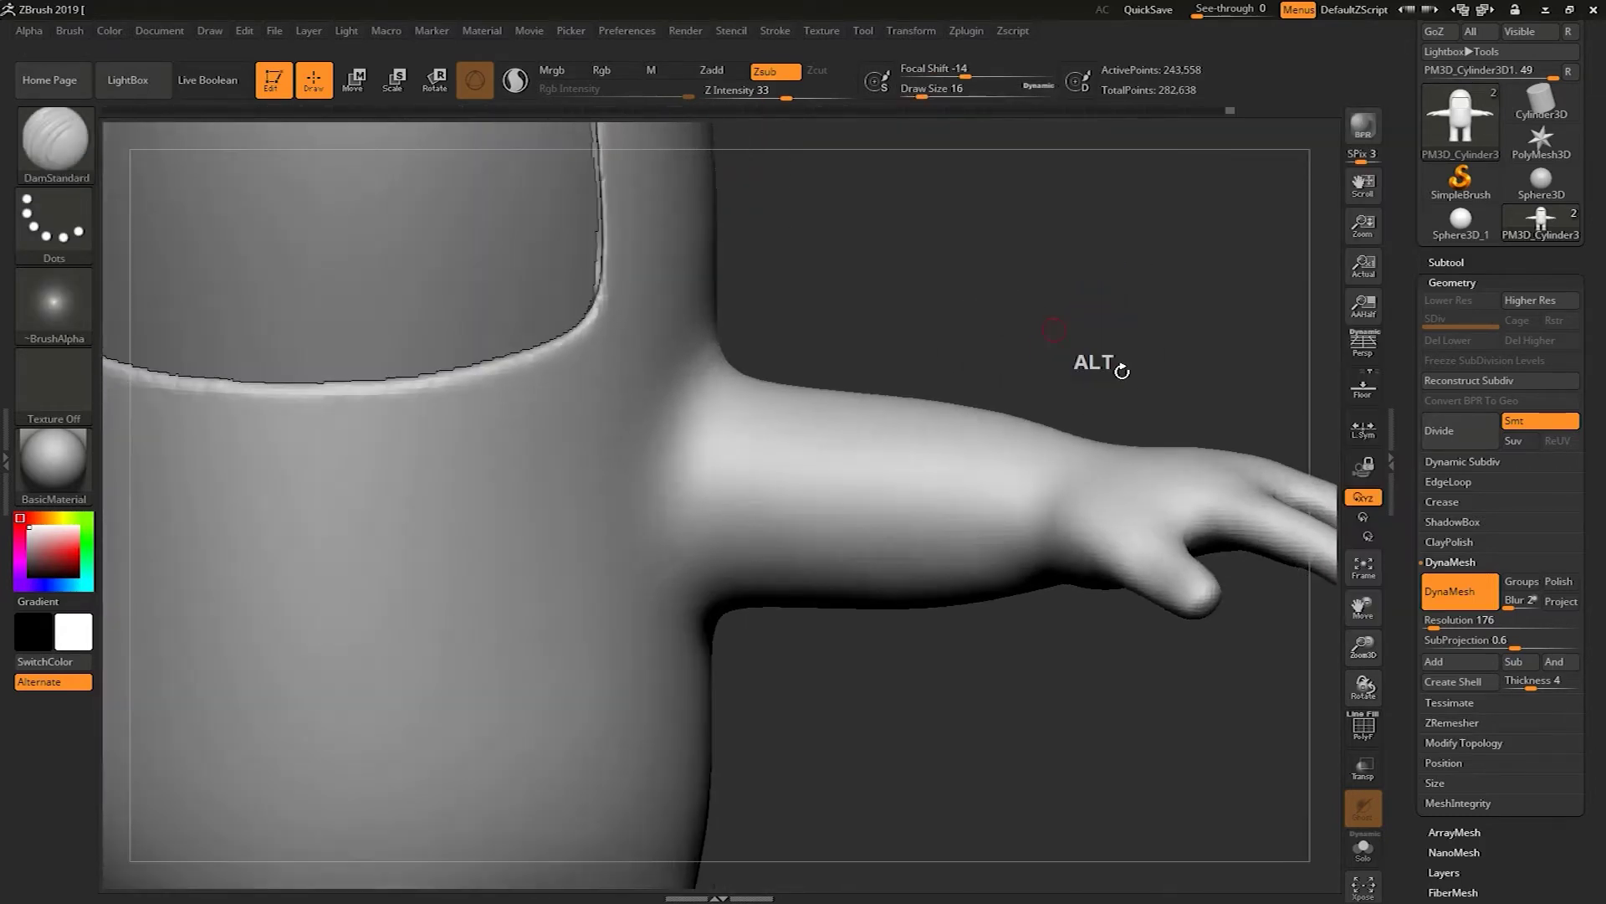
Set the DynaMesh resolution to 216, remesh the body, and check the polyframe display.
click(1434, 621)
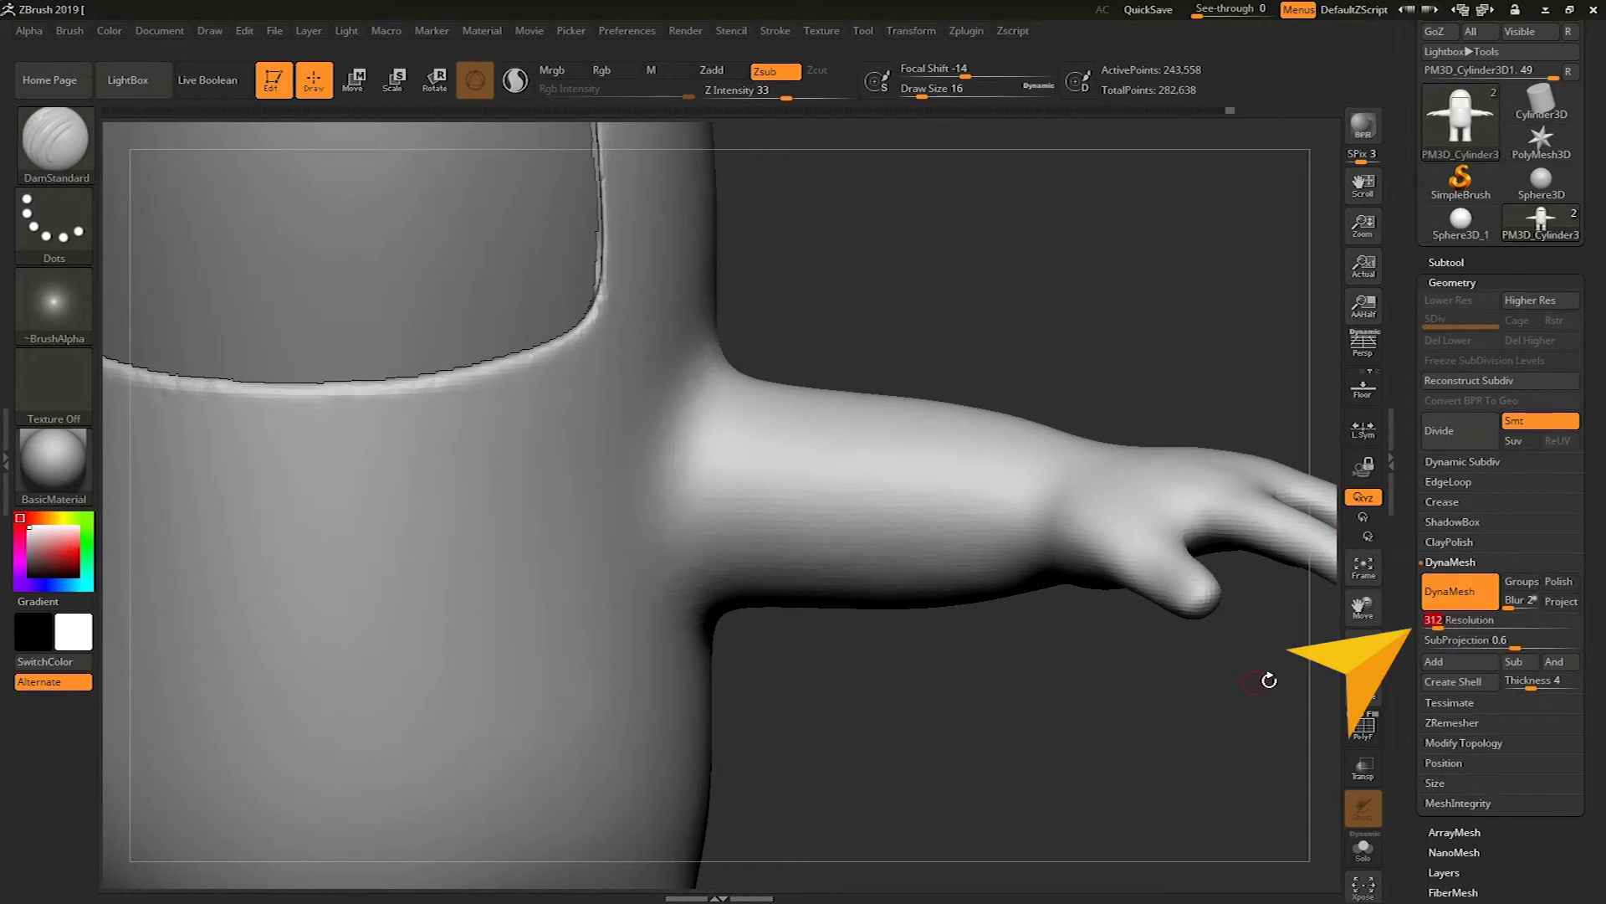
drag(1435, 624, 1434, 624)
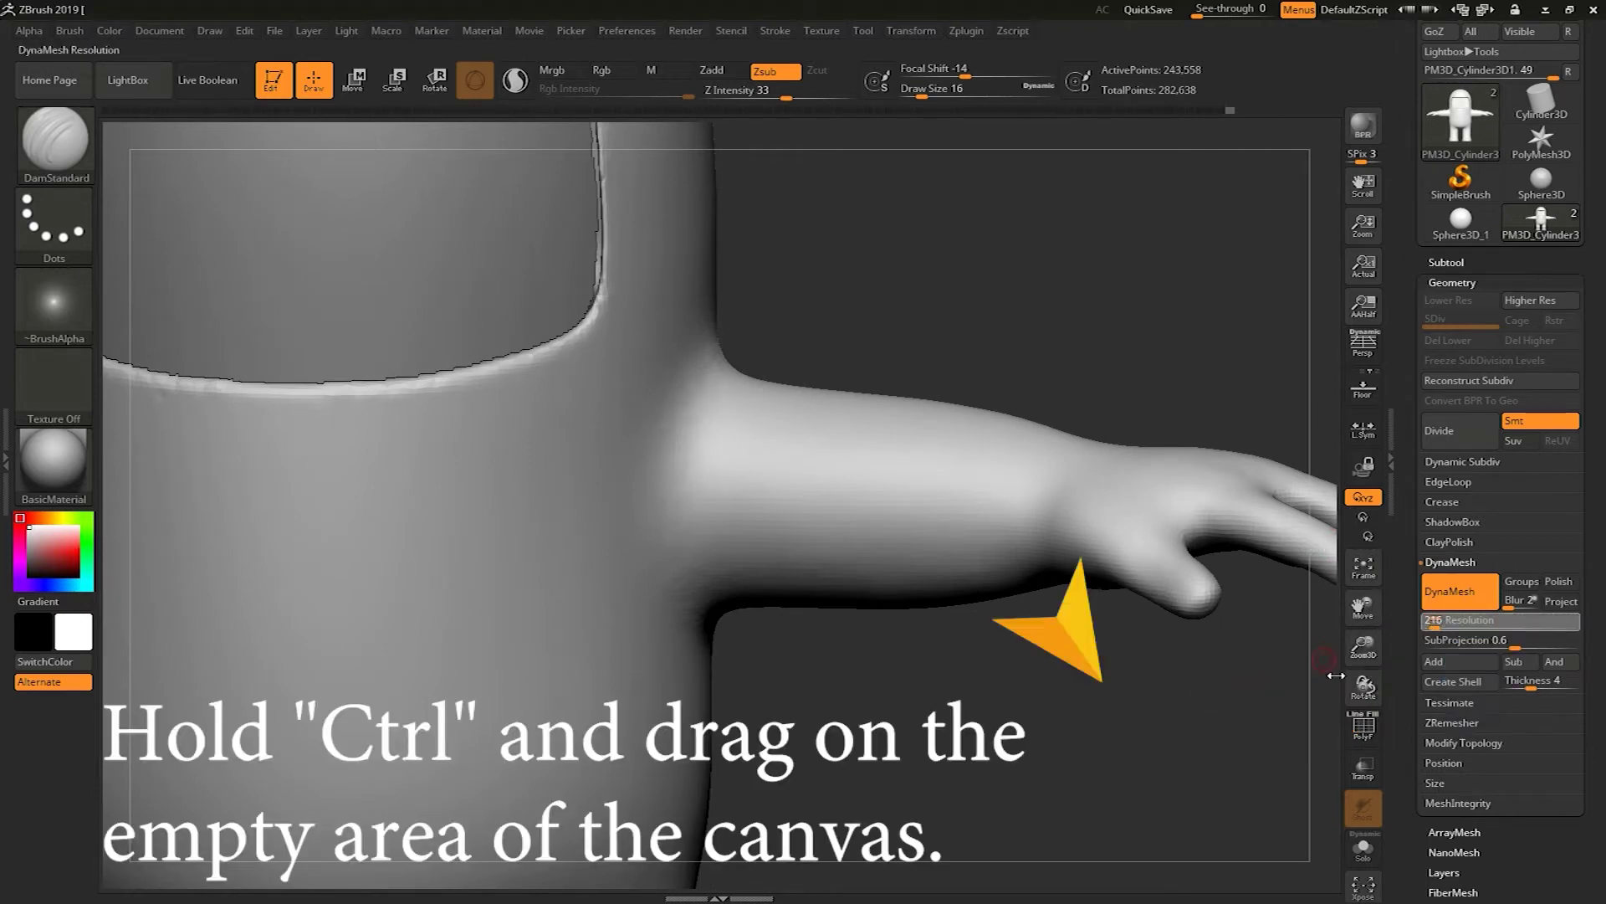
mouse_move(1136, 774)
ctrl+mouse_down()
mouse_move(1137, 745)
mouse_move(1108, 760)
mouse_move(1152, 788)
ctrl+mouse_up()
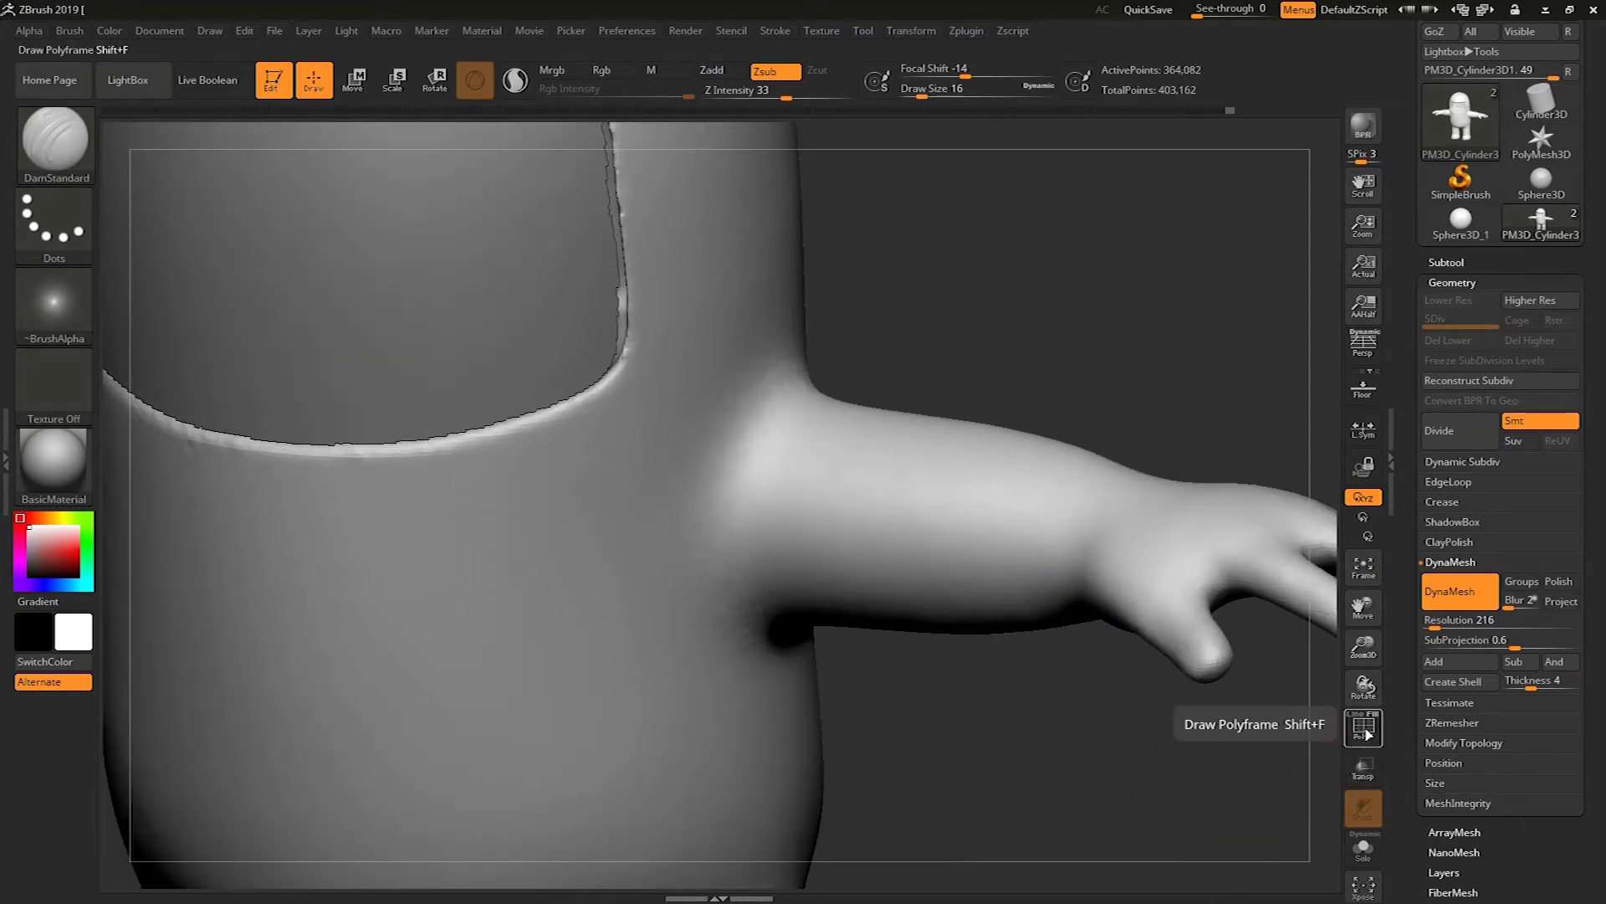
click(1360, 723)
click(1369, 738)
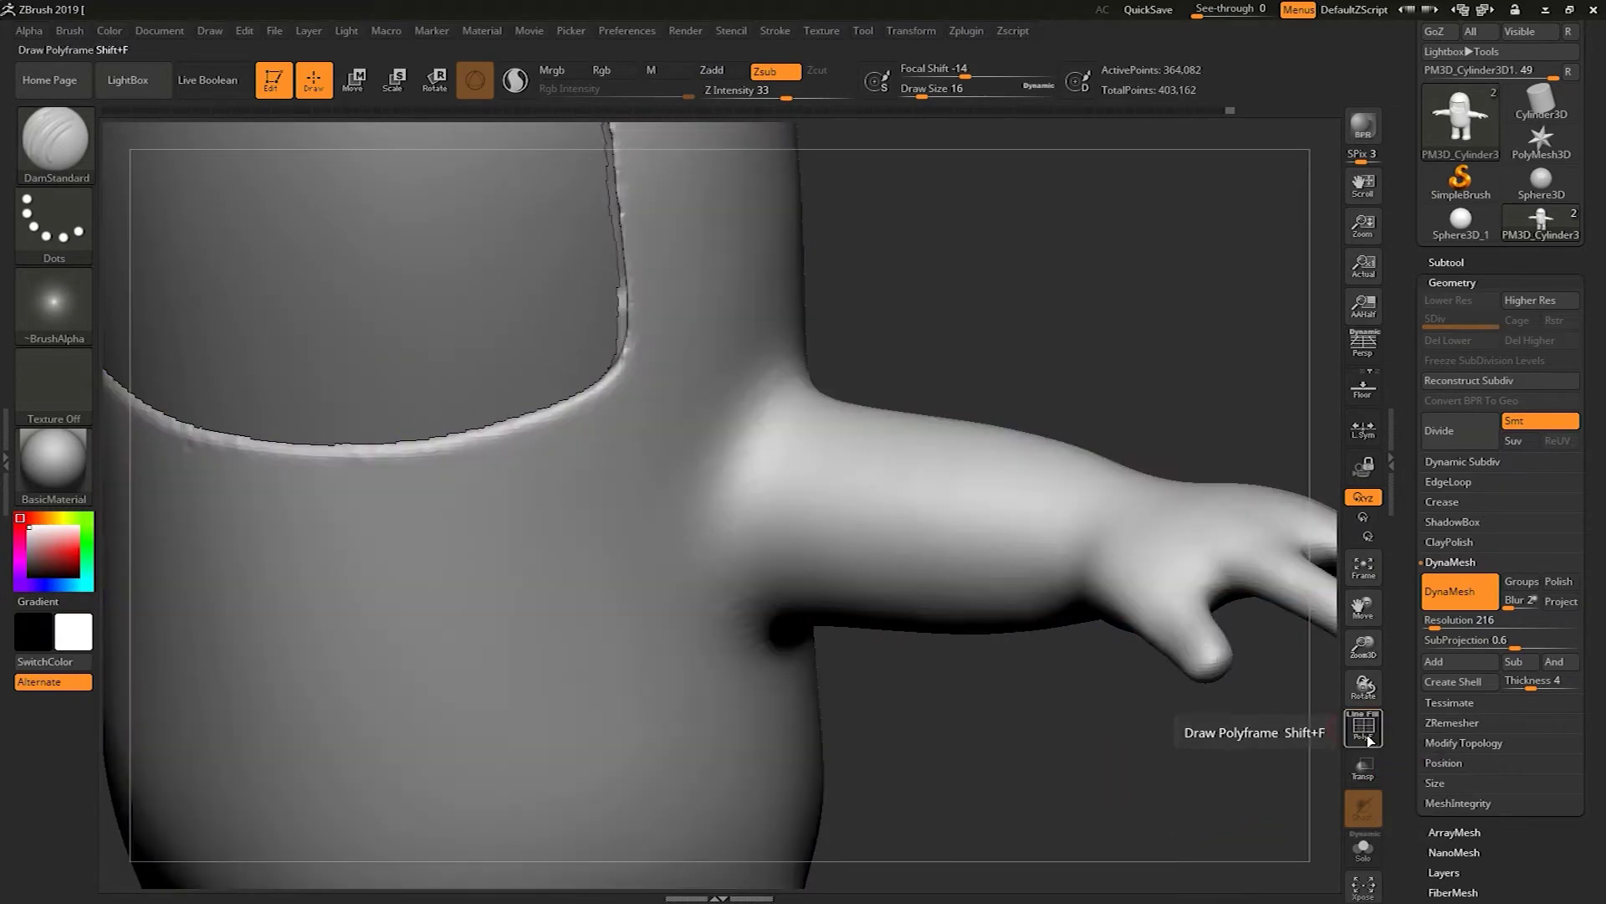
Set the draw size to 54 and carve a crease down the front of the shoulder where the arm meets the torso.
key(ctrl+w)
alt+drag(985, 773, 998, 754)
key(s)
drag(998, 753, 991, 752)
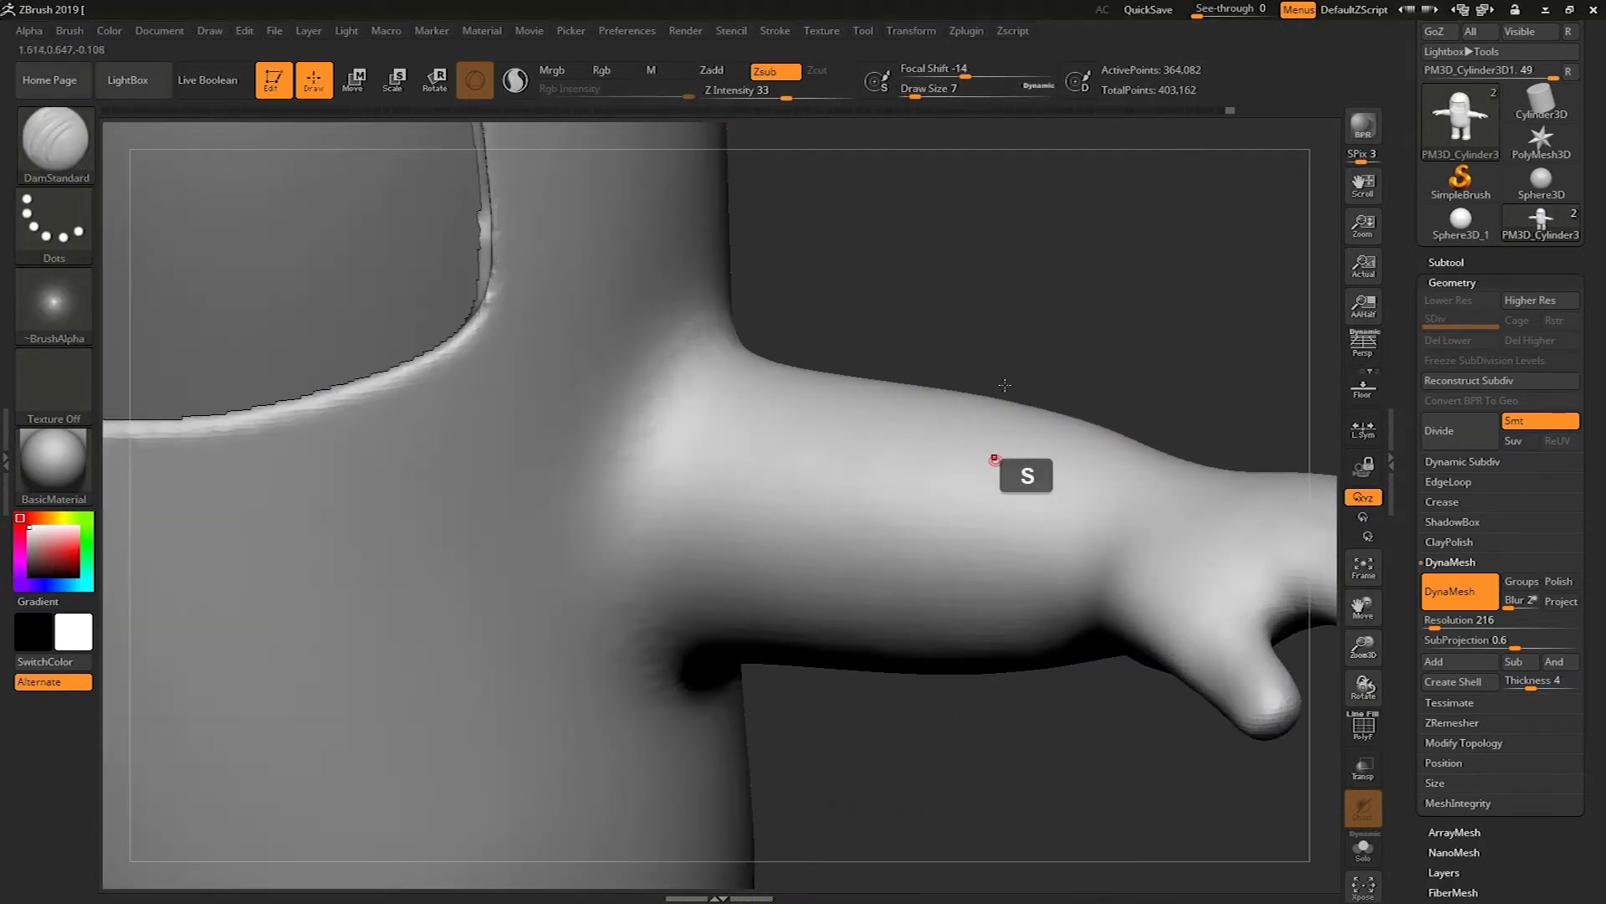
right_drag(755, 441, 656, 429)
key(s)
drag(656, 429, 674, 365)
key(s)
drag(706, 269, 630, 485)
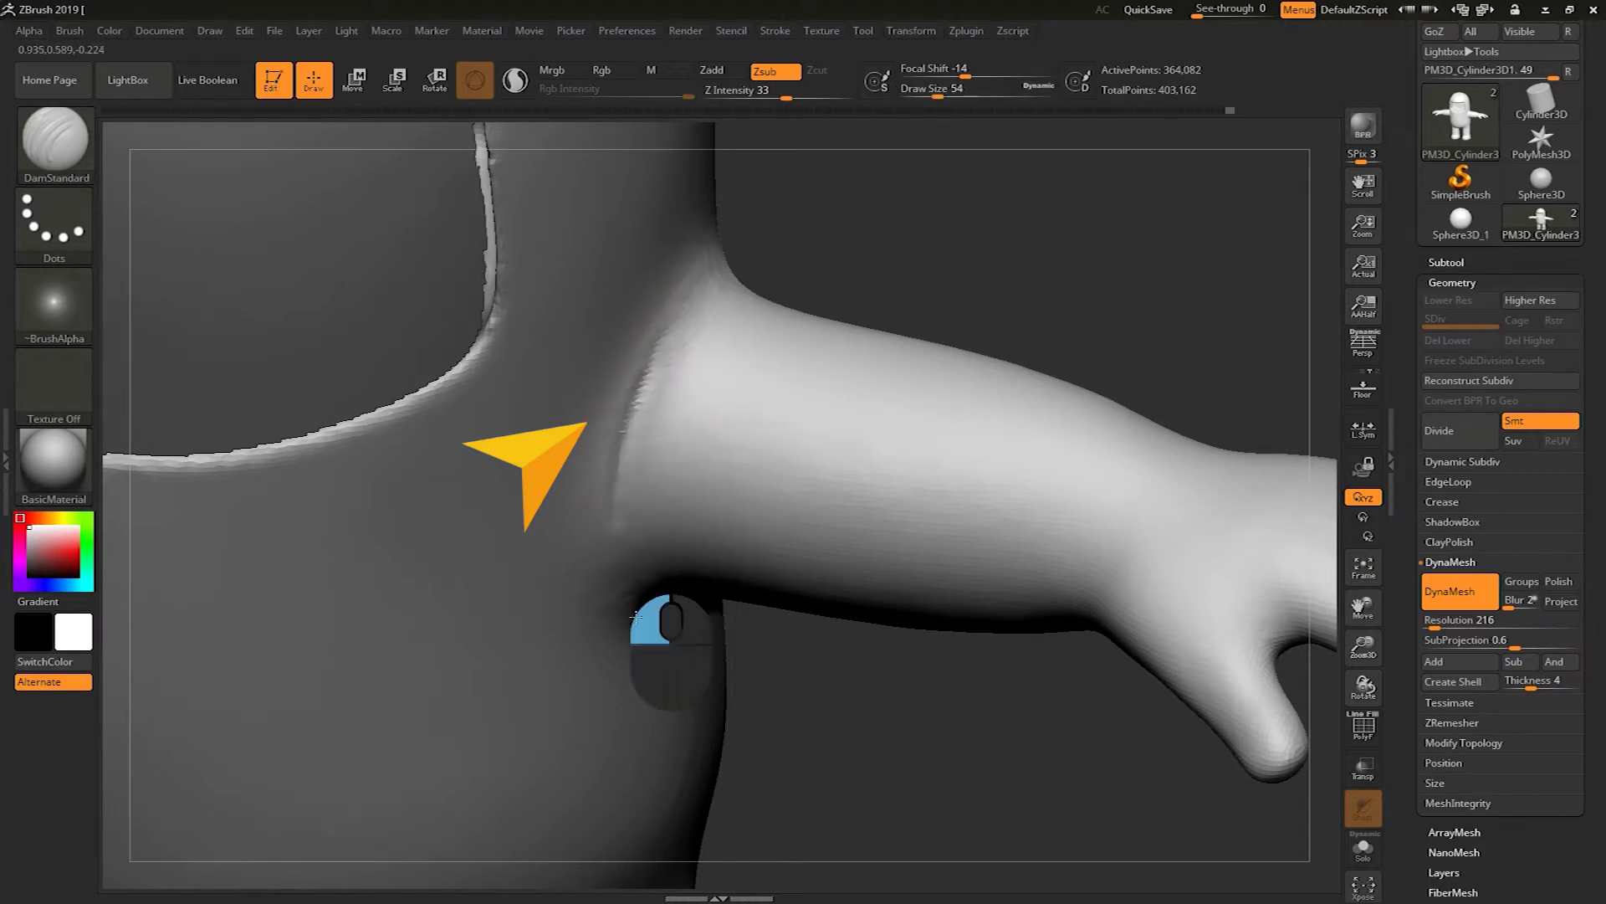
Deepen the front shoulder crease and extend it over the top of the arm joint with repeated strokes.
drag(637, 381, 663, 339)
drag(624, 432, 647, 366)
drag(813, 236, 688, 316)
drag(778, 241, 822, 221)
drag(674, 321, 840, 219)
mouse_move(733, 263)
mouse_down()
mouse_move(874, 219)
mouse_move(682, 291)
mouse_up()
Continue the crease under the armpit and around the underside of the arm joint.
mouse_move(519, 837)
mouse_down()
mouse_move(510, 801)
mouse_move(810, 613)
mouse_move(975, 590)
mouse_up()
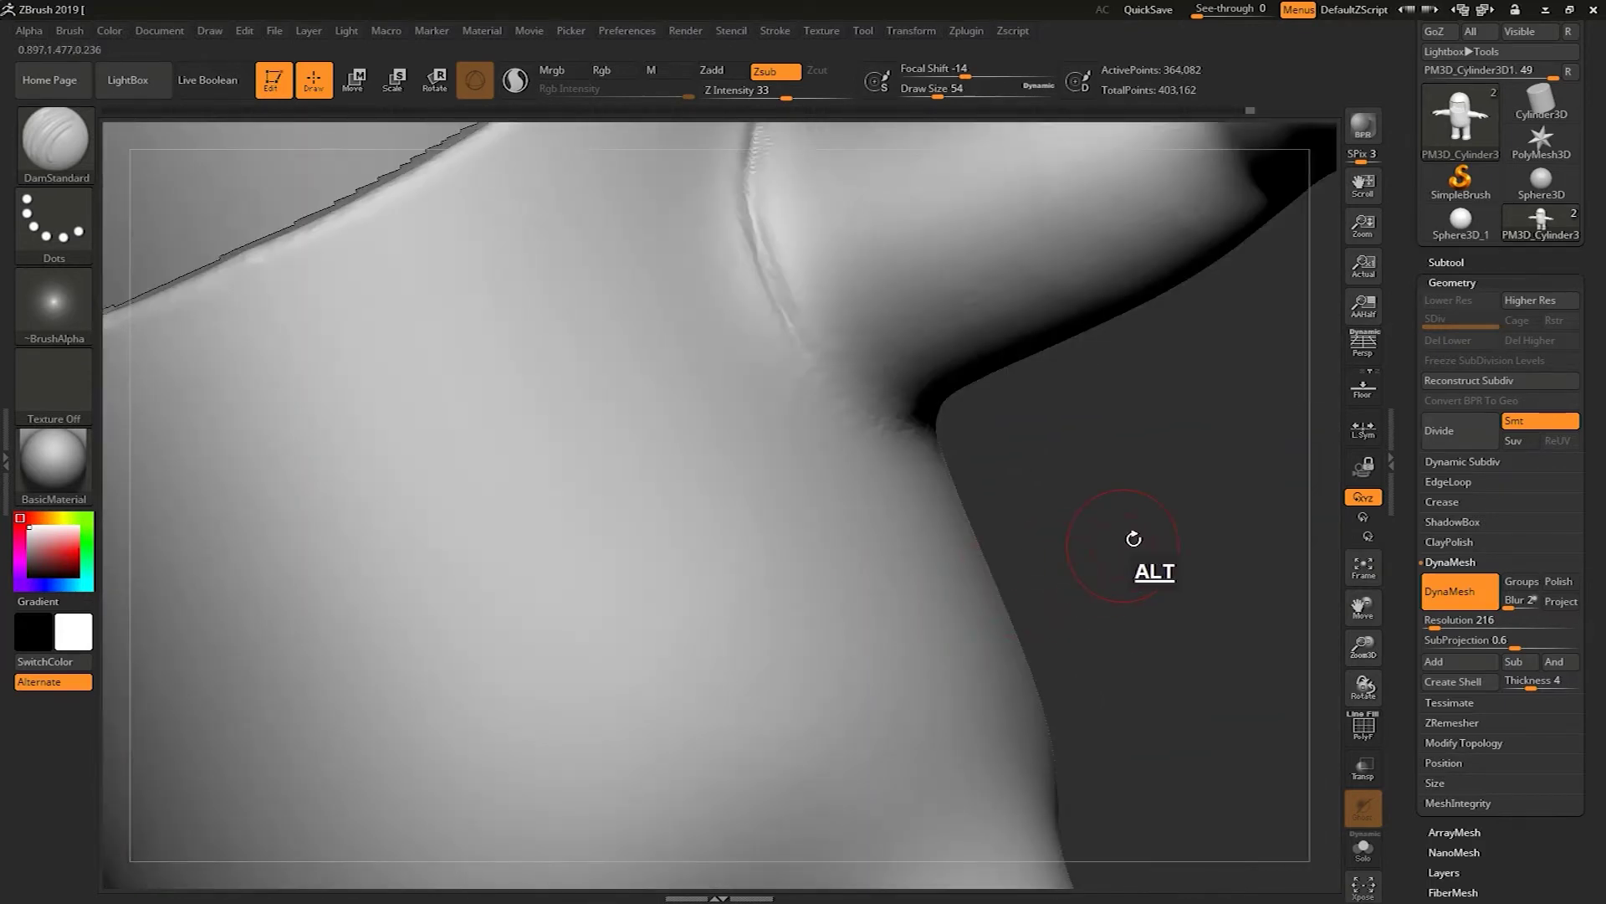
alt+drag(1133, 538, 696, 506)
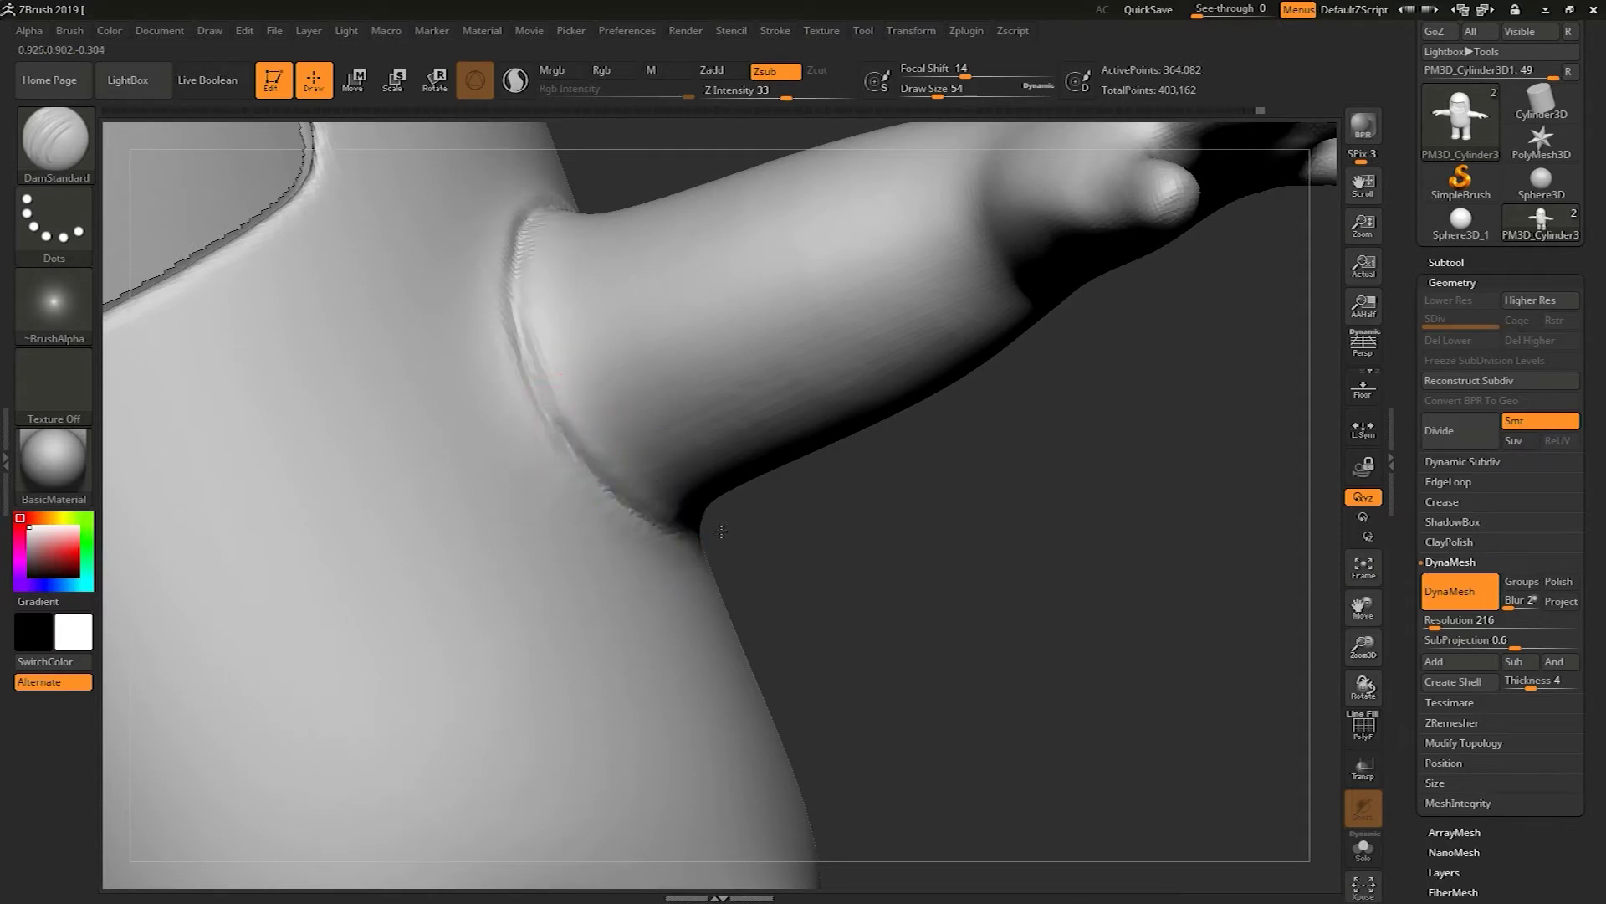
mouse_move(849, 560)
mouse_down()
mouse_move(693, 491)
mouse_move(824, 473)
mouse_move(866, 418)
mouse_move(879, 347)
mouse_move(772, 516)
mouse_move(737, 528)
mouse_up()
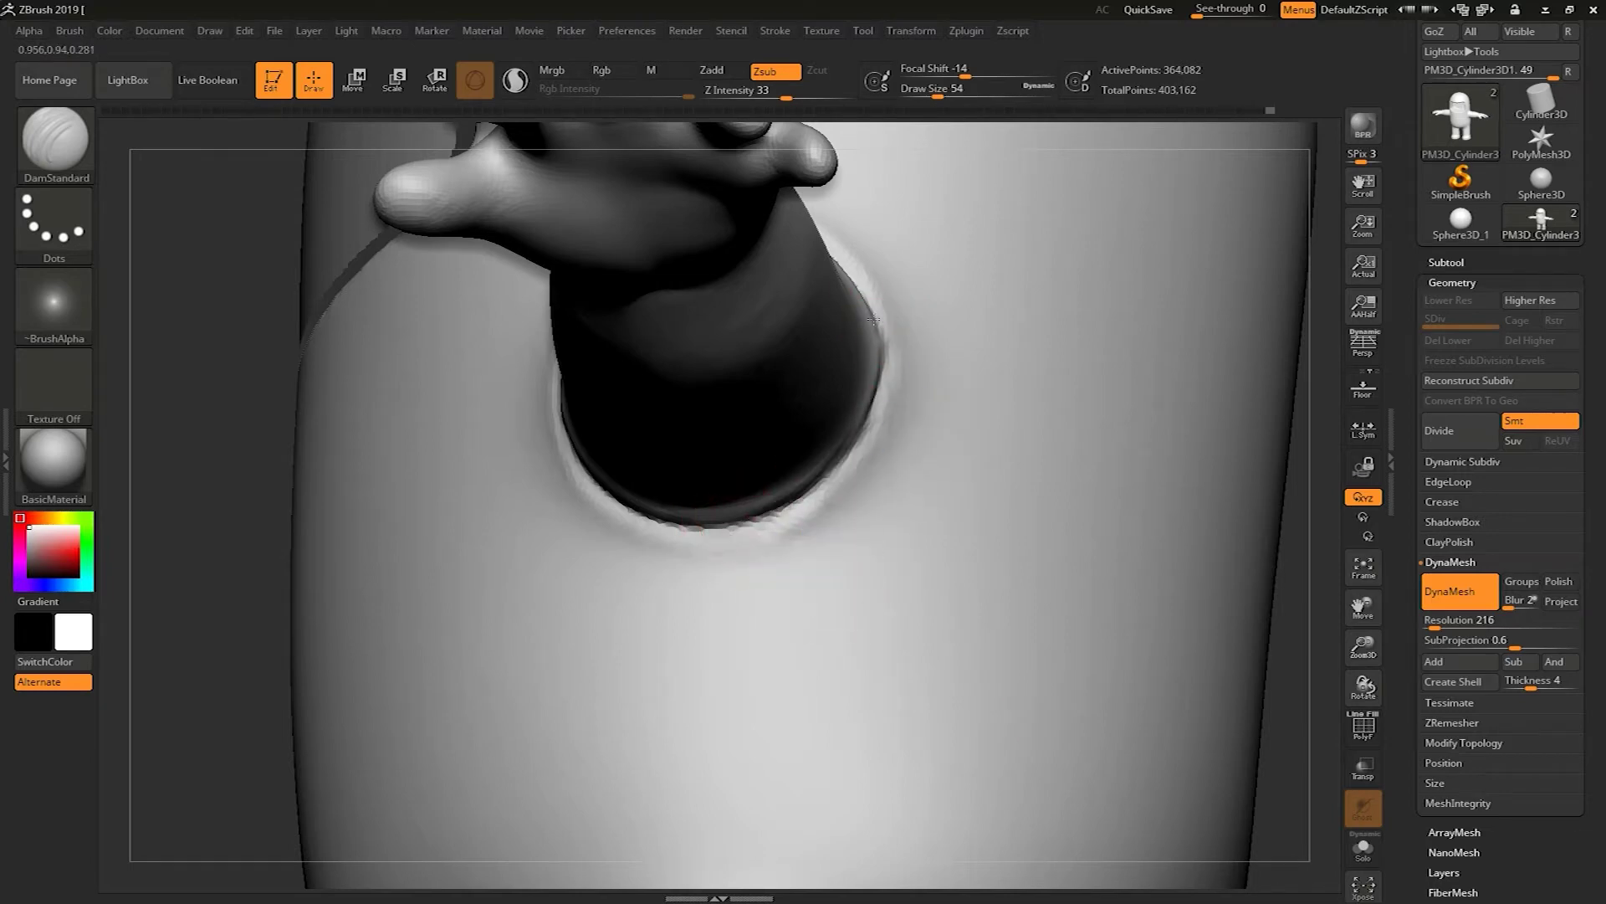
shift+drag(1261, 430, 1213, 527)
alt+drag(1325, 484, 1299, 489)
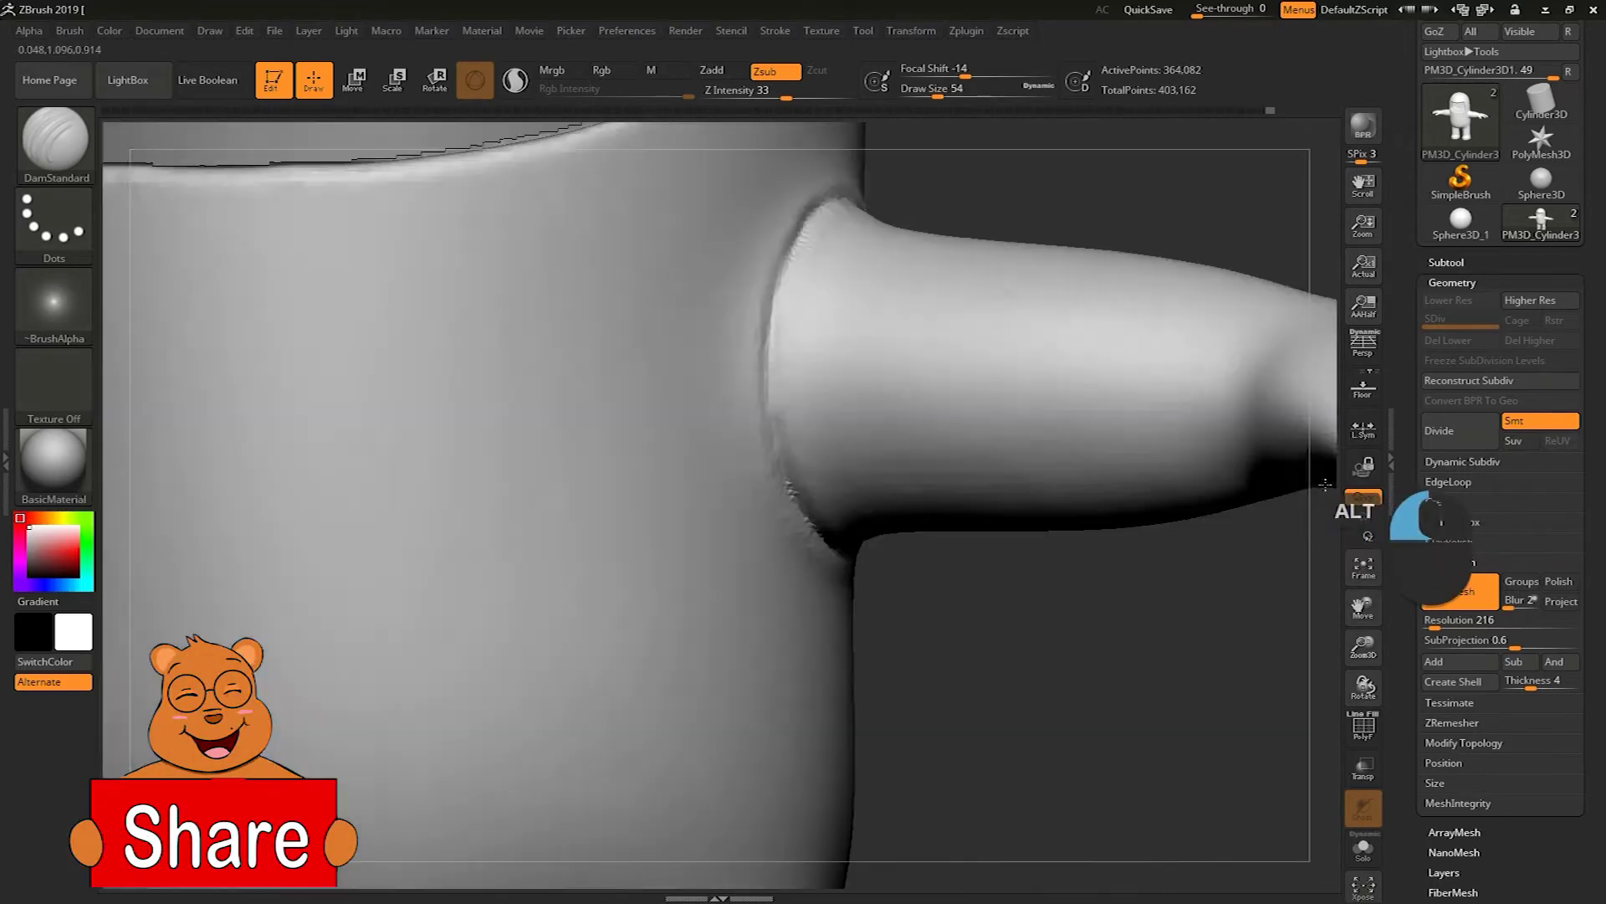
Set the draw size to 37, smooth the rough crease at the front of the shoulder and rework it over the top.
mouse_move(1101, 638)
alt+mouse_down()
mouse_move(979, 215)
mouse_move(1009, 226)
mouse_move(937, 277)
alt+mouse_up()
key(s)
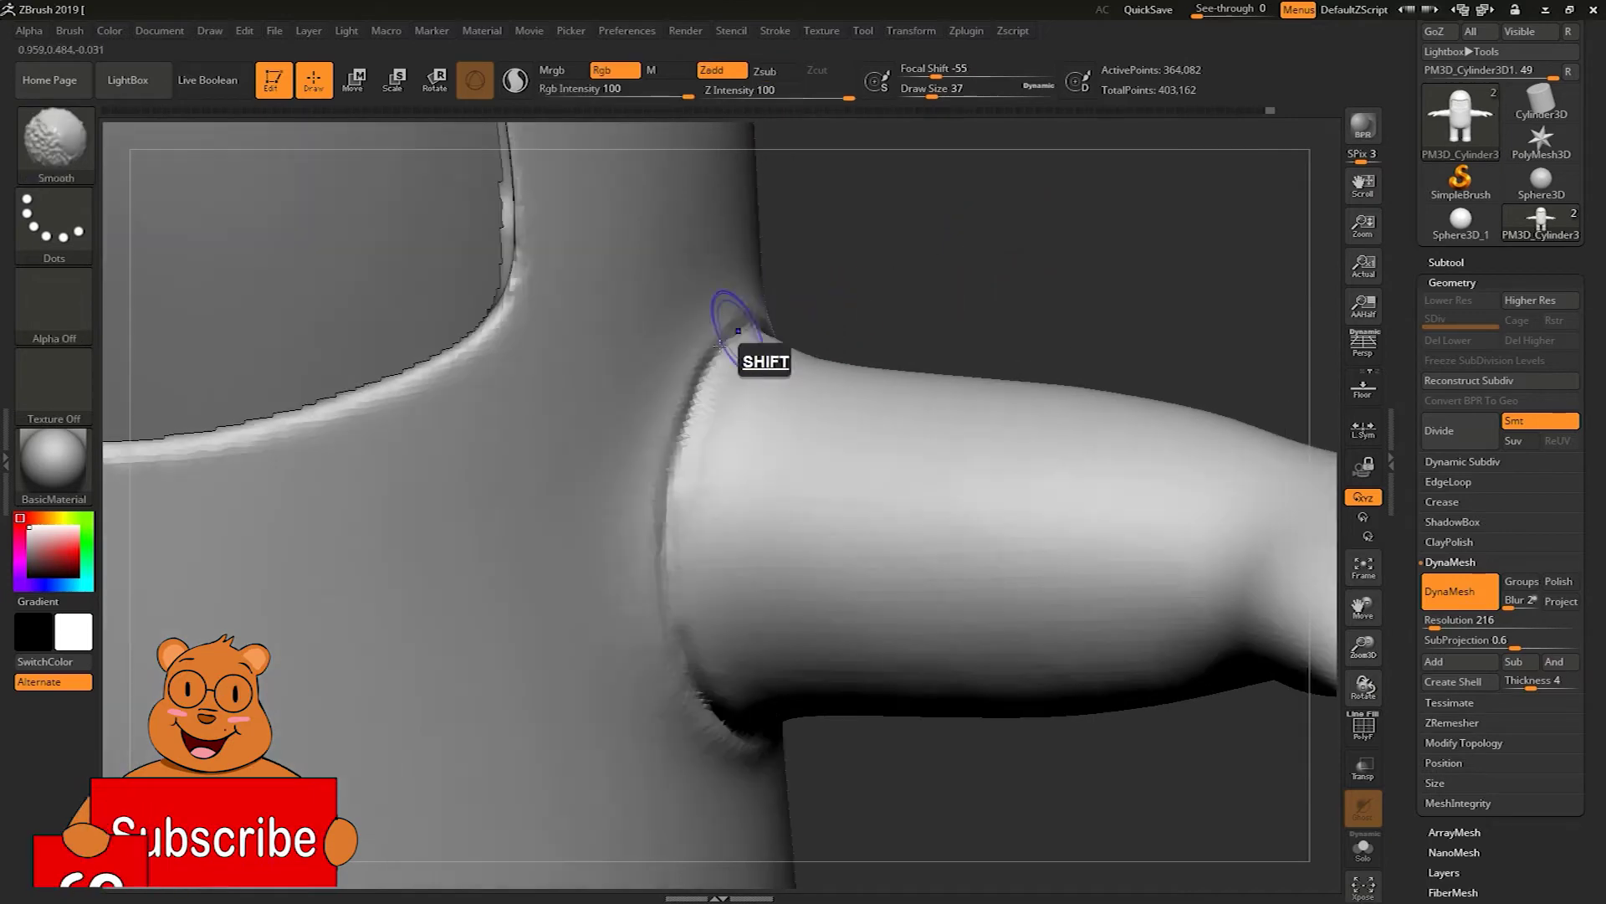
mouse_move(717, 324)
shift+mouse_down()
mouse_move(653, 464)
mouse_move(670, 578)
shift+mouse_up()
drag(866, 322, 757, 400)
drag(1051, 273, 896, 351)
mouse_move(1015, 303)
shift+mouse_down()
mouse_move(1036, 626)
mouse_move(1112, 543)
shift+mouse_up()
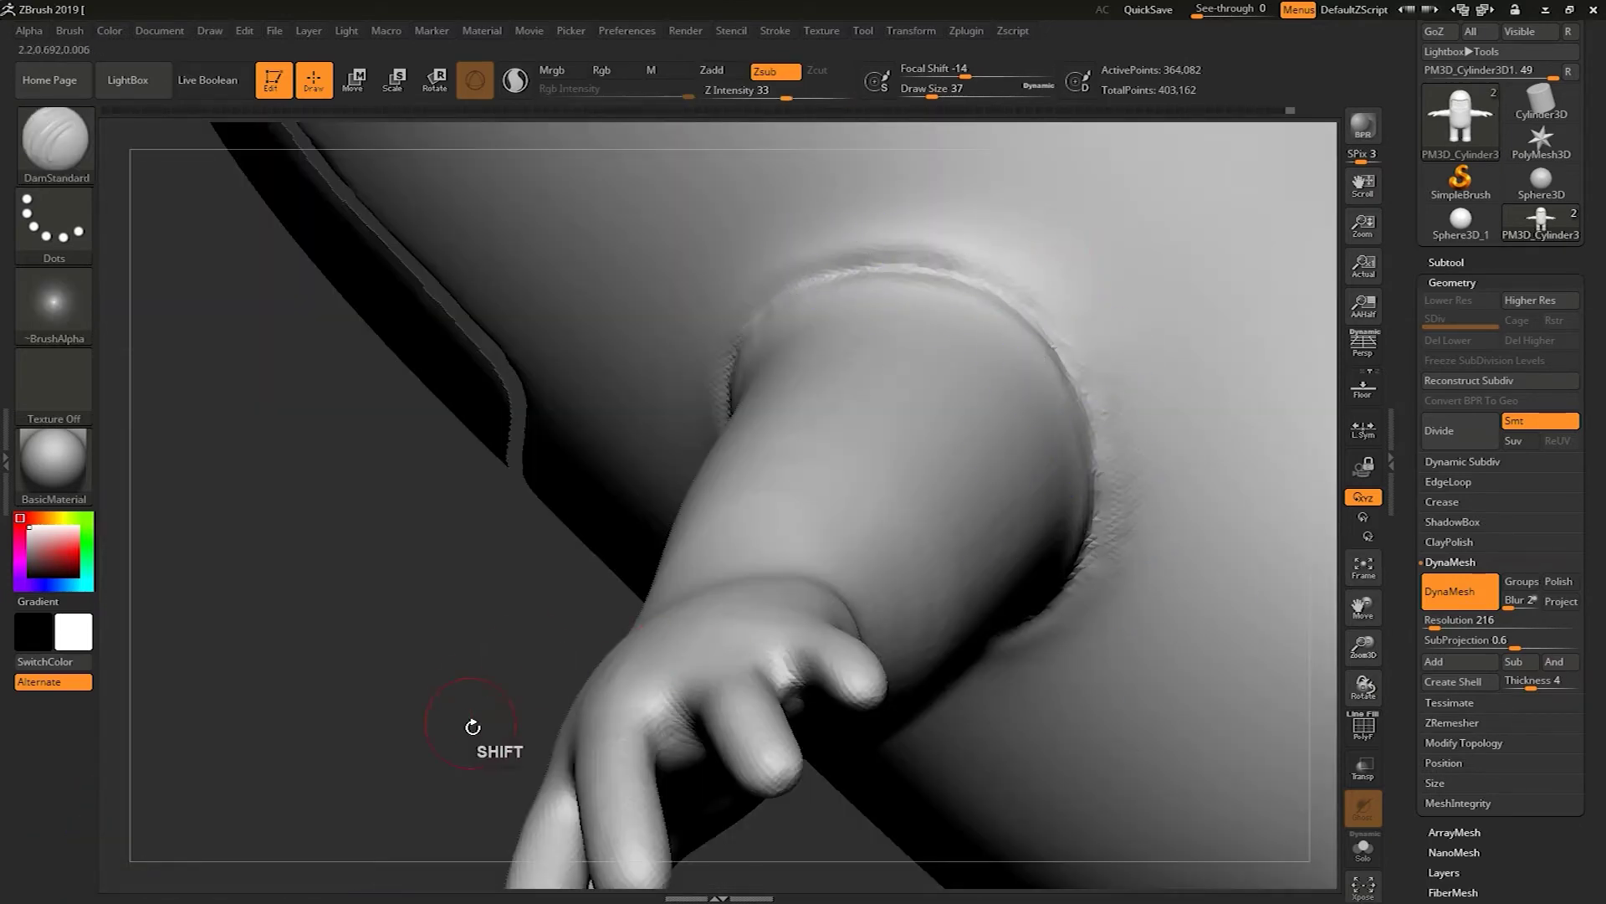
shift+drag(473, 726, 535, 712)
Reduce the draw size to 29 and recarve a sharper crease along the front and lower edge of the arm joint.
alt+drag(1104, 711, 1059, 782)
key(s)
drag(770, 372, 709, 568)
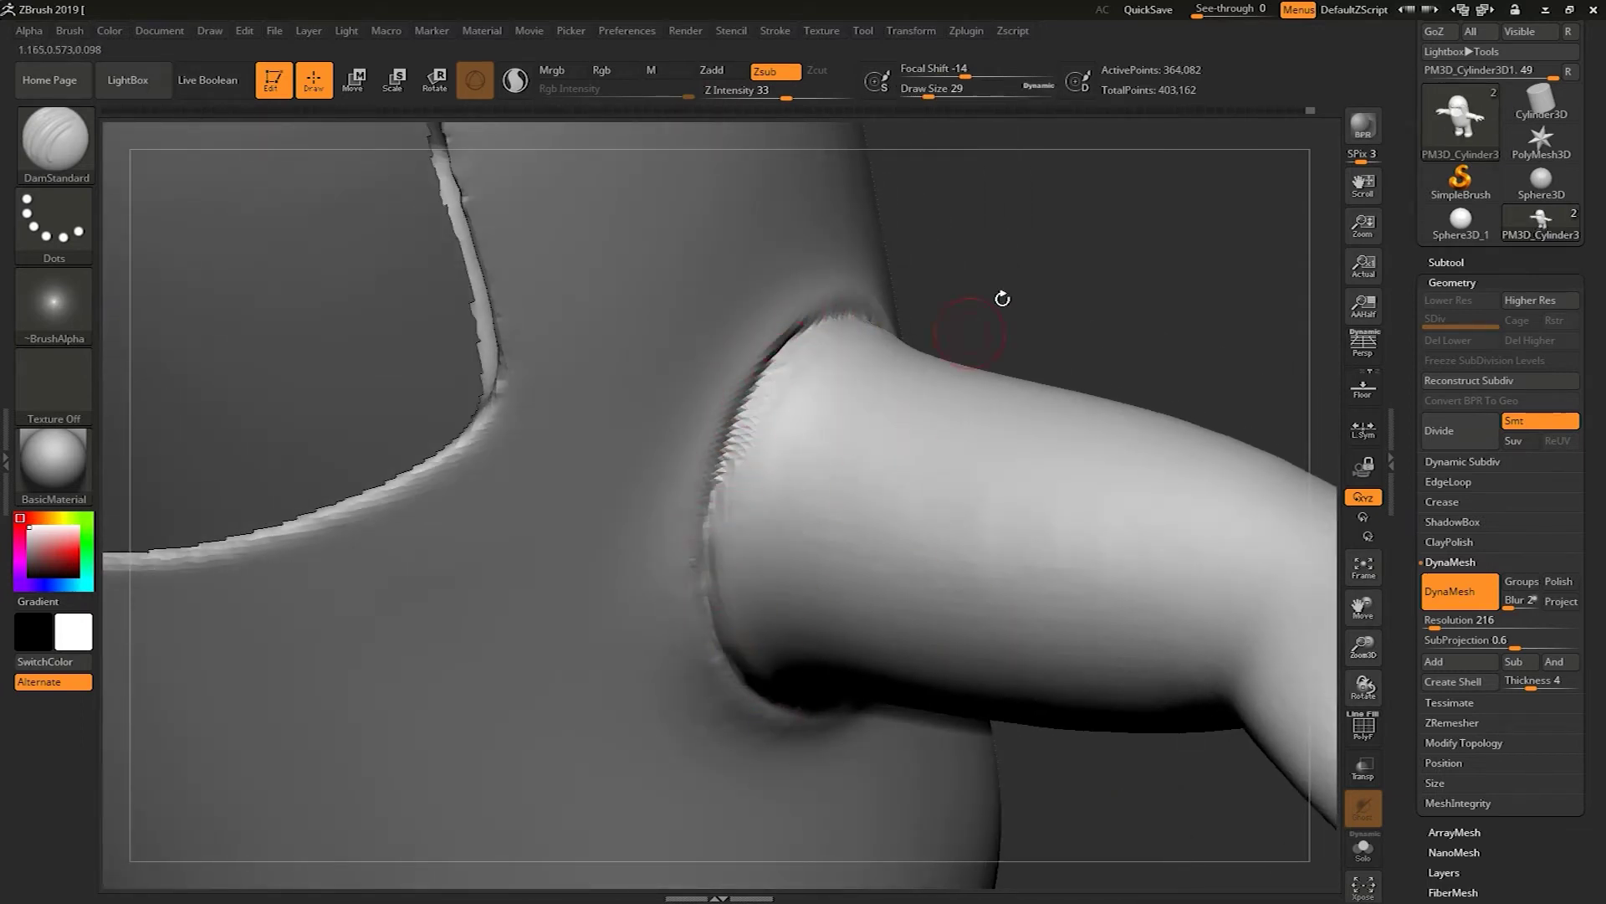
drag(1002, 299, 721, 634)
drag(1132, 808, 837, 745)
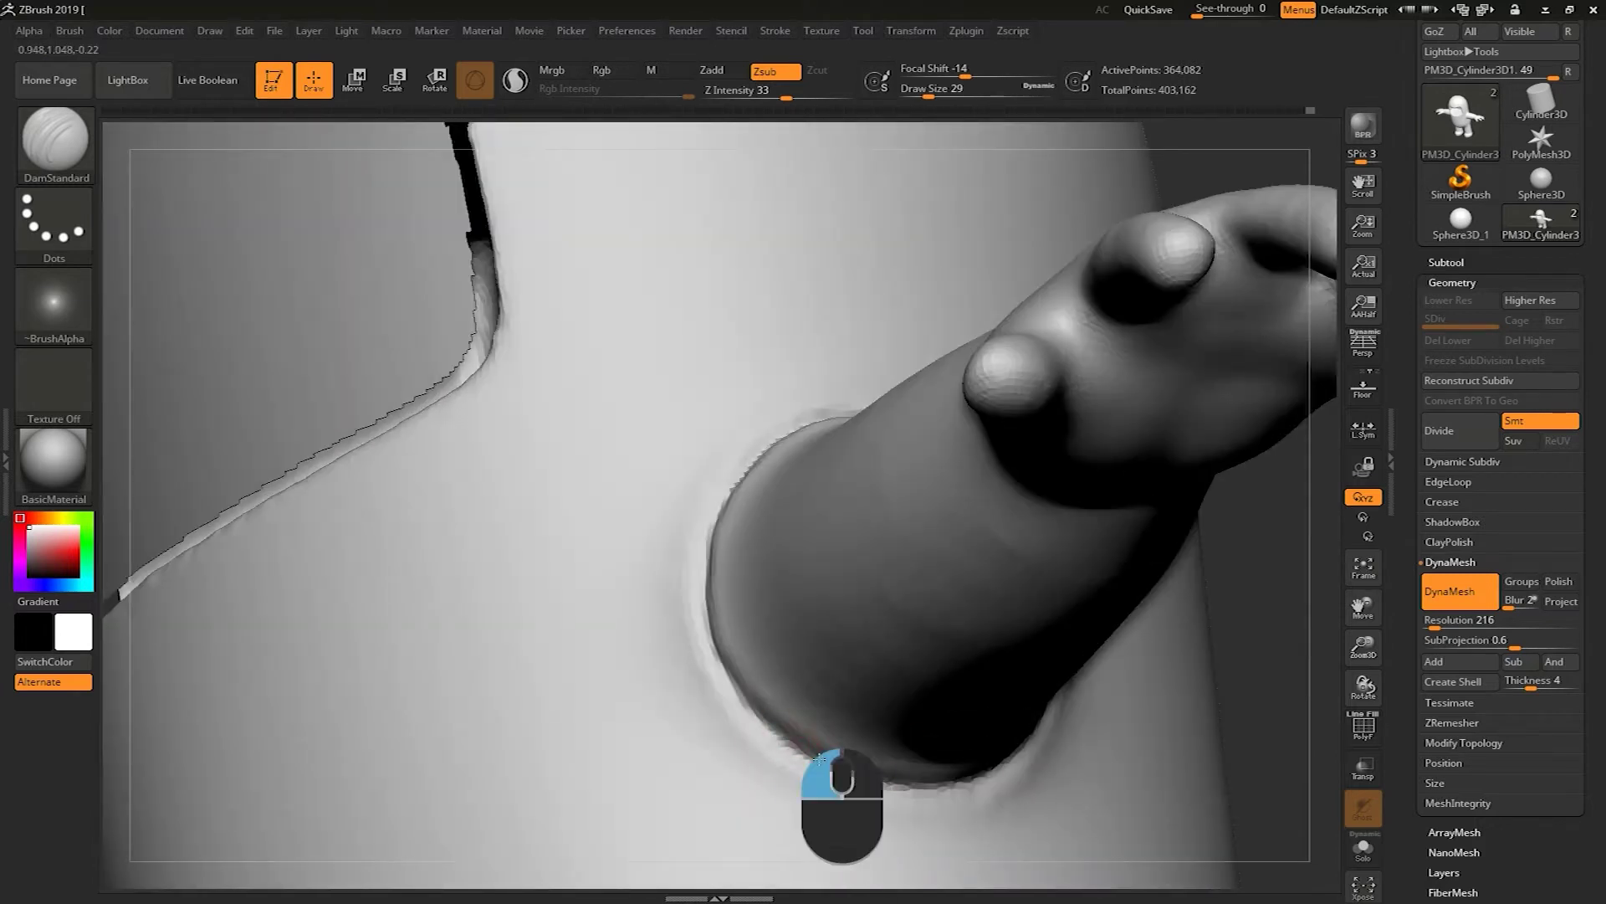
Sharpen the crease around the underside and back of the arm joint.
right_drag(870, 774, 948, 787)
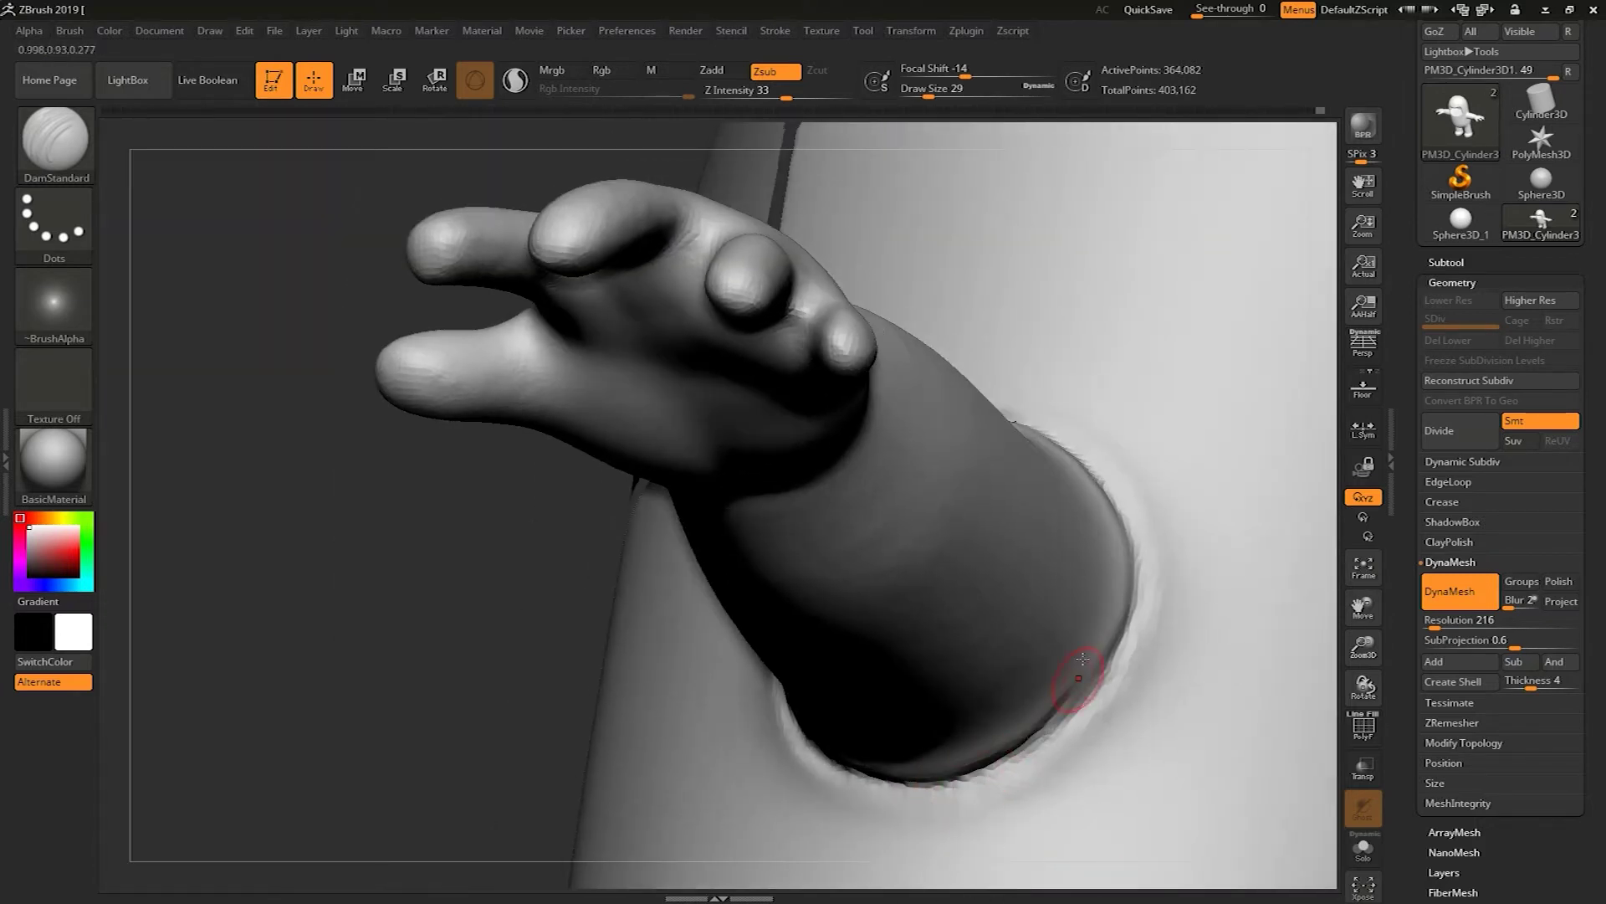
drag(1130, 600, 1099, 671)
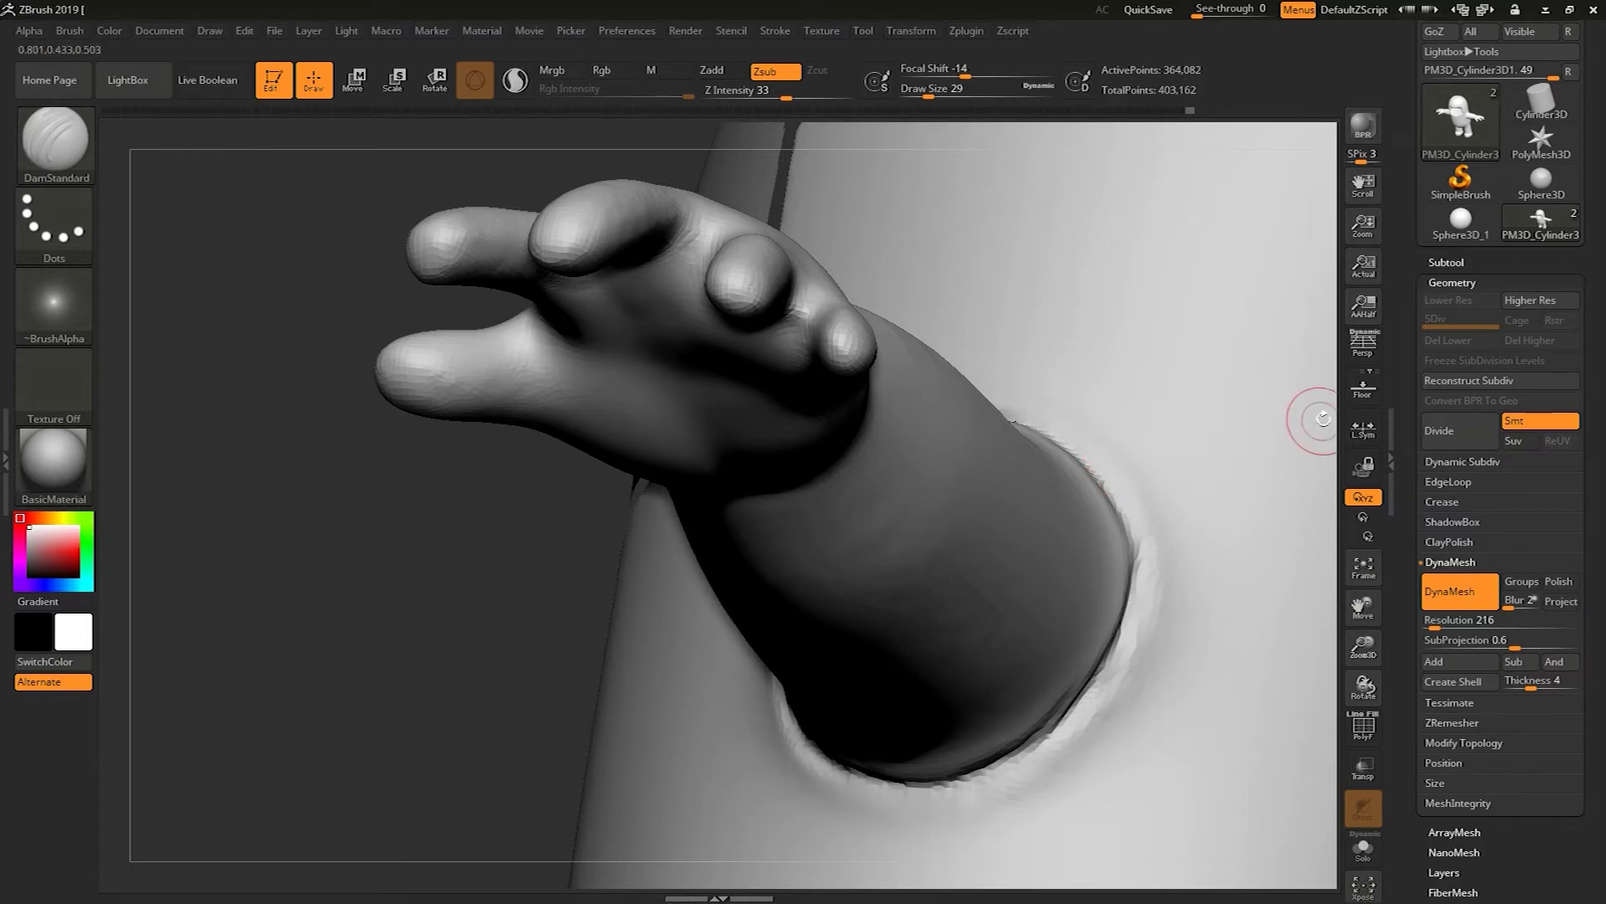
right_drag(1314, 459, 1280, 603)
drag(1102, 412, 1088, 441)
right_drag(900, 504, 817, 273)
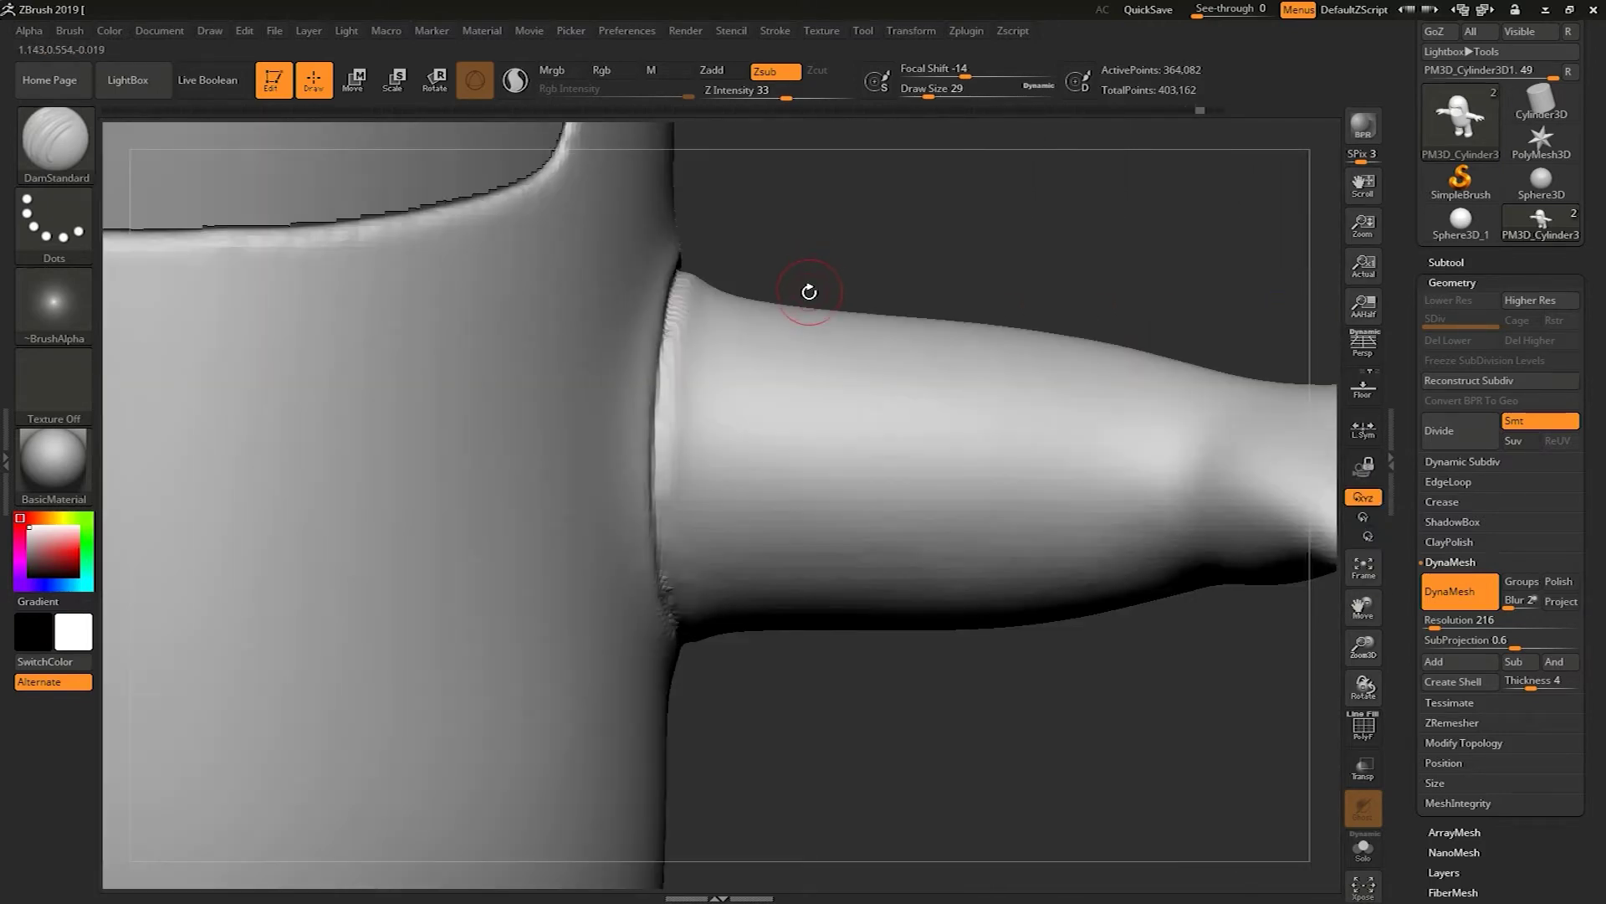
Choose the MaskLasso brush and mask a band around the base of the arm beside the shoulder crease.
ctrl+click(54, 138)
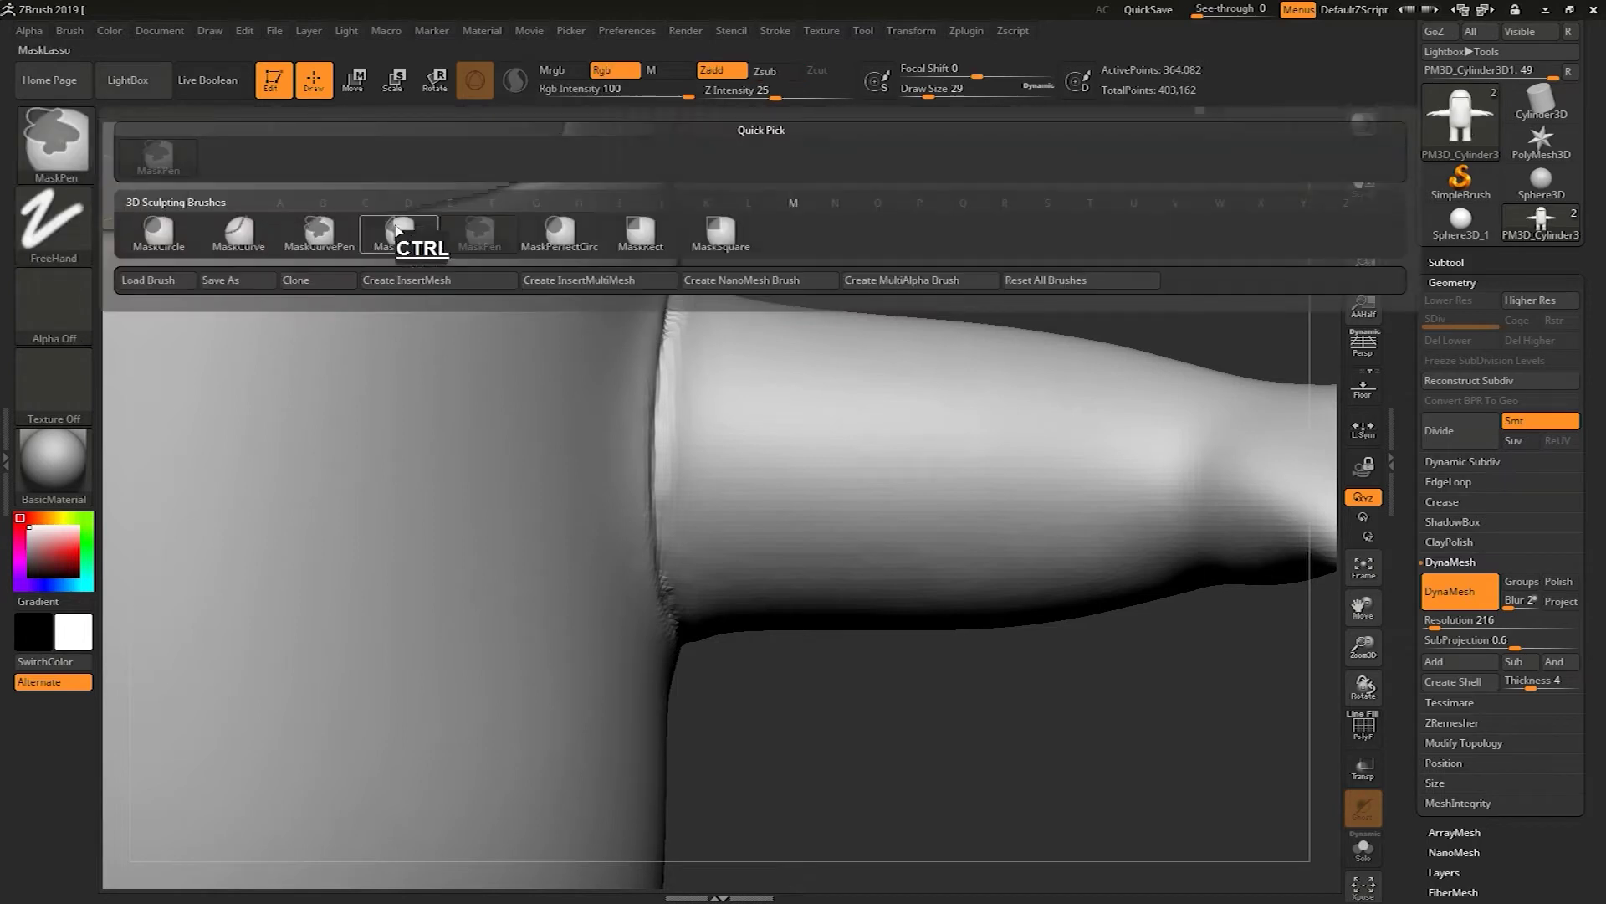
ctrl+click(394, 234)
mouse_move(782, 259)
ctrl+mouse_down()
mouse_move(753, 339)
mouse_move(712, 613)
mouse_move(578, 485)
mouse_move(661, 222)
mouse_move(719, 216)
ctrl+mouse_up()
mouse_move(862, 248)
mouse_down()
mouse_move(881, 237)
mouse_move(796, 260)
mouse_move(739, 321)
mouse_move(654, 680)
mouse_move(845, 693)
mouse_up()
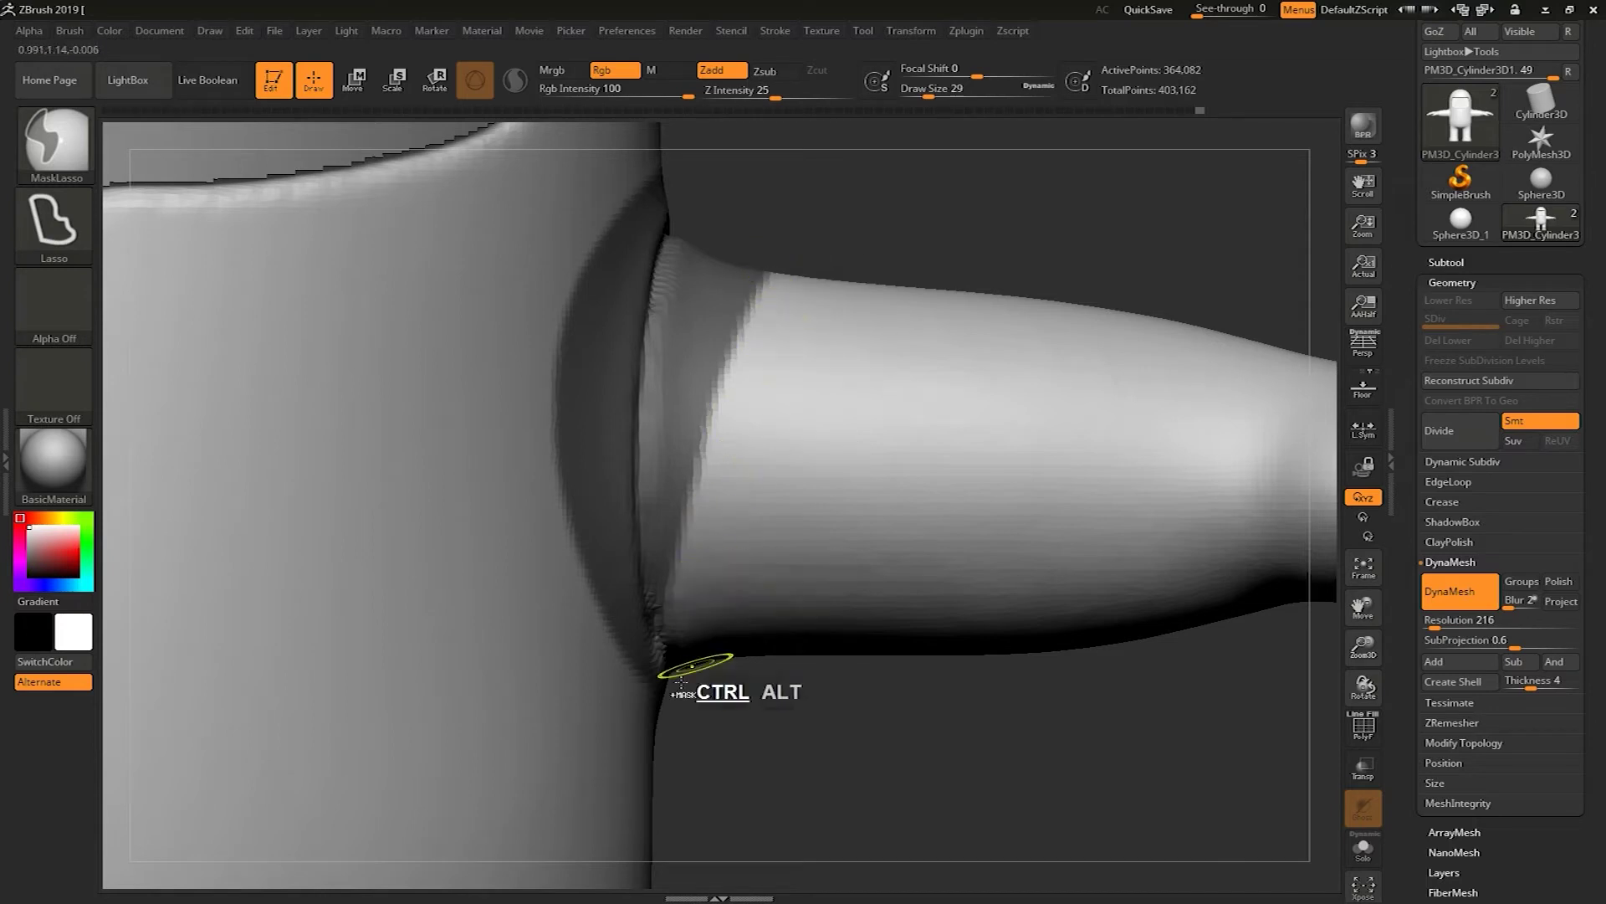
mouse_move(658, 621)
ctrl+mouse_down()
mouse_move(718, 164)
mouse_move(793, 317)
ctrl+mouse_up()
mouse_move(775, 213)
ctrl+mouse_down()
mouse_move(680, 624)
mouse_move(553, 670)
ctrl+mouse_up()
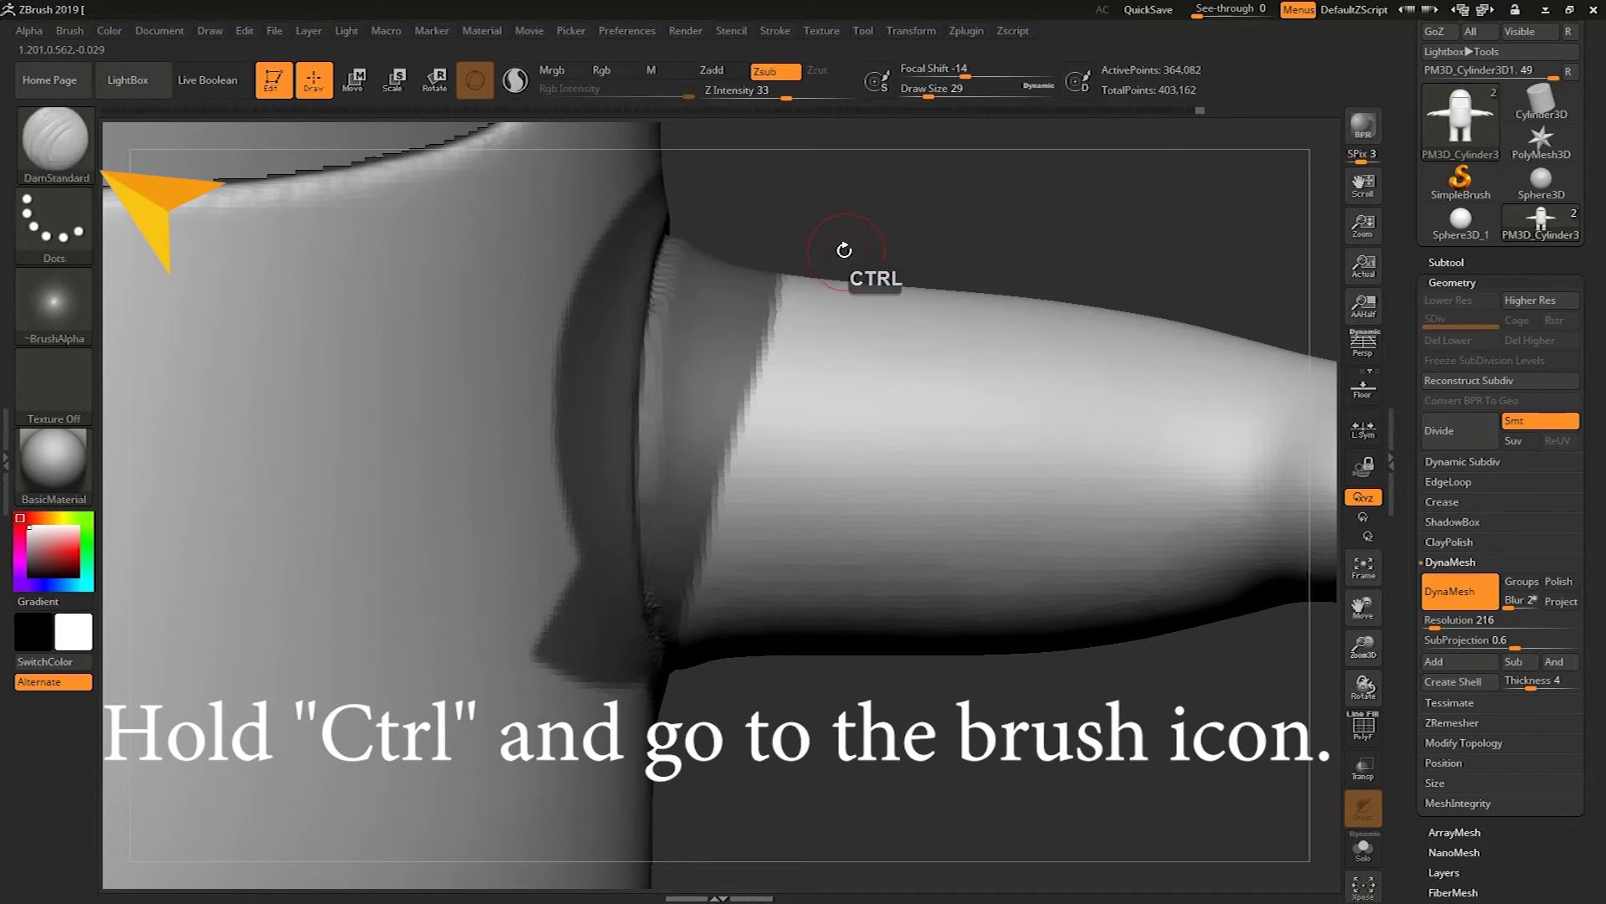
mouse_move(955, 274)
mouse_down()
mouse_move(957, 360)
mouse_move(957, 258)
mouse_move(931, 251)
mouse_move(938, 223)
mouse_move(1044, 221)
mouse_move(992, 230)
mouse_up()
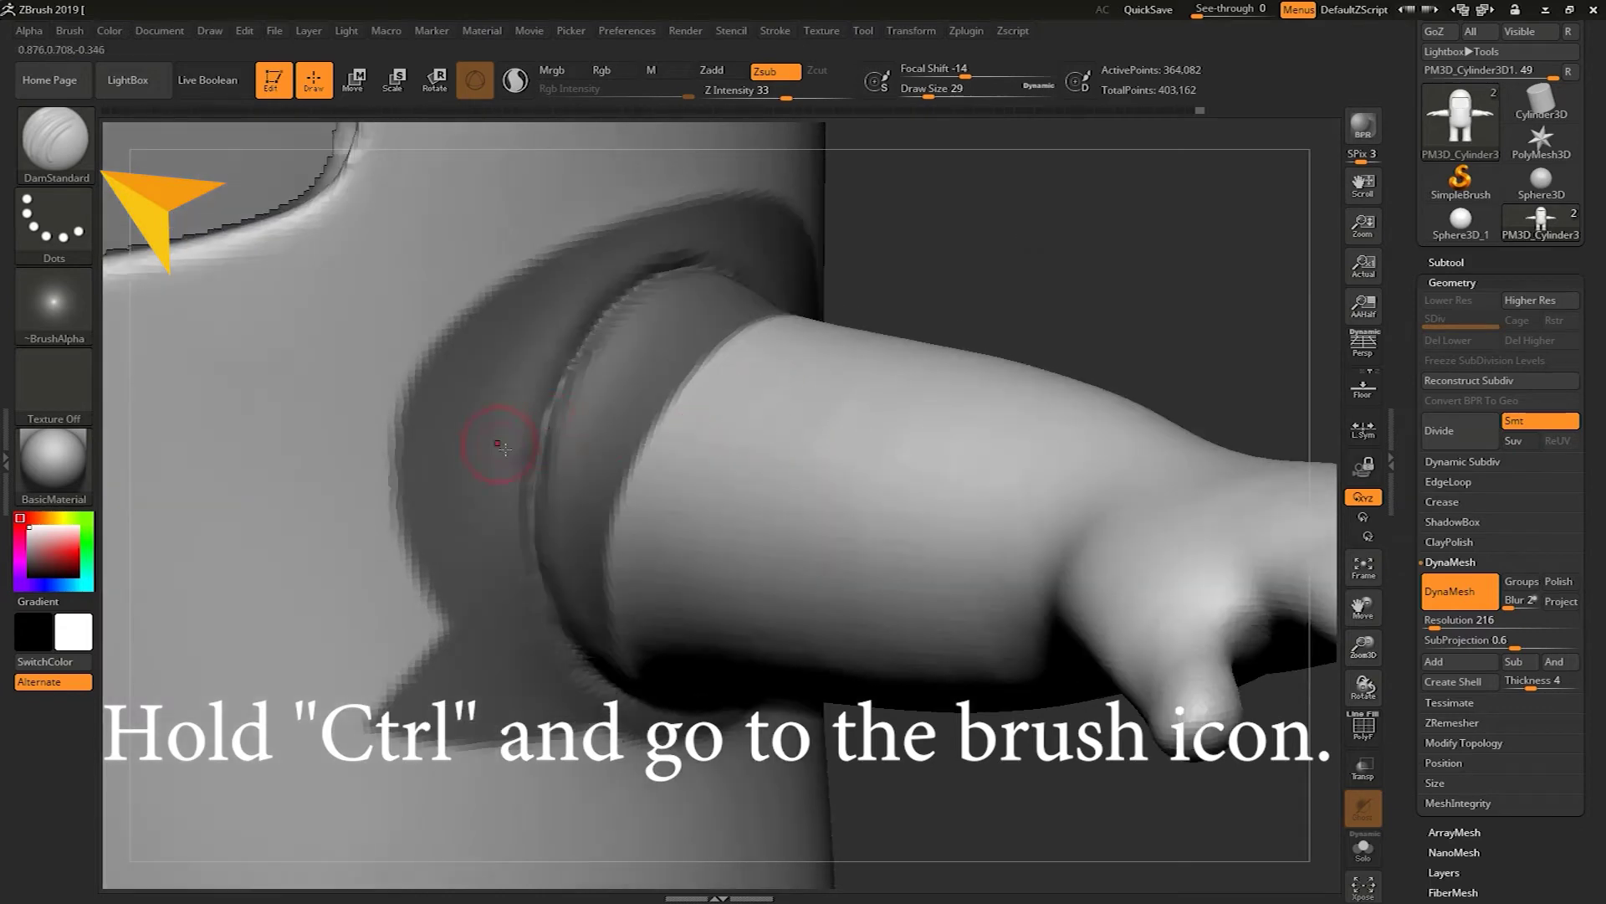
Remove part of the stray mask from the torso in front of the shoulder with the lasso.
key(ctrl+alt)
mouse_move(400, 341)
ctrl+alt+mouse_down()
mouse_move(389, 414)
mouse_move(424, 728)
mouse_move(517, 792)
mouse_move(559, 632)
mouse_move(537, 643)
mouse_move(527, 397)
mouse_move(609, 230)
mouse_move(322, 582)
ctrl+alt+mouse_up()
mouse_move(1007, 251)
mouse_down()
mouse_move(839, 280)
mouse_move(828, 251)
mouse_up()
alt+drag(1127, 393, 720, 368)
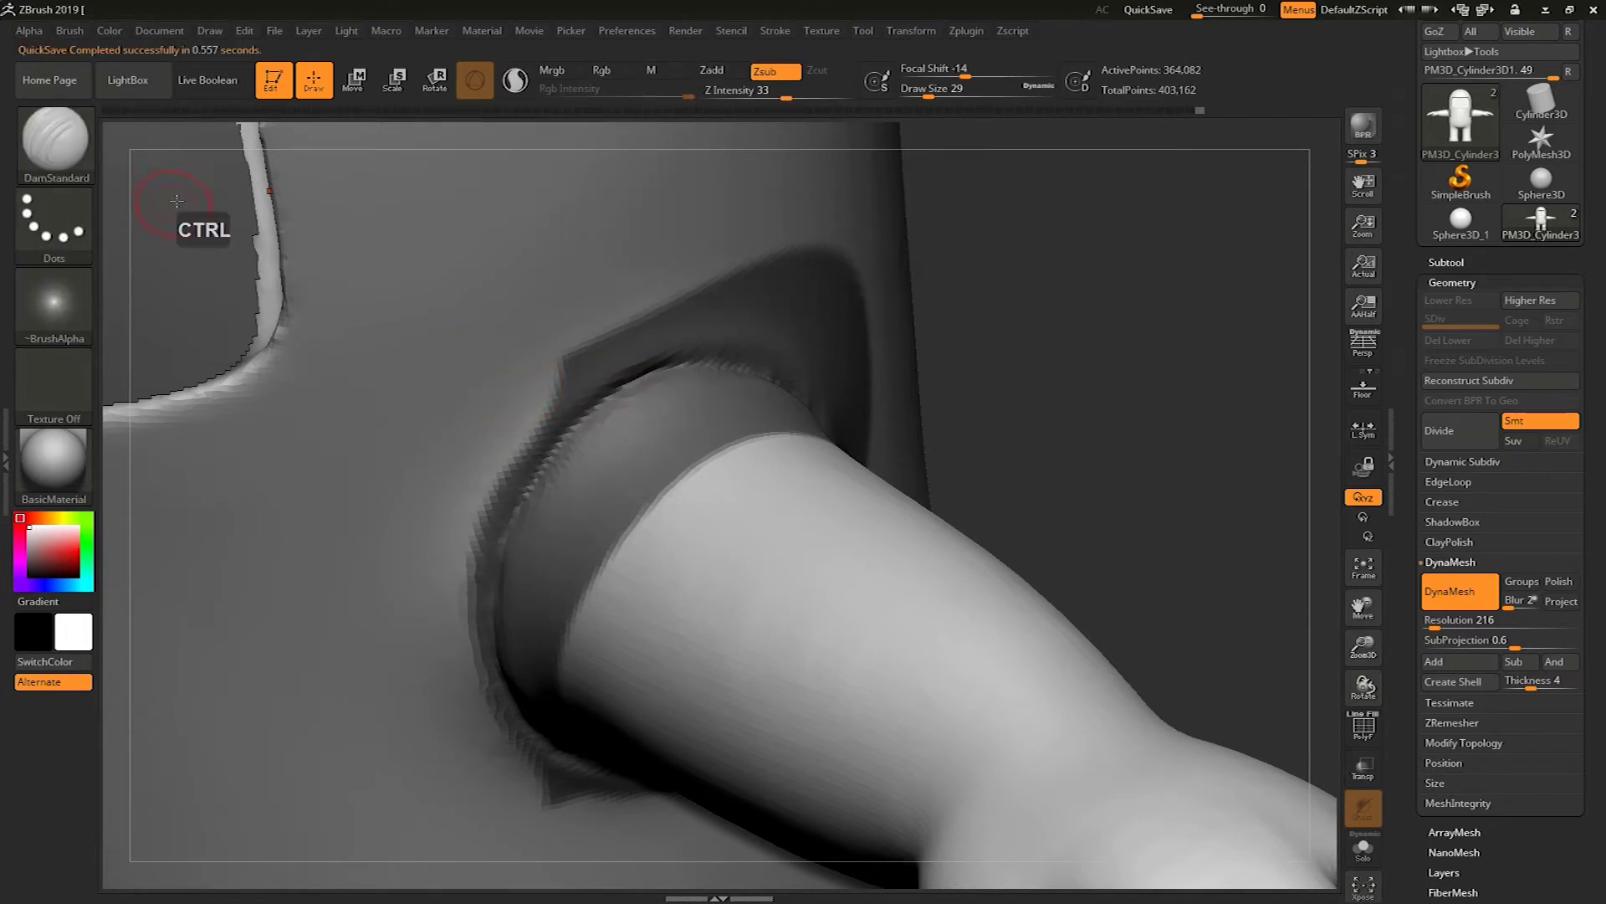
Switch the masking brush to MaskPen and erase the excess mask from the torso around the front and top of the shoulder.
ctrl+click(86, 150)
ctrl+click(323, 245)
ctrl+click(42, 172)
ctrl+click(333, 166)
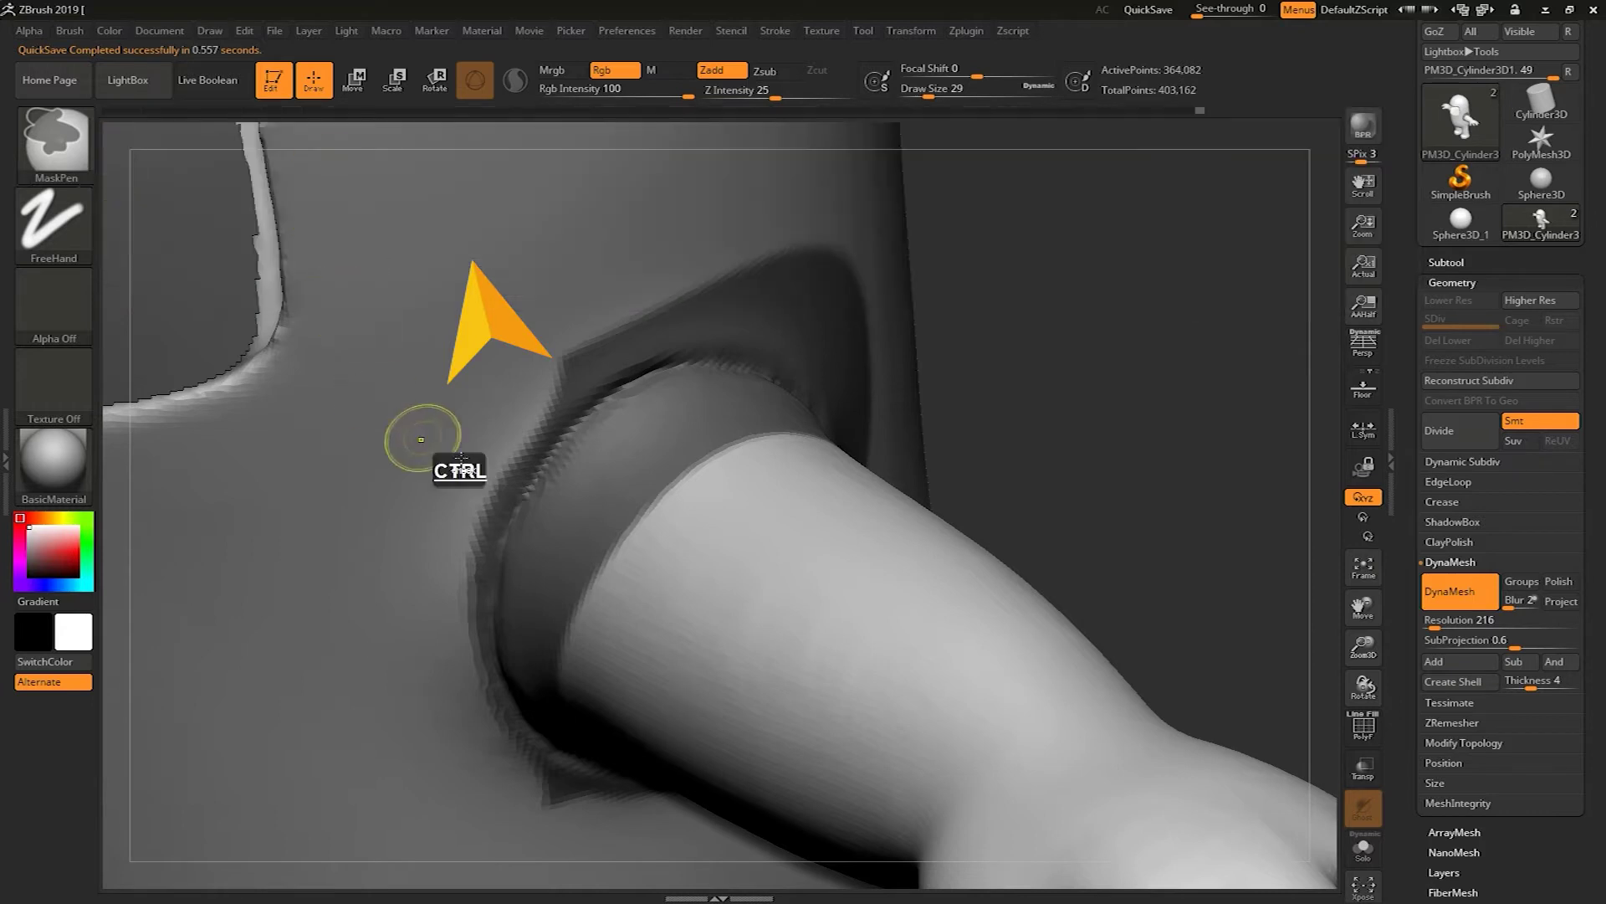
mouse_move(565, 393)
ctrl+alt+mouse_down()
mouse_move(577, 369)
mouse_move(502, 444)
mouse_move(514, 431)
mouse_move(476, 442)
ctrl+alt+mouse_up()
ctrl+alt+drag(658, 296, 475, 449)
mouse_move(653, 310)
ctrl+alt+mouse_down()
mouse_move(498, 422)
mouse_move(559, 394)
mouse_move(586, 352)
mouse_move(736, 273)
mouse_move(624, 337)
mouse_move(728, 324)
ctrl+alt+mouse_up()
mouse_move(824, 272)
ctrl+alt+mouse_down()
mouse_move(703, 307)
mouse_move(507, 426)
mouse_move(421, 569)
mouse_move(445, 566)
mouse_move(549, 427)
mouse_move(473, 534)
mouse_move(455, 620)
mouse_move(474, 617)
mouse_move(478, 657)
mouse_move(591, 811)
mouse_move(537, 669)
mouse_move(591, 440)
mouse_move(820, 368)
ctrl+alt+mouse_up()
Erase the remaining torso mask along the underside and back of the arm joint, leaving only the arm band masked.
mouse_move(1054, 389)
mouse_down()
mouse_move(822, 385)
mouse_move(904, 462)
mouse_move(937, 422)
mouse_move(950, 360)
mouse_move(995, 351)
mouse_move(970, 578)
mouse_move(916, 502)
mouse_move(917, 447)
mouse_move(960, 534)
mouse_move(1039, 502)
mouse_move(1083, 585)
mouse_move(1147, 524)
mouse_up()
mouse_move(330, 654)
mouse_down()
mouse_move(325, 441)
mouse_move(356, 426)
mouse_up()
mouse_move(810, 642)
ctrl+alt+mouse_down()
mouse_move(777, 658)
mouse_move(962, 612)
mouse_move(835, 641)
mouse_move(961, 553)
ctrl+alt+mouse_up()
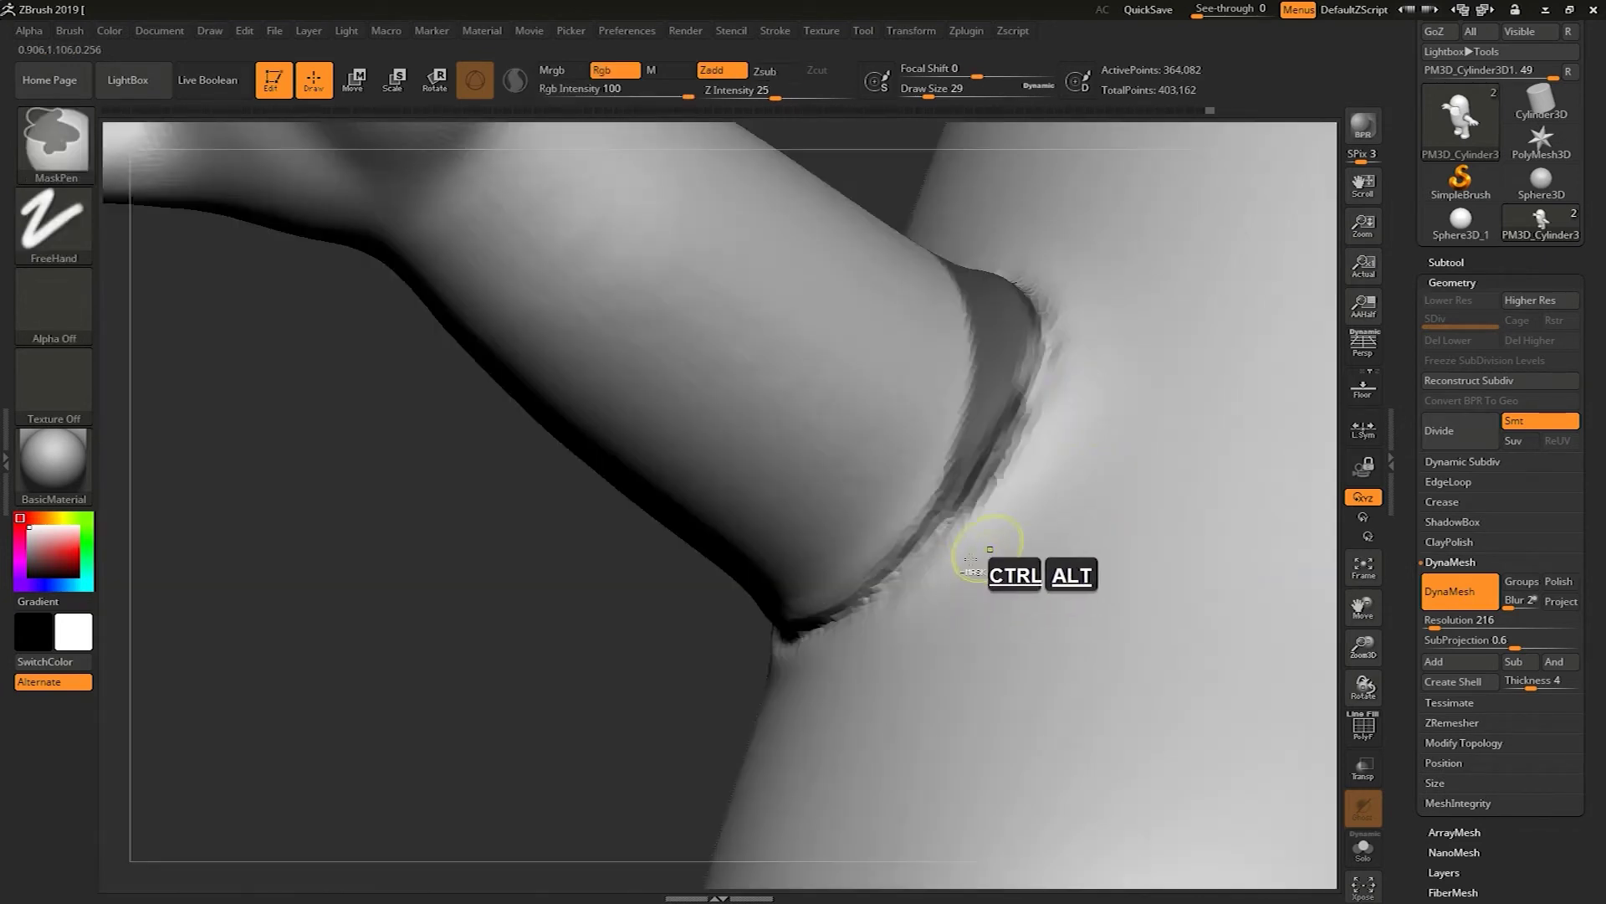
mouse_move(973, 554)
ctrl+alt+mouse_down()
mouse_move(963, 563)
mouse_move(1071, 405)
mouse_move(1001, 506)
ctrl+alt+mouse_up()
drag(429, 687, 506, 697)
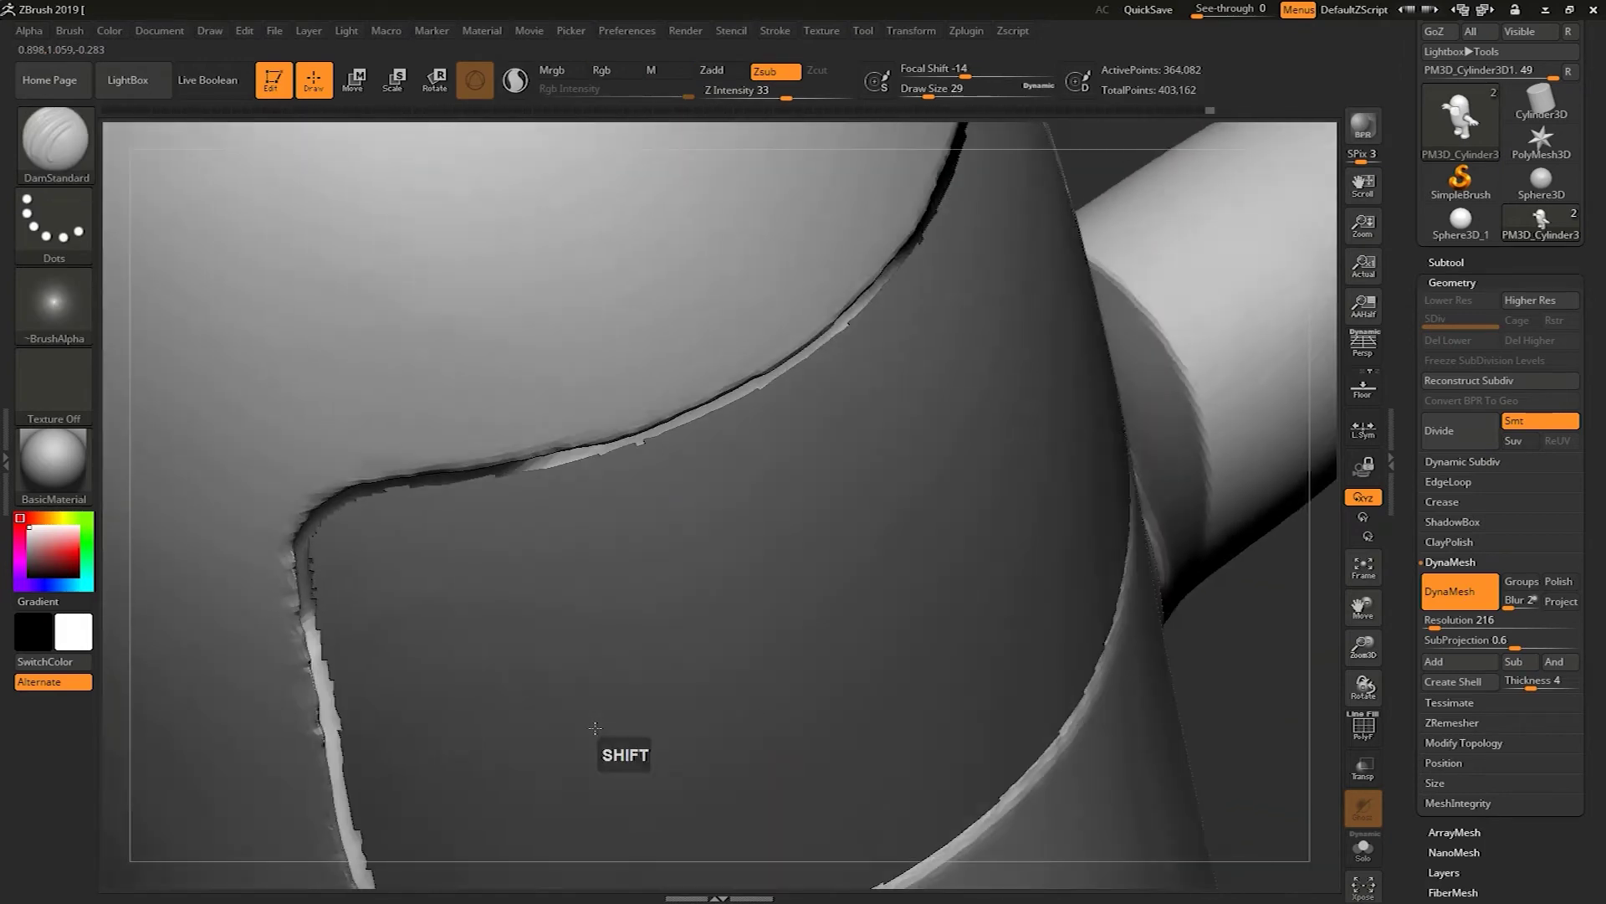
Invert the mask so only the band at the arm's base is editable, and set the draw size to 22.
alt+drag(615, 732, 1399, 683)
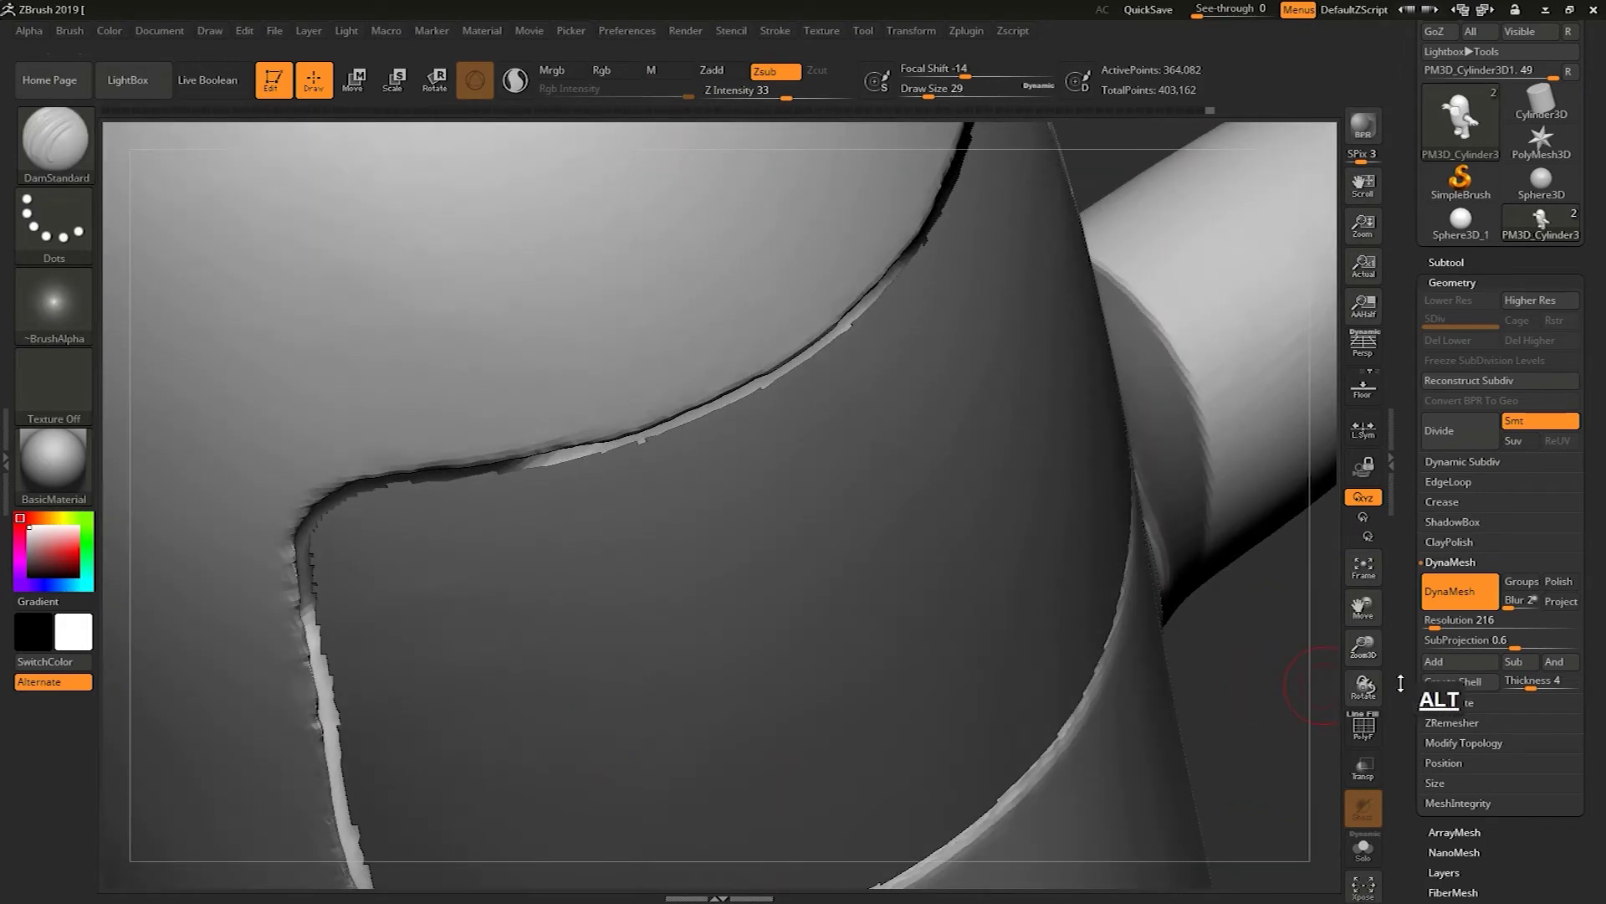
shift+drag(1273, 661, 1065, 848)
ctrl+click(1169, 782)
mouse_move(1181, 289)
mouse_down()
mouse_move(1148, 314)
mouse_move(1161, 305)
mouse_up()
key(s)
alt+drag(1181, 292, 1144, 314)
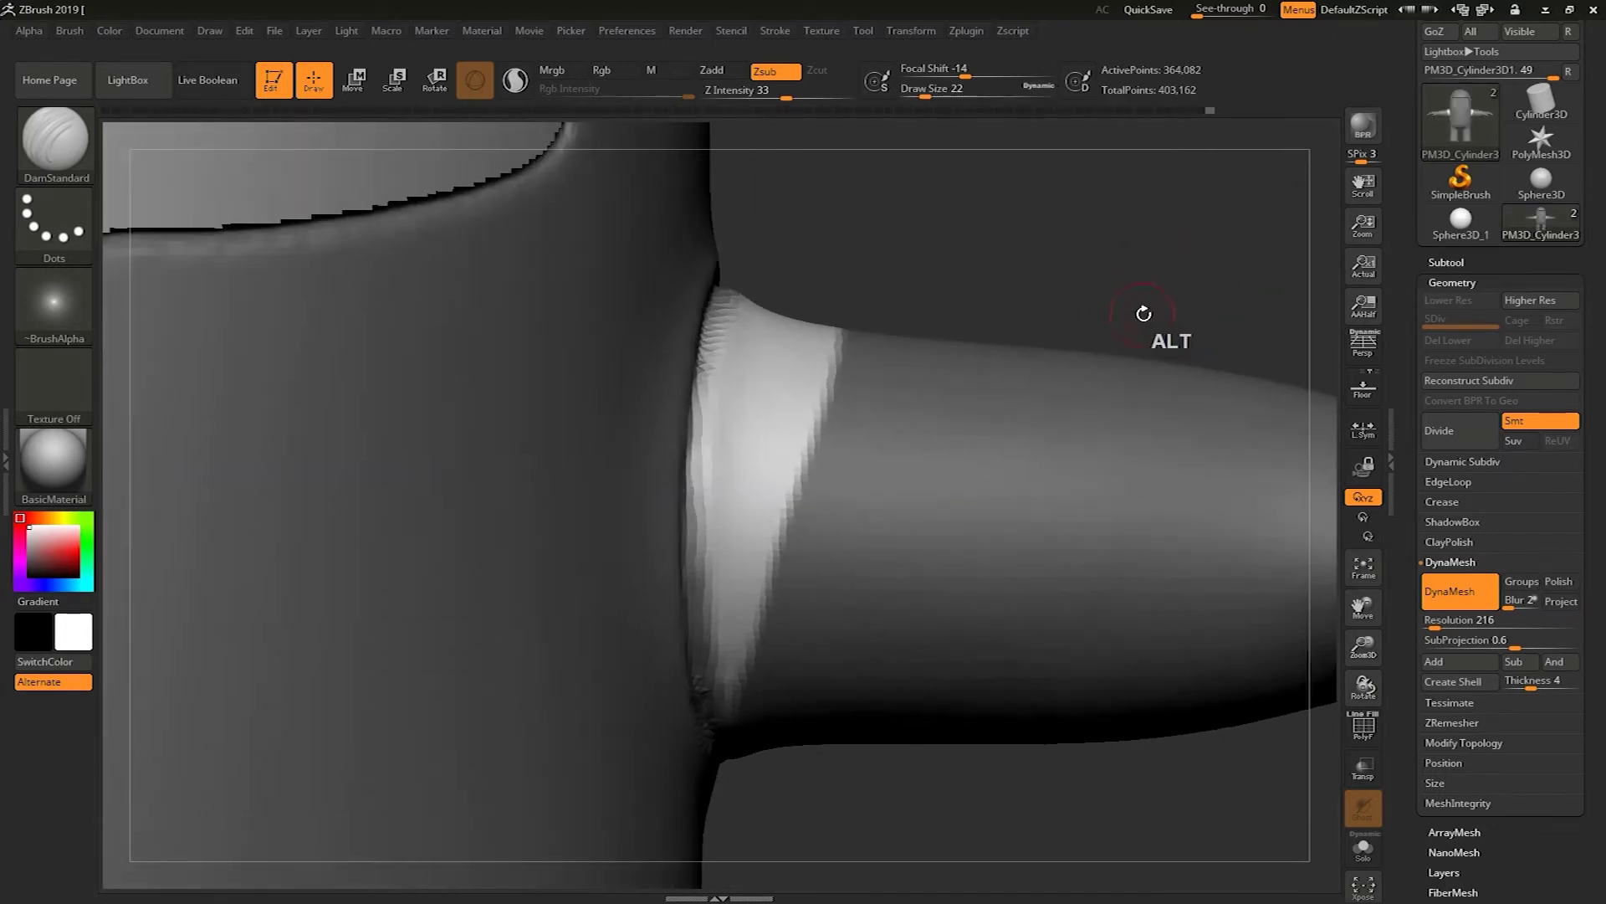
Erase mask along the band's outer edge to even it out, and invert the mask so only the band is protected.
mouse_move(805, 465)
ctrl+alt+mouse_down()
mouse_move(801, 521)
mouse_move(802, 491)
mouse_move(755, 573)
ctrl+alt+mouse_up()
mouse_move(786, 450)
ctrl+alt+mouse_down()
mouse_move(746, 598)
mouse_move(817, 394)
ctrl+alt+mouse_up()
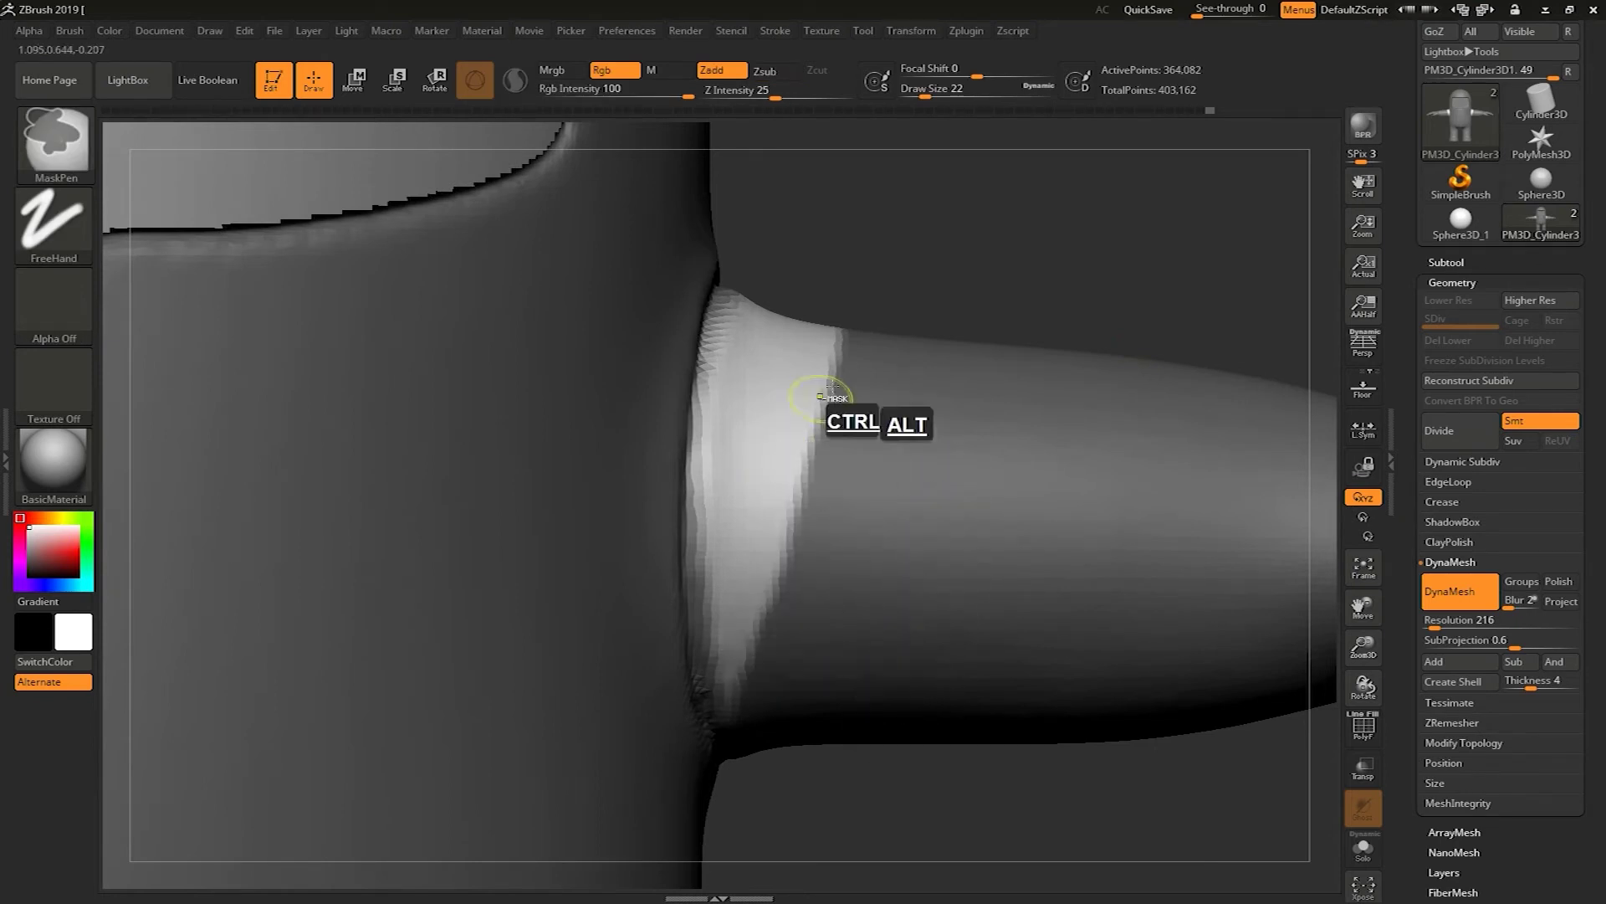
ctrl+click(942, 291)
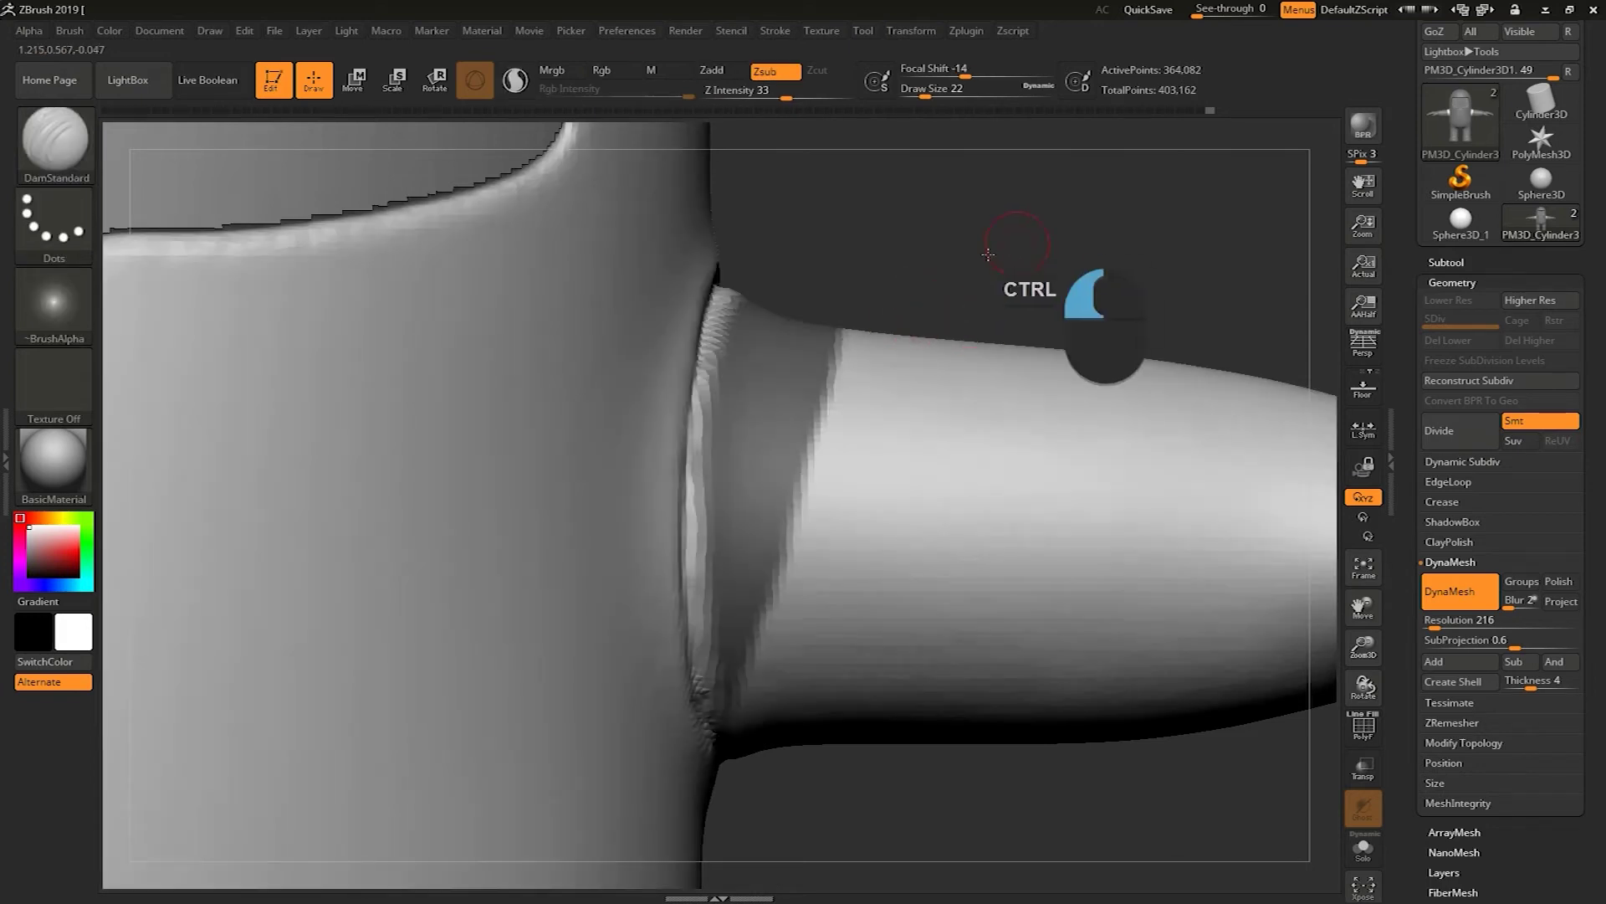
Carve a crease into the arm along the masked band's outer edge on the front side with DamStandard.
drag(996, 262, 870, 272)
drag(926, 833, 923, 745)
drag(769, 688, 779, 733)
drag(781, 585, 775, 669)
drag(817, 423, 786, 733)
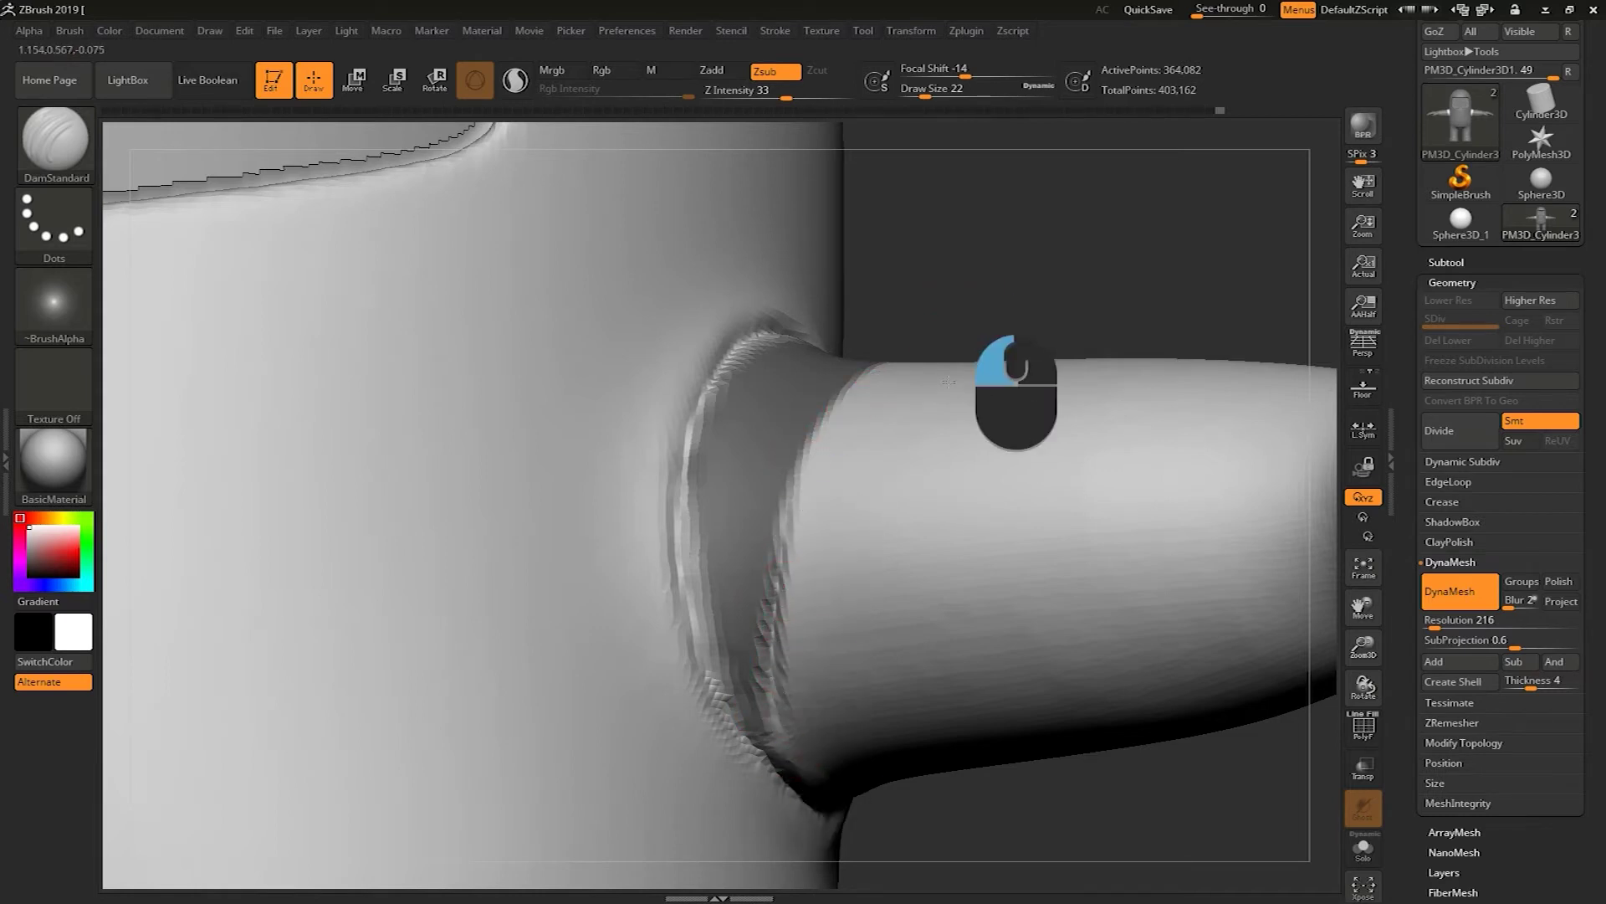
drag(966, 335, 802, 534)
drag(832, 419, 764, 592)
mouse_move(865, 370)
mouse_down()
mouse_move(769, 563)
mouse_move(873, 353)
mouse_move(787, 540)
mouse_up()
drag(932, 305, 831, 417)
Continue the DamStandard crease along the masked band's outer edge around the remaining sides of the arm.
mouse_move(1077, 226)
mouse_down()
mouse_move(1011, 316)
mouse_move(991, 299)
mouse_move(928, 337)
mouse_move(1004, 263)
mouse_up()
drag(931, 307, 1086, 219)
drag(911, 326, 1096, 219)
drag(1323, 243, 1183, 294)
drag(962, 298, 1287, 249)
drag(1120, 261, 1184, 251)
drag(942, 294, 1109, 264)
drag(1014, 286, 1305, 248)
Deepen the crease along the band's outer edge and clear the mask from the model.
mouse_move(789, 459)
mouse_down()
mouse_move(850, 351)
mouse_move(870, 352)
mouse_up()
alt+drag(1217, 473, 879, 636)
mouse_move(979, 644)
shift+mouse_down()
mouse_move(1002, 639)
mouse_move(938, 734)
shift+mouse_up()
mouse_move(936, 669)
alt+mouse_down()
mouse_move(936, 739)
mouse_move(997, 323)
mouse_move(801, 480)
mouse_move(723, 517)
alt+mouse_up()
mouse_move(756, 413)
mouse_down()
mouse_move(770, 365)
mouse_move(708, 564)
mouse_up()
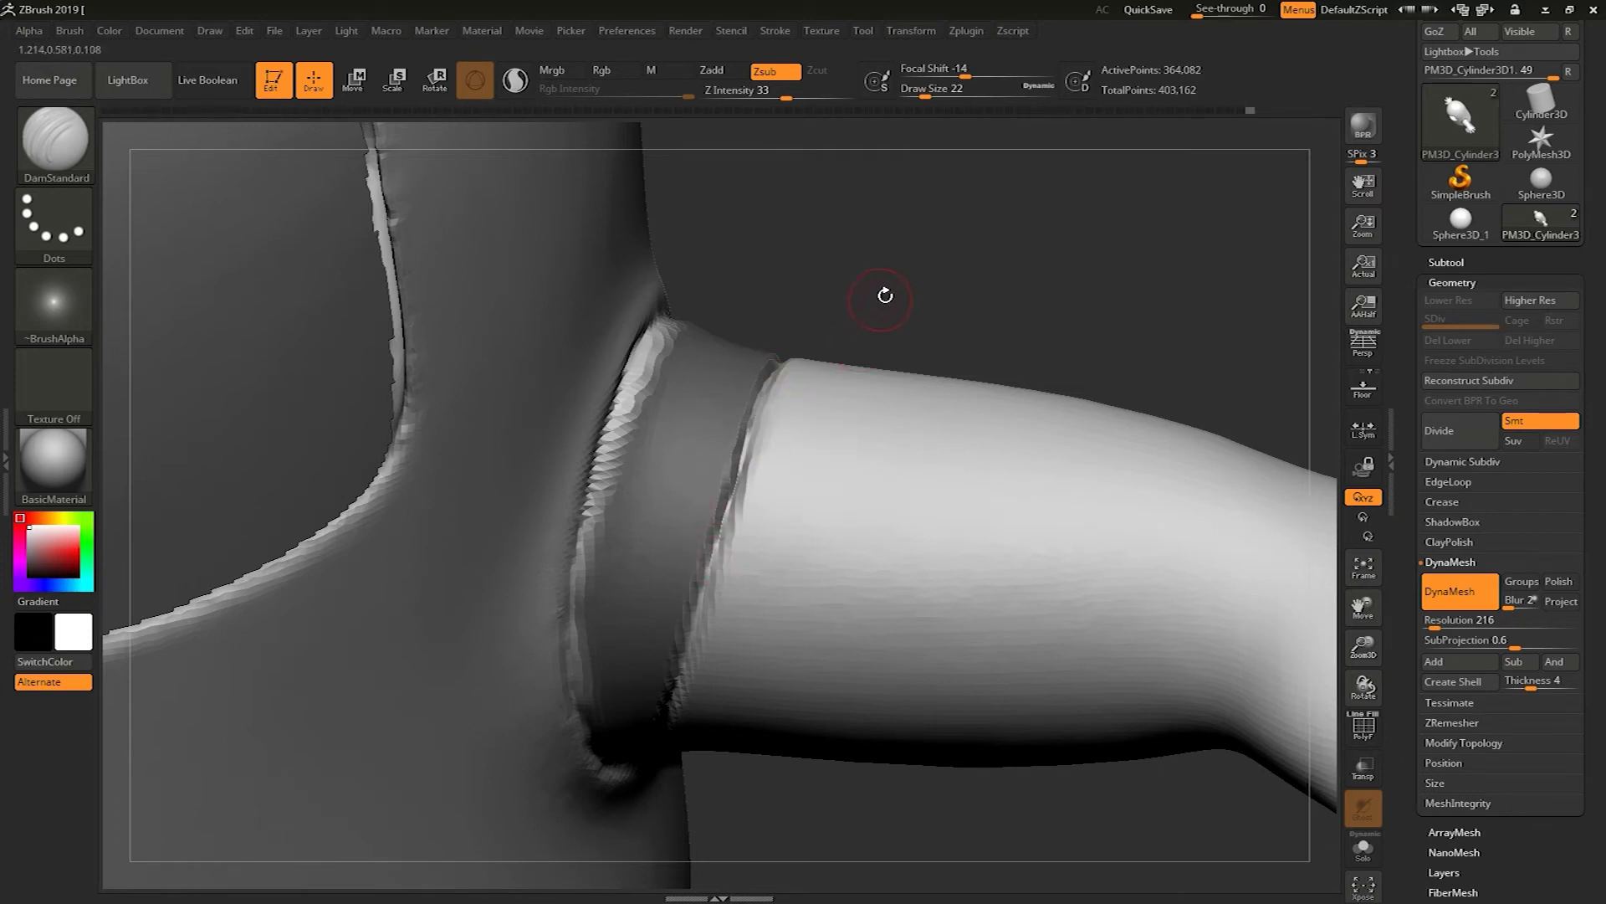
key(ctrl)
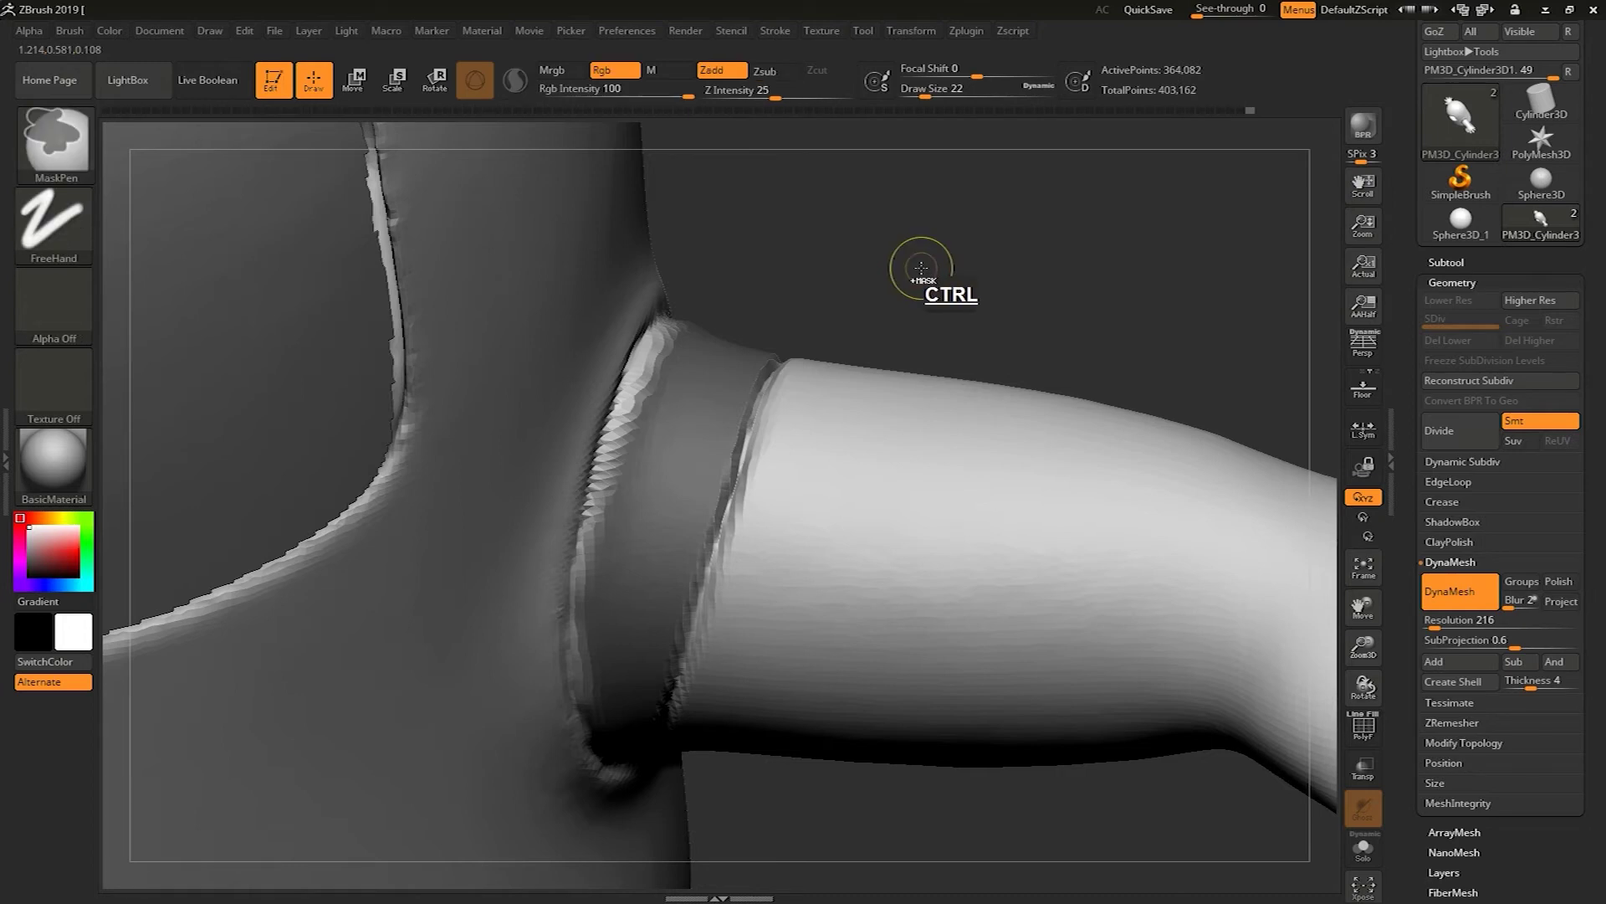
mouse_move(959, 296)
ctrl+mouse_down()
mouse_move(959, 251)
mouse_move(965, 265)
mouse_move(942, 260)
mouse_move(968, 269)
mouse_move(954, 276)
ctrl+mouse_up()
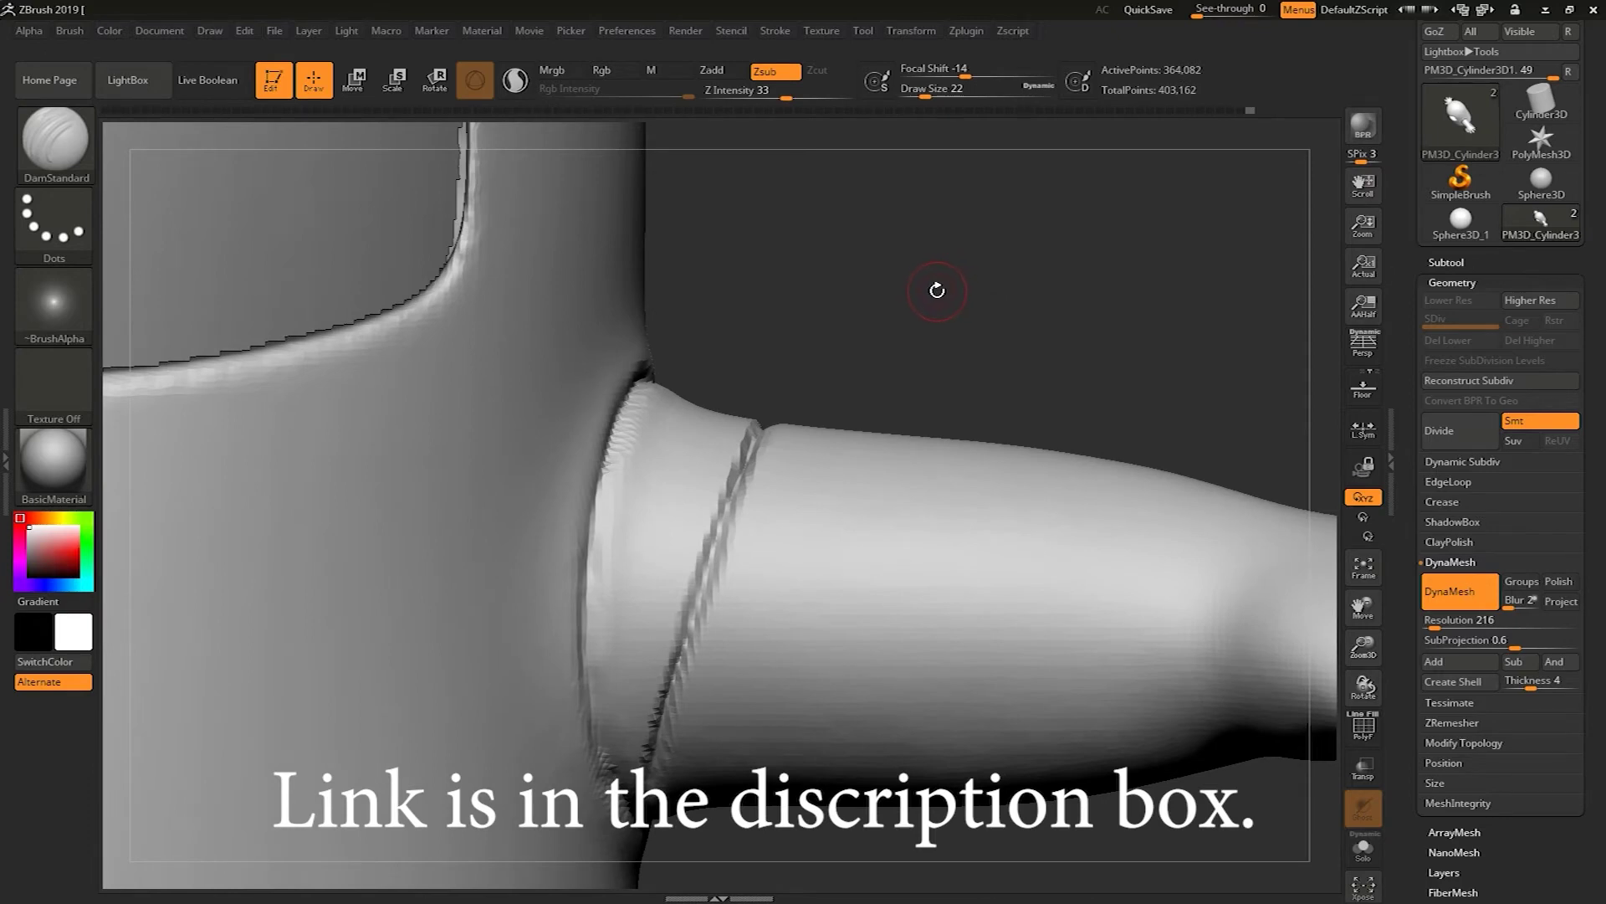
Build up the front of the shoulder band with ClayBuildup at draw size 71, and remesh the model with DynaMesh.
key(b)
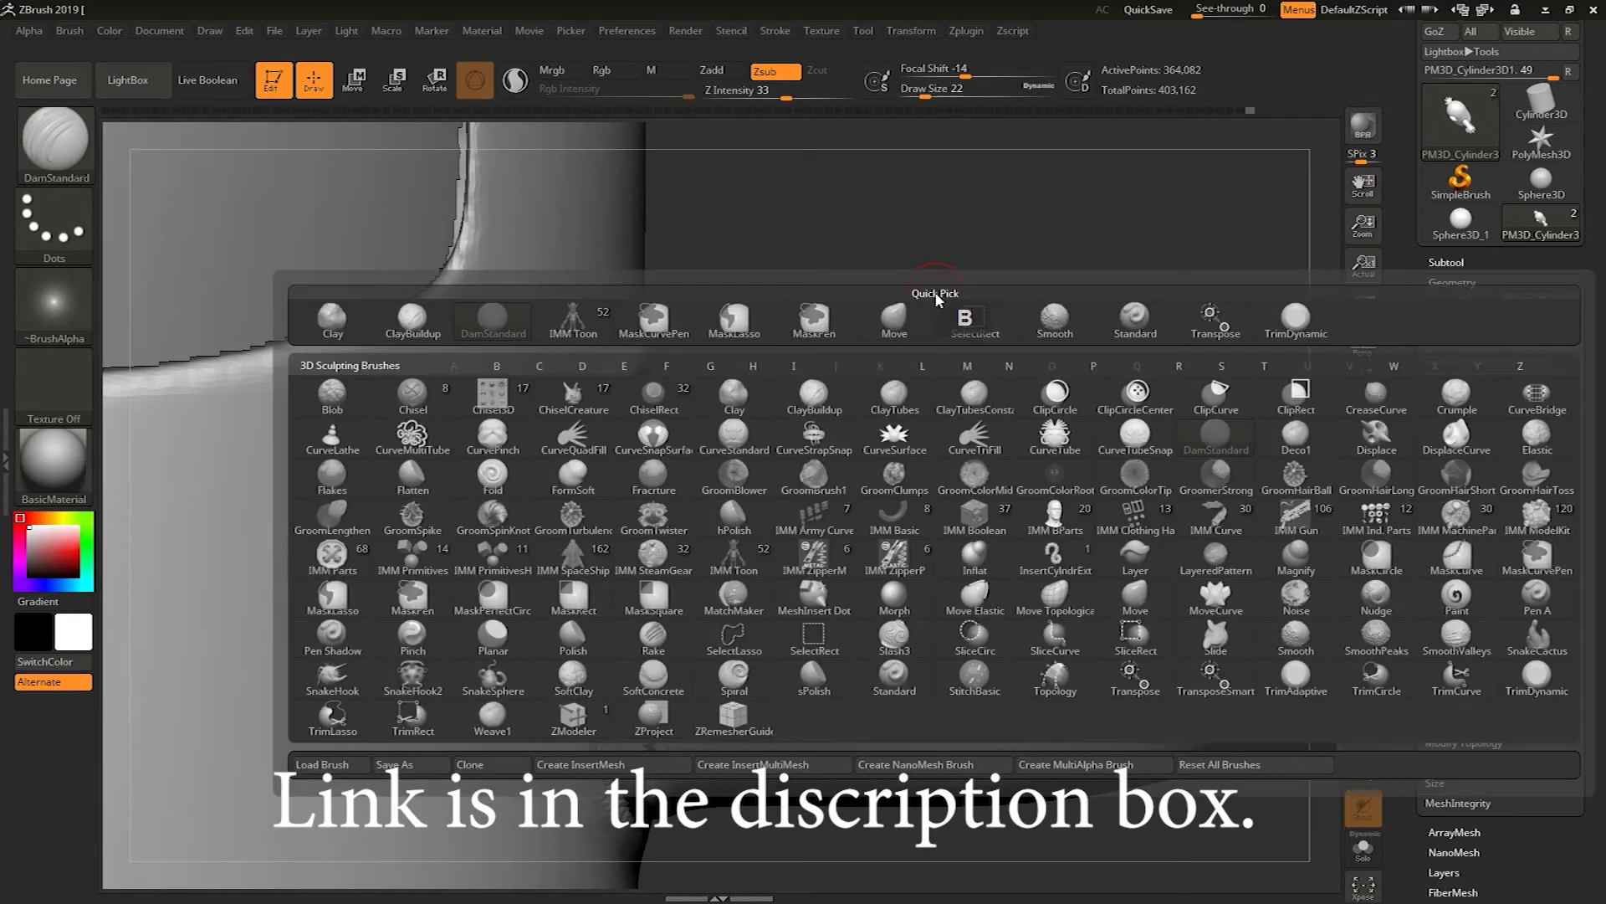
click(446, 330)
key(s)
drag(853, 329, 861, 280)
key(s)
drag(862, 274, 878, 274)
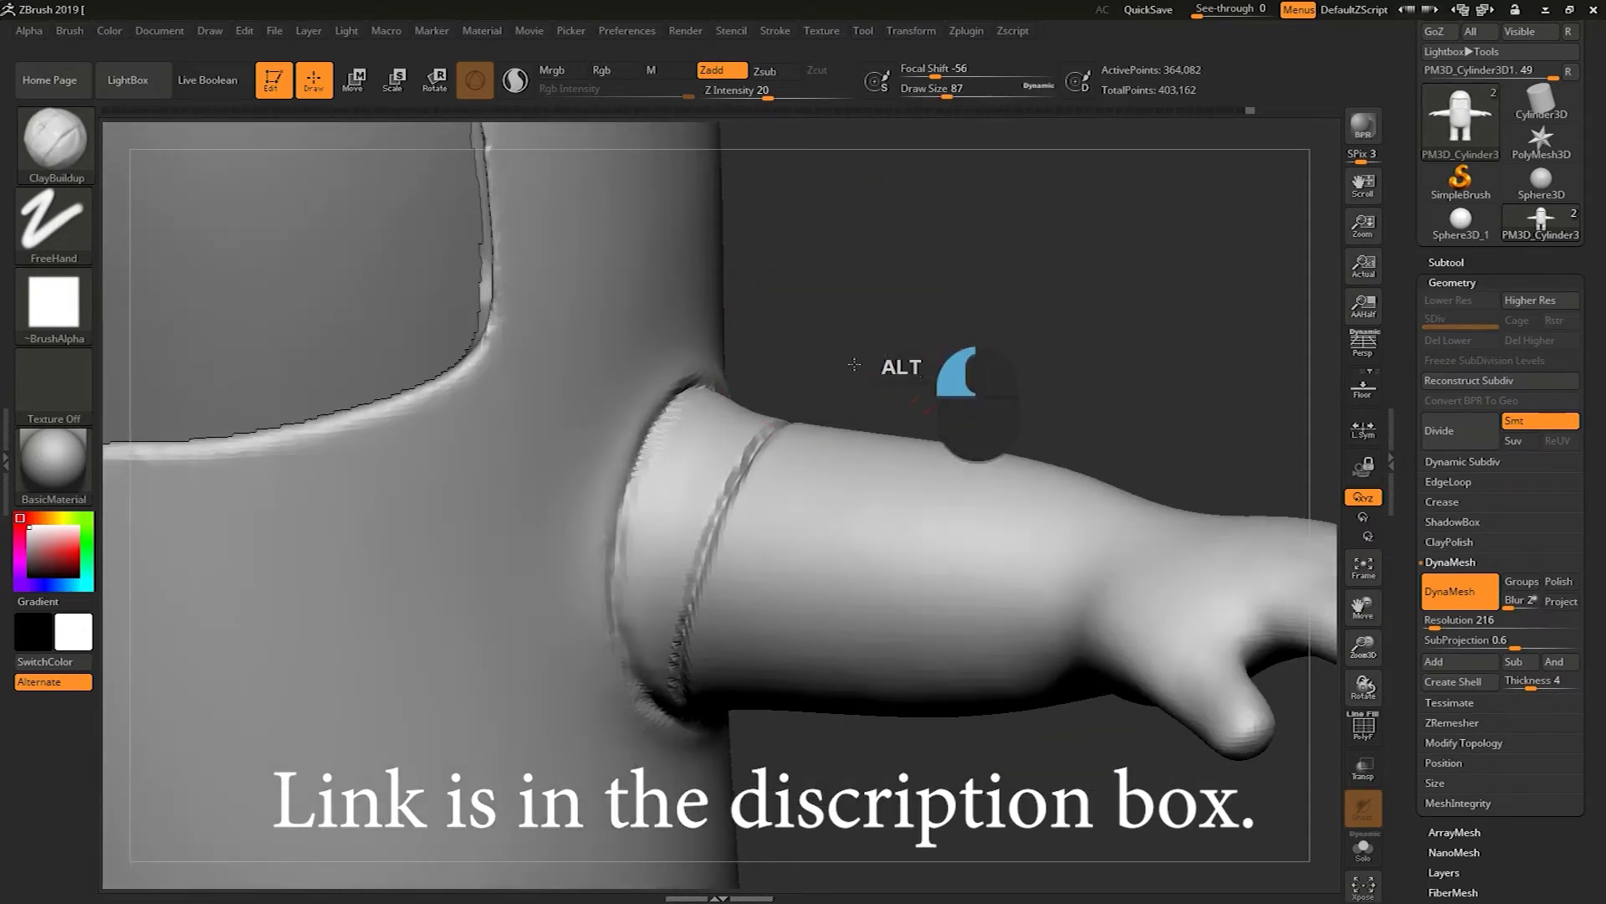
alt+drag(855, 364, 854, 398)
key(s)
drag(683, 459, 616, 575)
drag(632, 447, 623, 527)
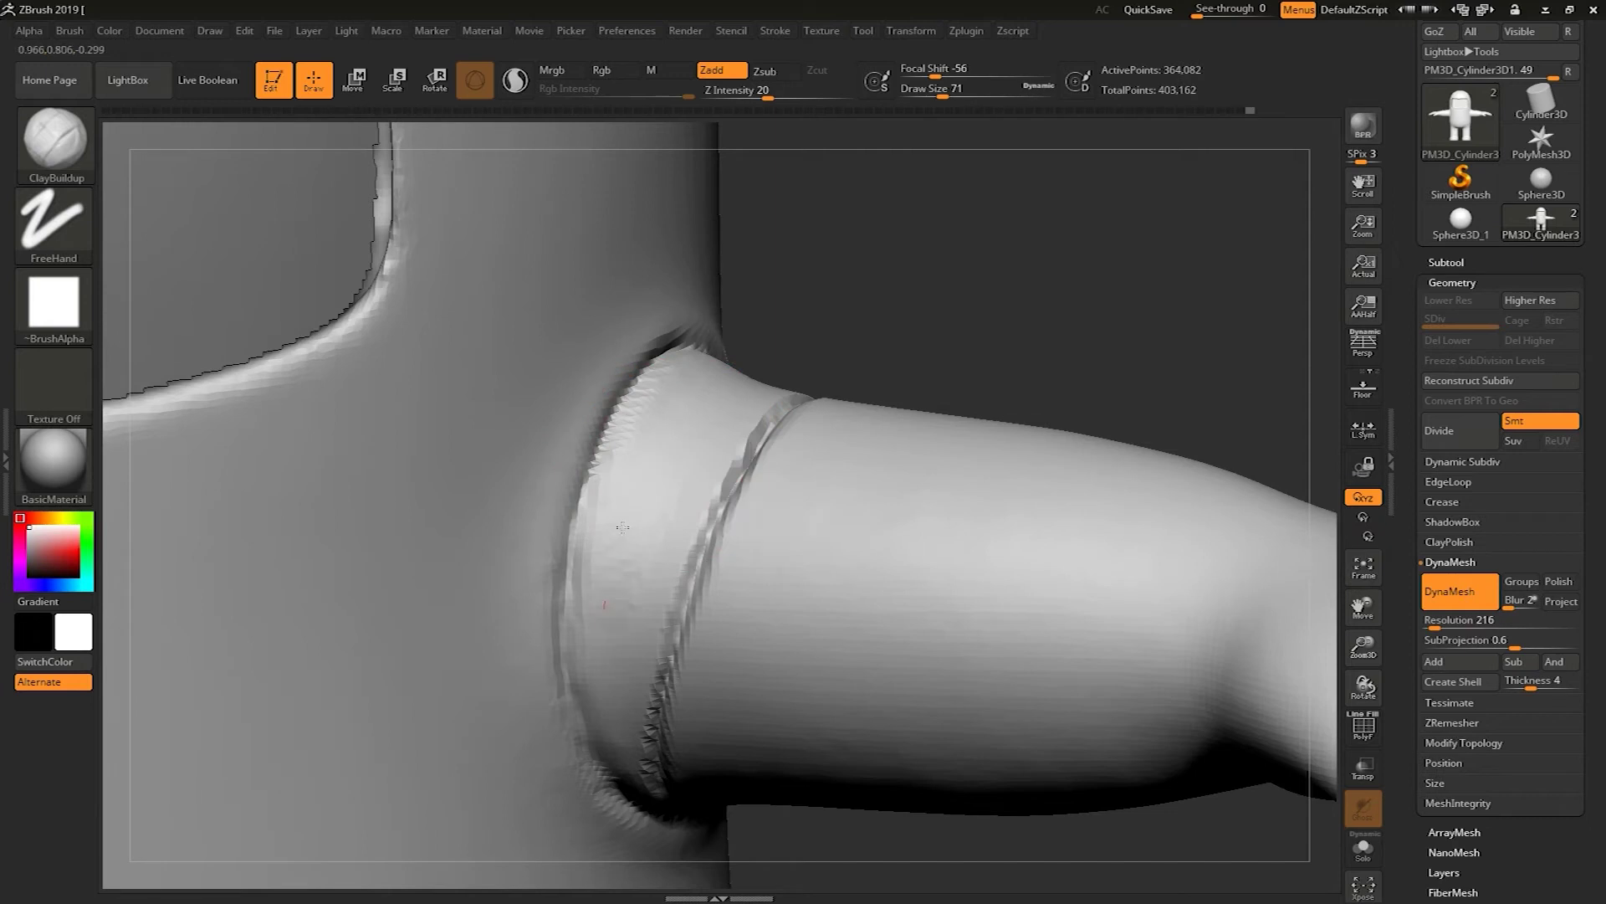
drag(718, 440, 646, 500)
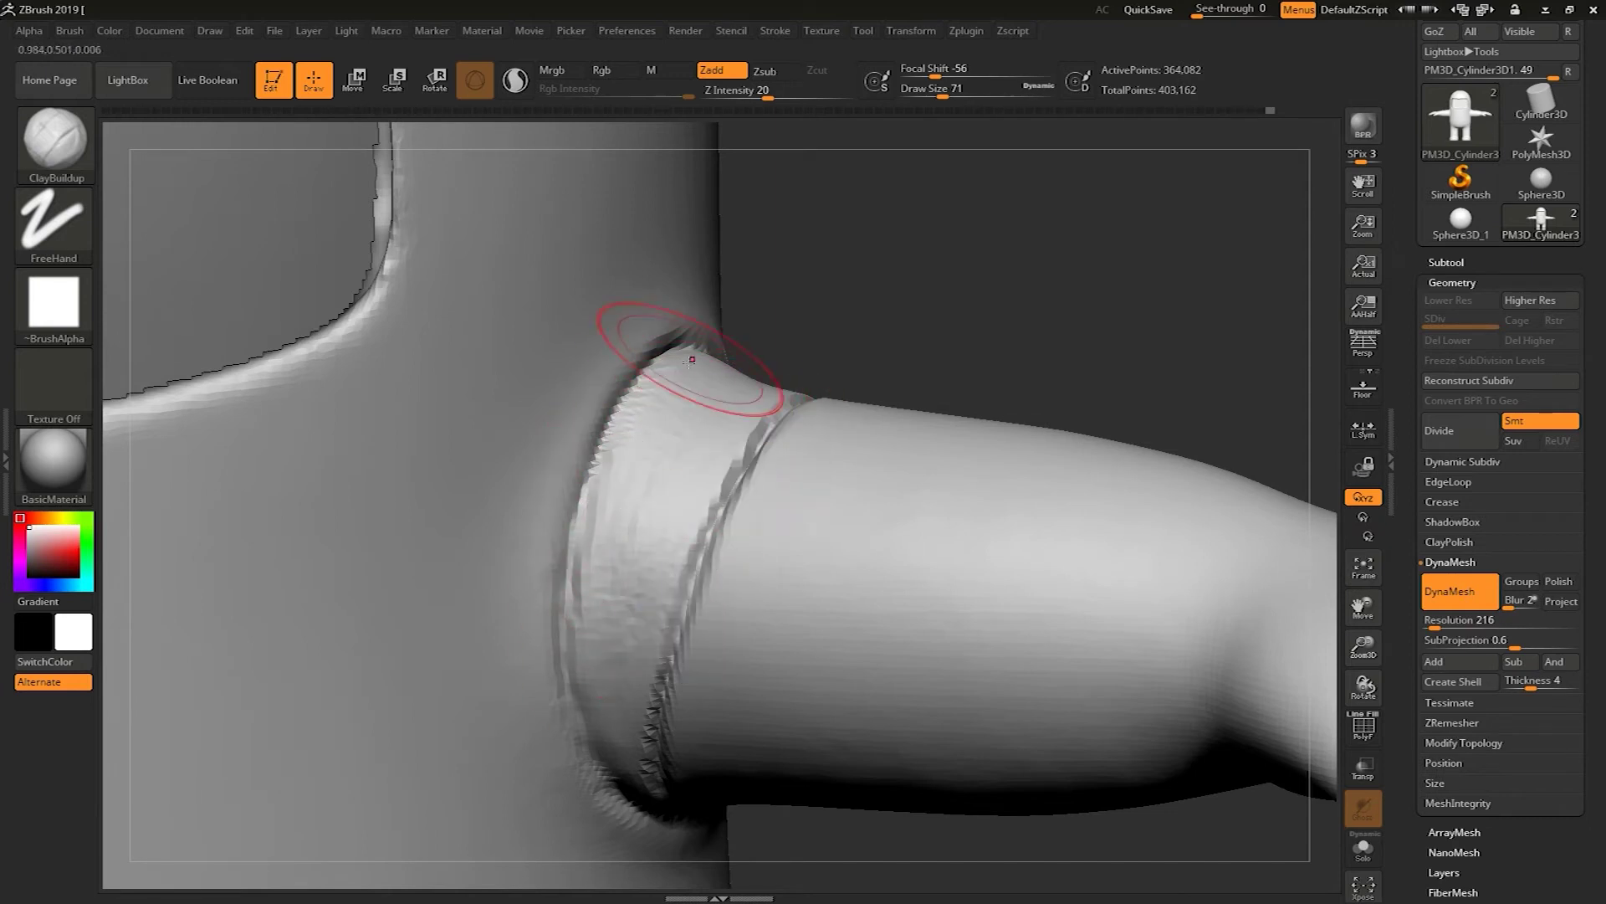
ctrl+drag(929, 216, 852, 321)
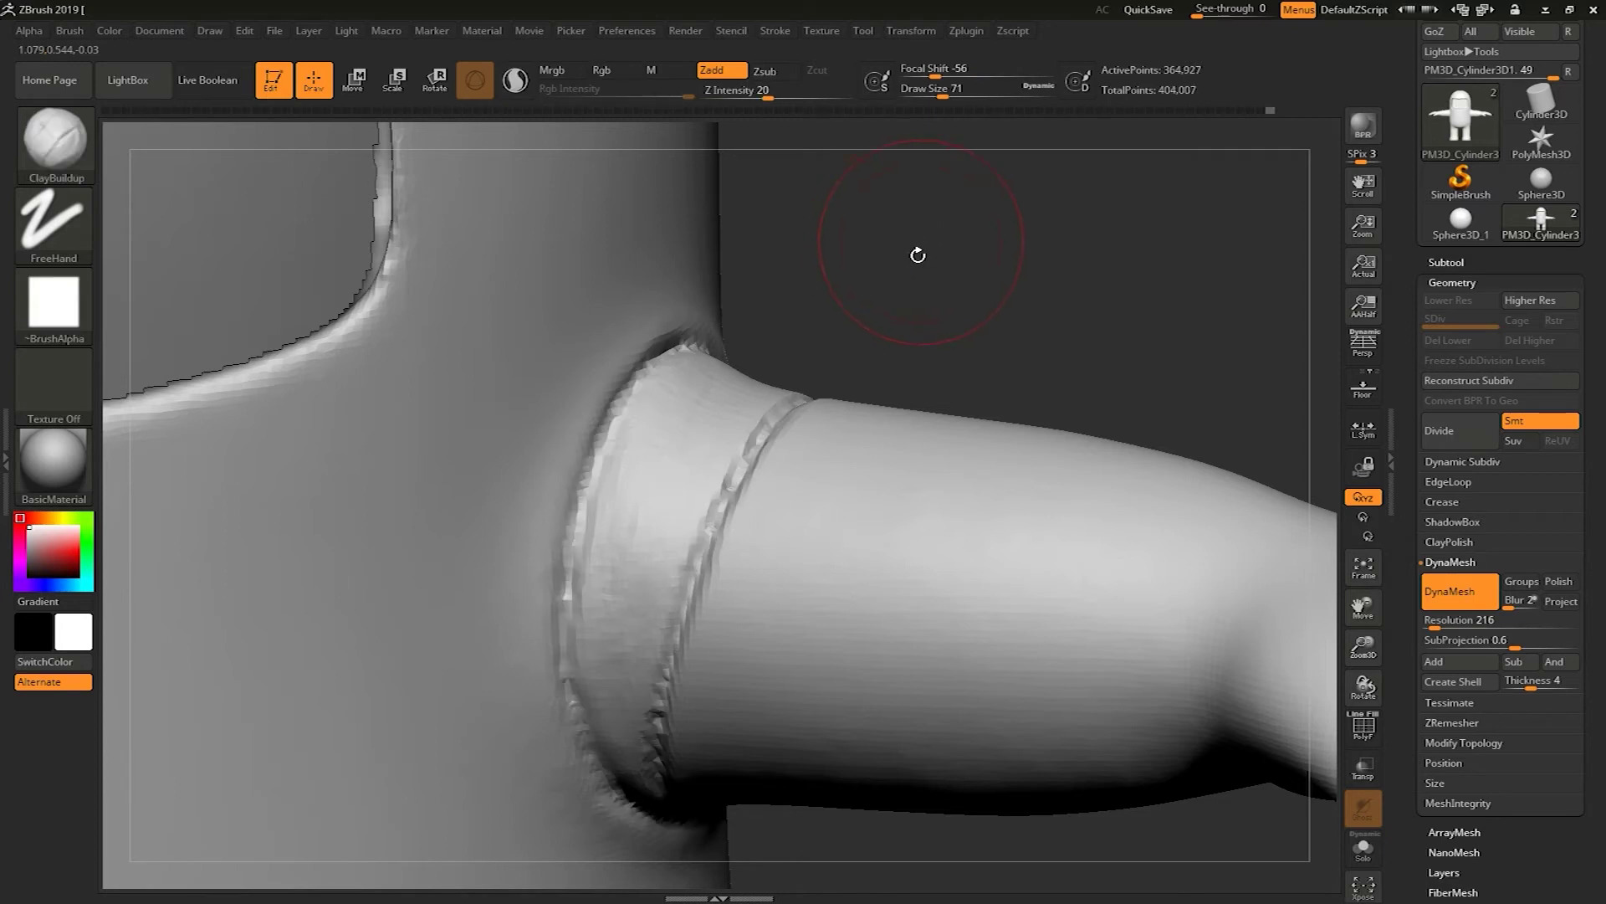
Add more ClayBuildup volume to the front and top of the shoulder band, staying between its two creases.
drag(918, 256, 705, 417)
drag(631, 582, 647, 583)
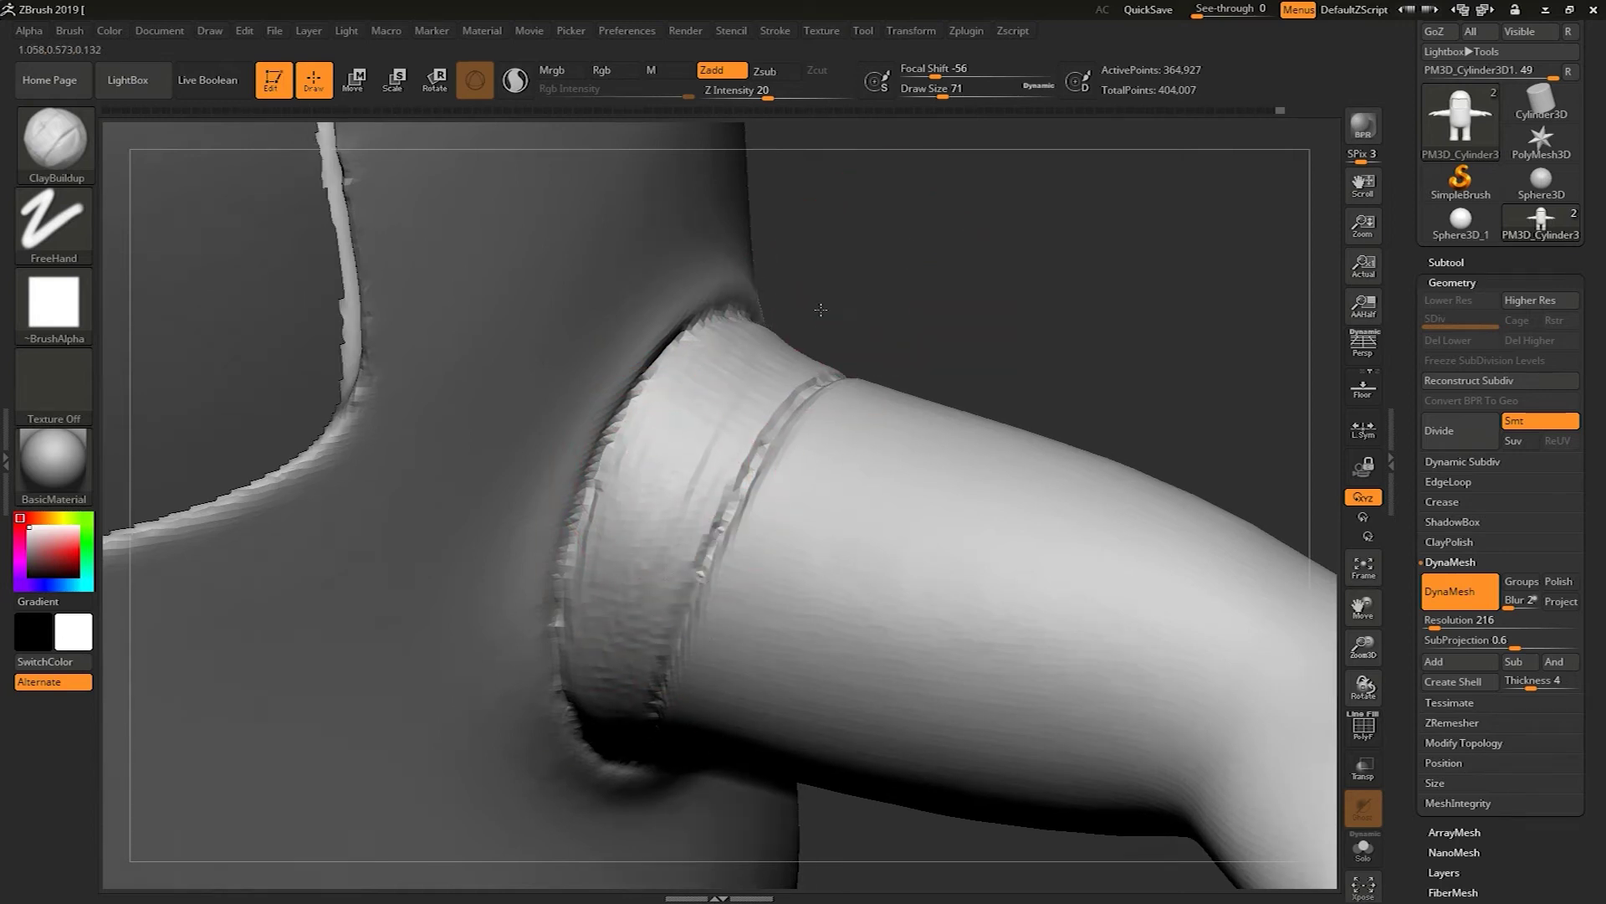
drag(907, 215, 638, 519)
click(634, 510)
drag(822, 312, 645, 586)
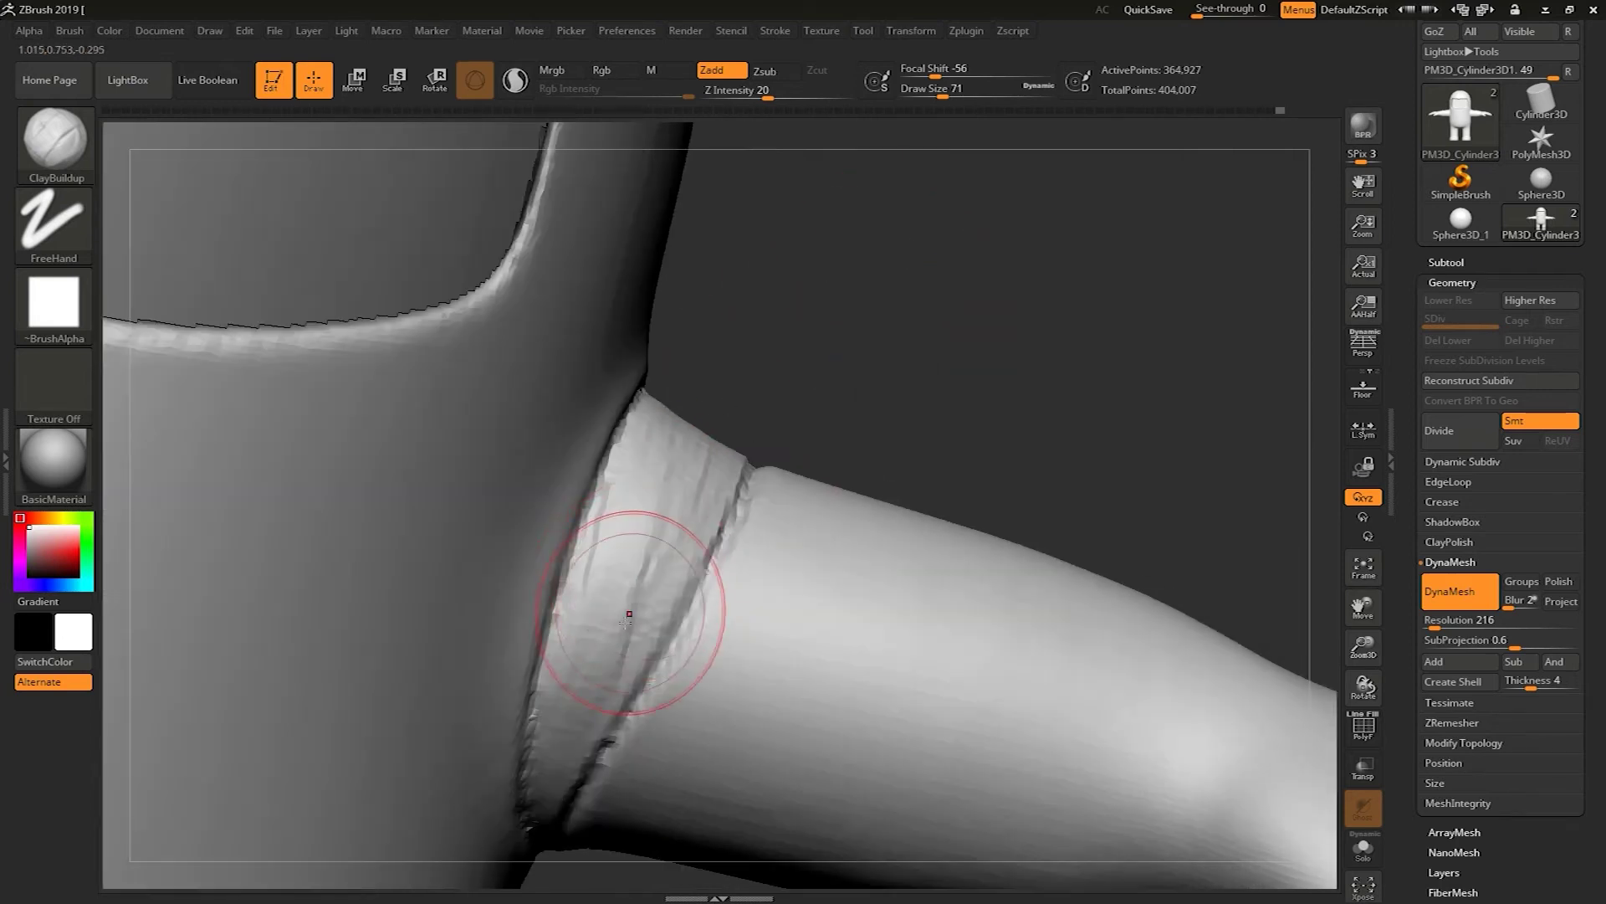
mouse_move(687, 497)
mouse_down()
mouse_move(632, 682)
mouse_move(623, 640)
mouse_up()
drag(660, 441, 577, 678)
drag(634, 480, 558, 792)
Build up clay around the remaining sides of the shoulder band so it forms a raised ring.
drag(850, 378, 736, 413)
drag(824, 376, 661, 511)
drag(871, 368, 656, 540)
drag(894, 355, 648, 536)
mouse_move(749, 402)
mouse_down()
mouse_move(606, 578)
mouse_move(897, 377)
mouse_move(929, 376)
mouse_up()
mouse_move(1161, 335)
mouse_down()
mouse_move(871, 389)
mouse_move(985, 396)
mouse_move(771, 420)
mouse_move(1017, 347)
mouse_up()
mouse_move(785, 431)
mouse_down()
mouse_move(1040, 351)
mouse_move(913, 394)
mouse_move(1017, 364)
mouse_up()
drag(712, 512, 1025, 368)
drag(790, 419, 1038, 366)
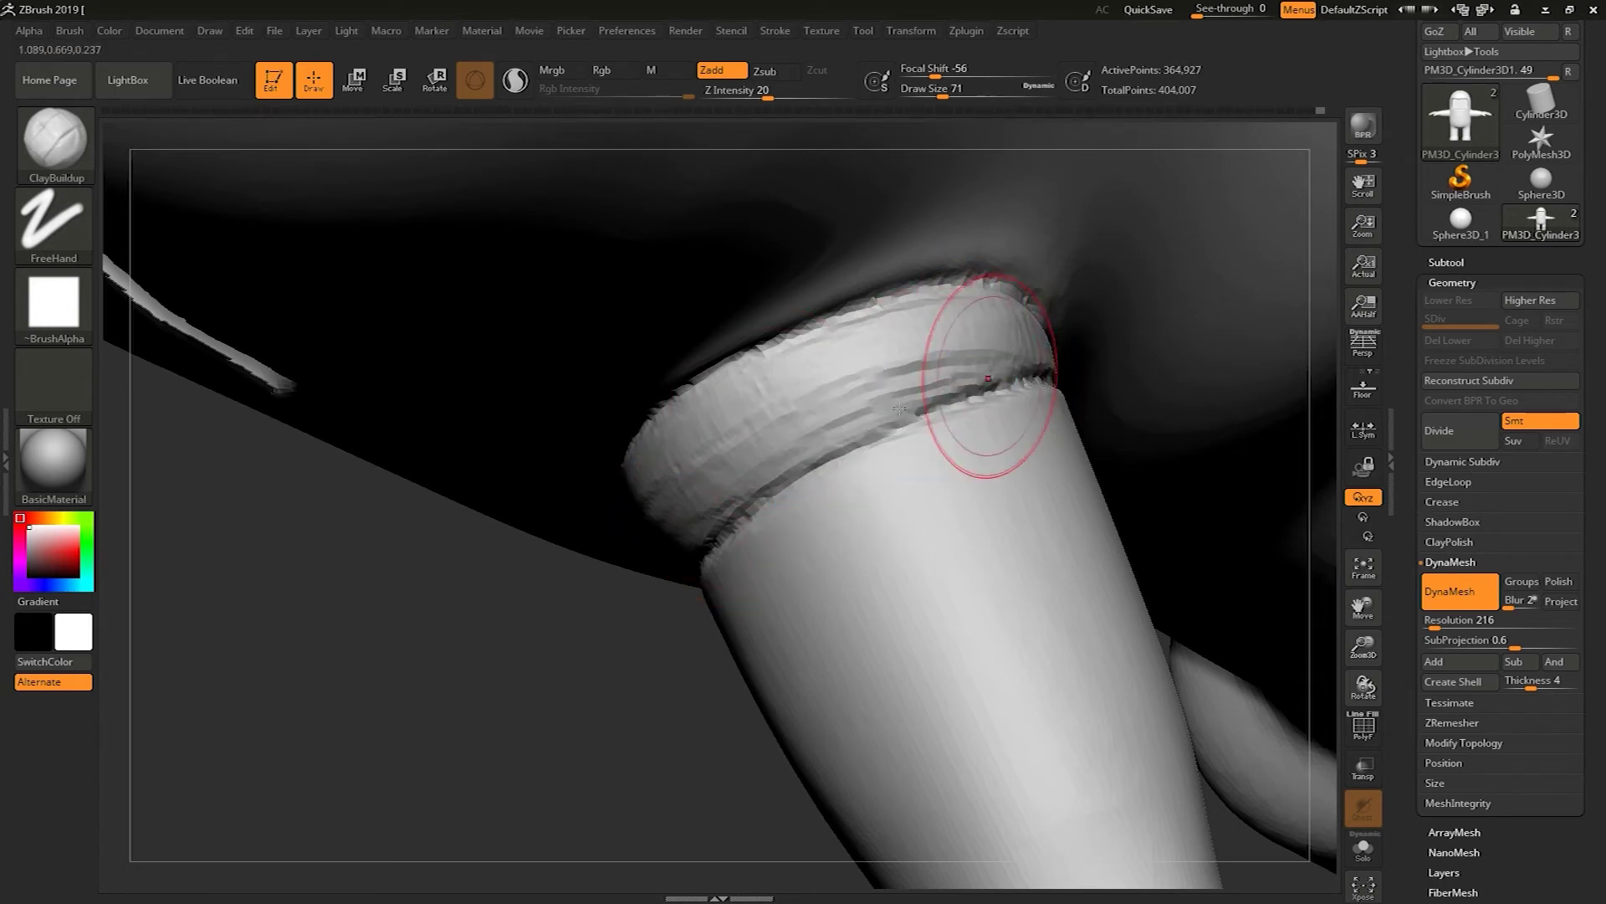
Set the draw size to 54, fill out the side of the raised band and start smoothing its clay strokes.
key(s)
drag(643, 649, 552, 707)
mouse_move(882, 373)
mouse_down()
mouse_move(1080, 336)
mouse_move(923, 395)
mouse_up()
drag(983, 342, 1087, 326)
shift+drag(950, 344, 1080, 328)
shift+drag(807, 385, 895, 362)
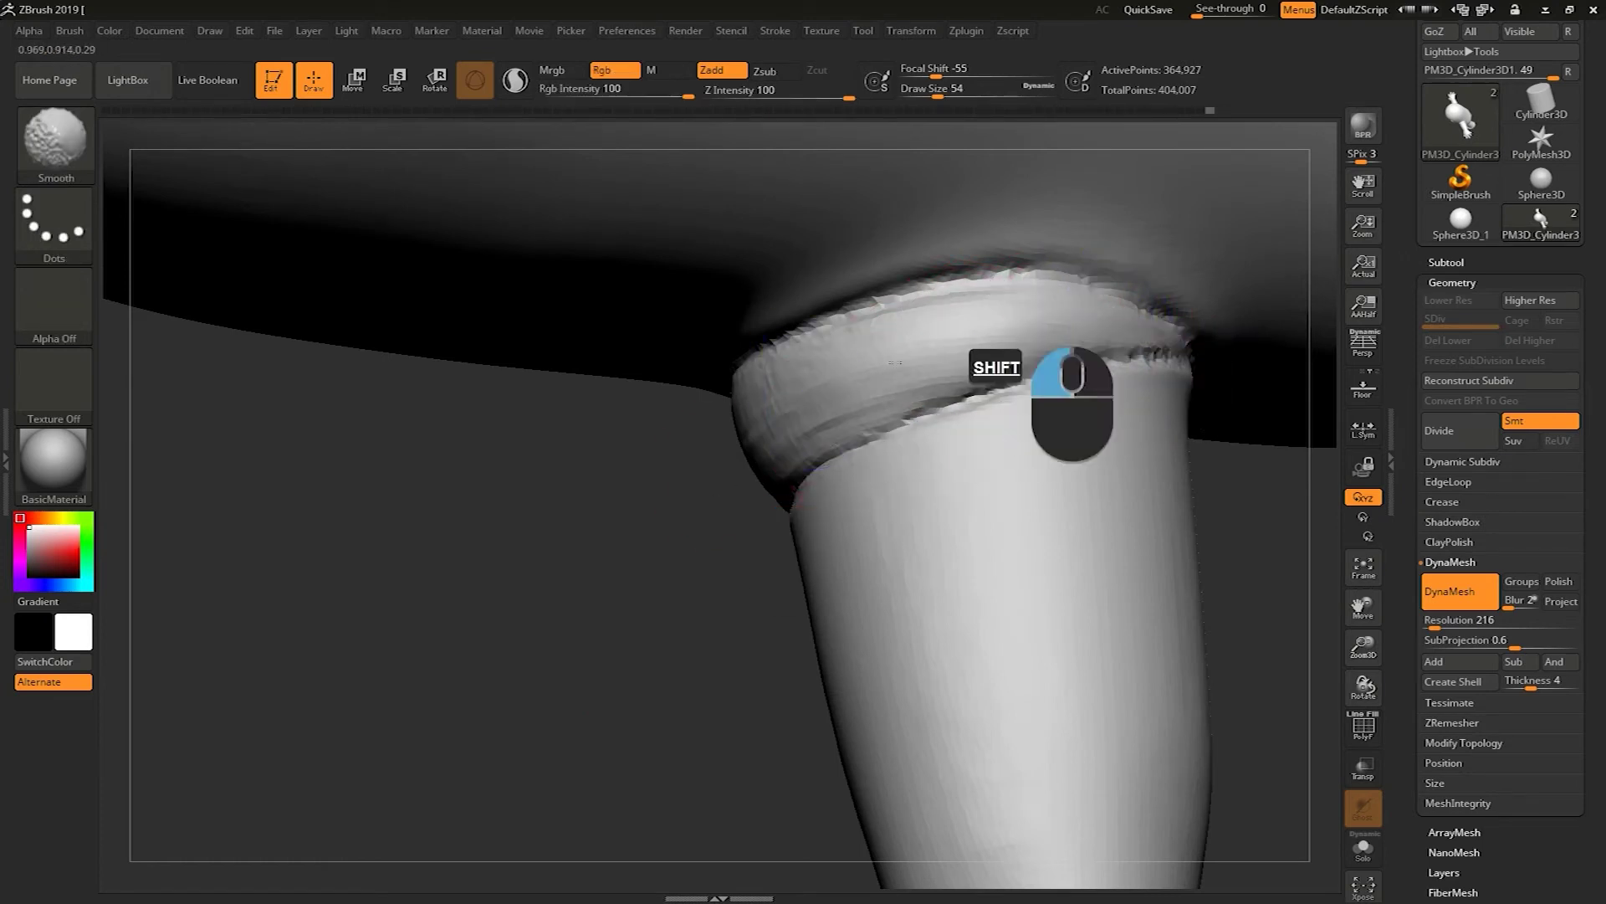
Smooth the rough clay strokes along the length of the raised band between its two creases.
shift+drag(569, 620, 877, 378)
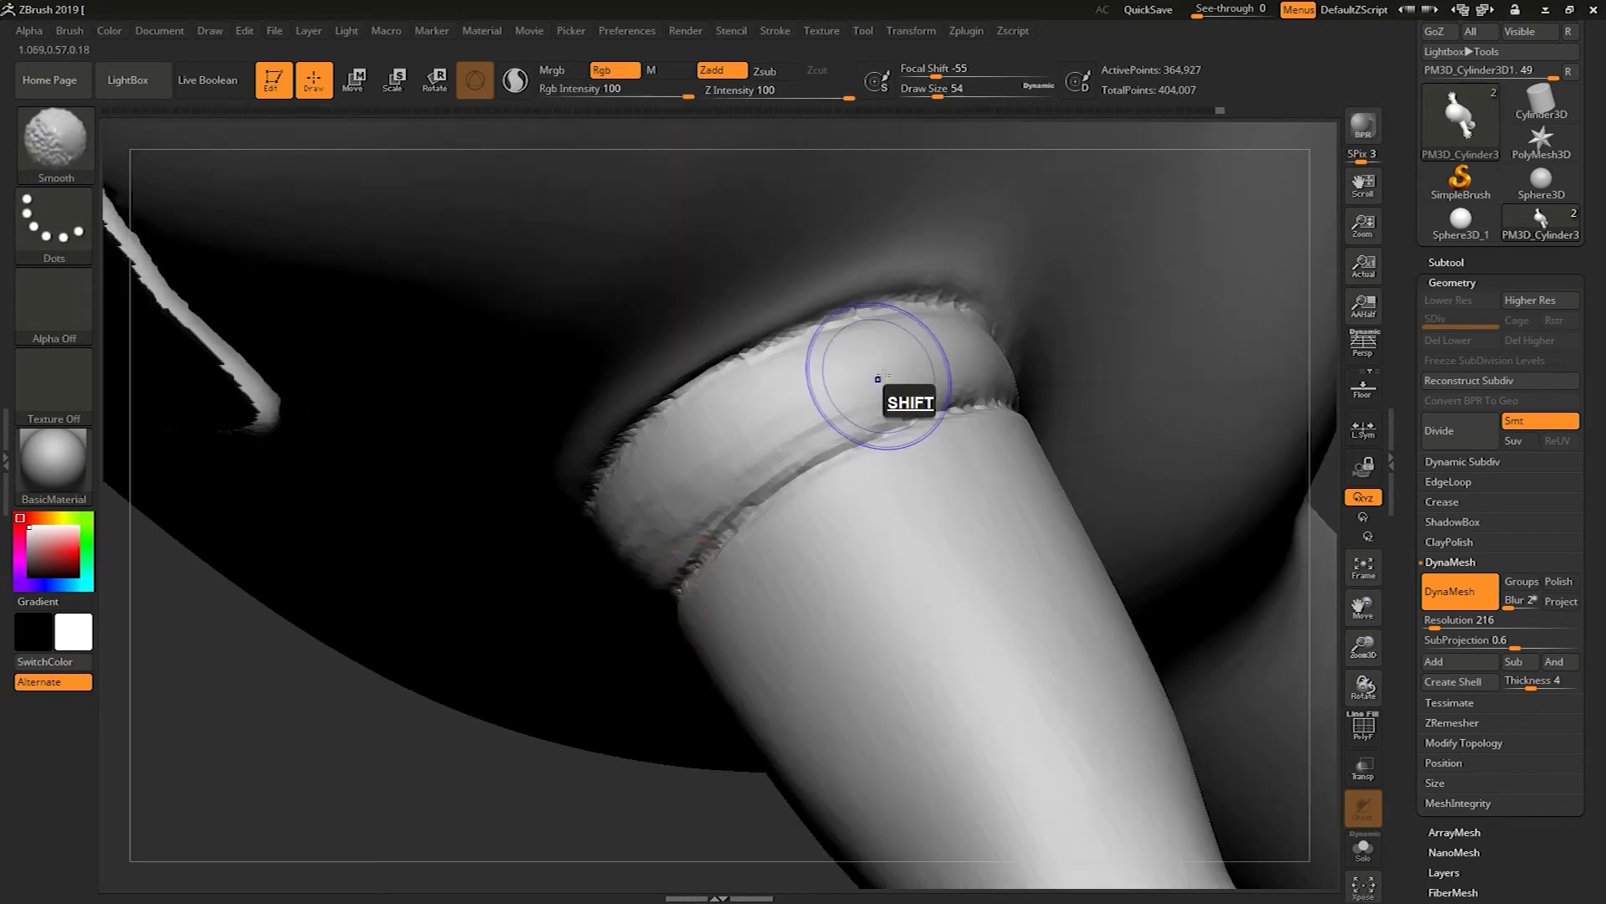
mouse_move(639, 529)
shift+mouse_down()
mouse_move(887, 389)
mouse_move(666, 542)
mouse_move(920, 378)
shift+mouse_up()
shift+drag(669, 534, 917, 394)
drag(643, 567, 841, 434)
mouse_move(656, 518)
mouse_down()
mouse_move(749, 420)
mouse_move(853, 372)
mouse_up()
mouse_move(608, 525)
mouse_down()
mouse_move(638, 497)
mouse_move(950, 377)
mouse_move(1008, 389)
mouse_move(933, 372)
mouse_up()
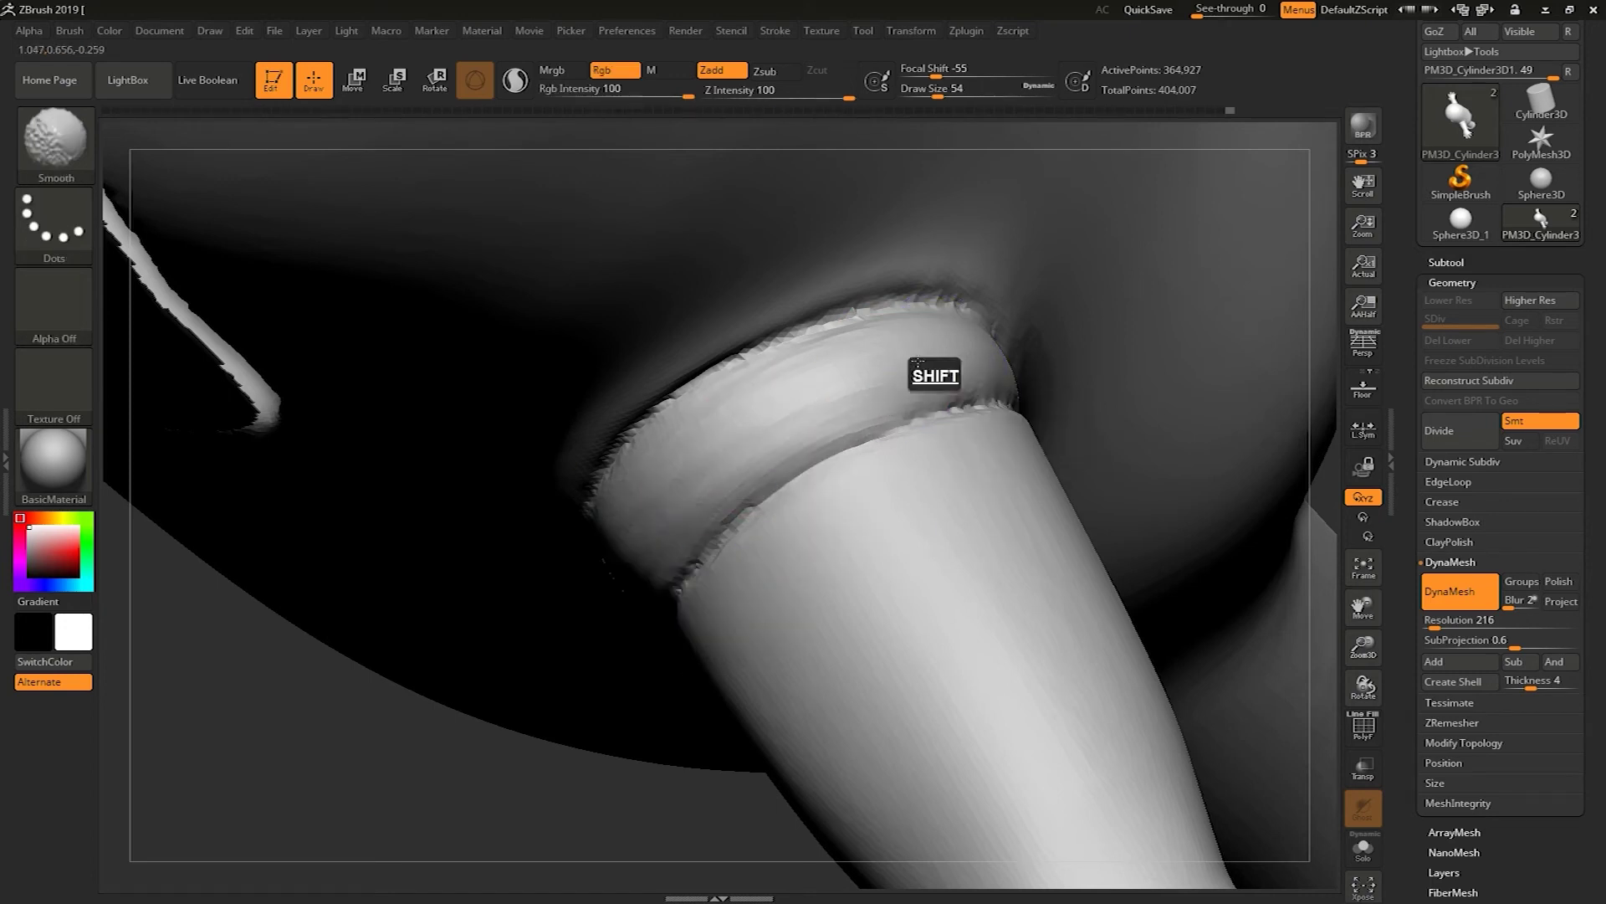
Smooth the rest of the raised band and its outer edge into a rounded roll around the arm.
drag(1328, 502, 1280, 454)
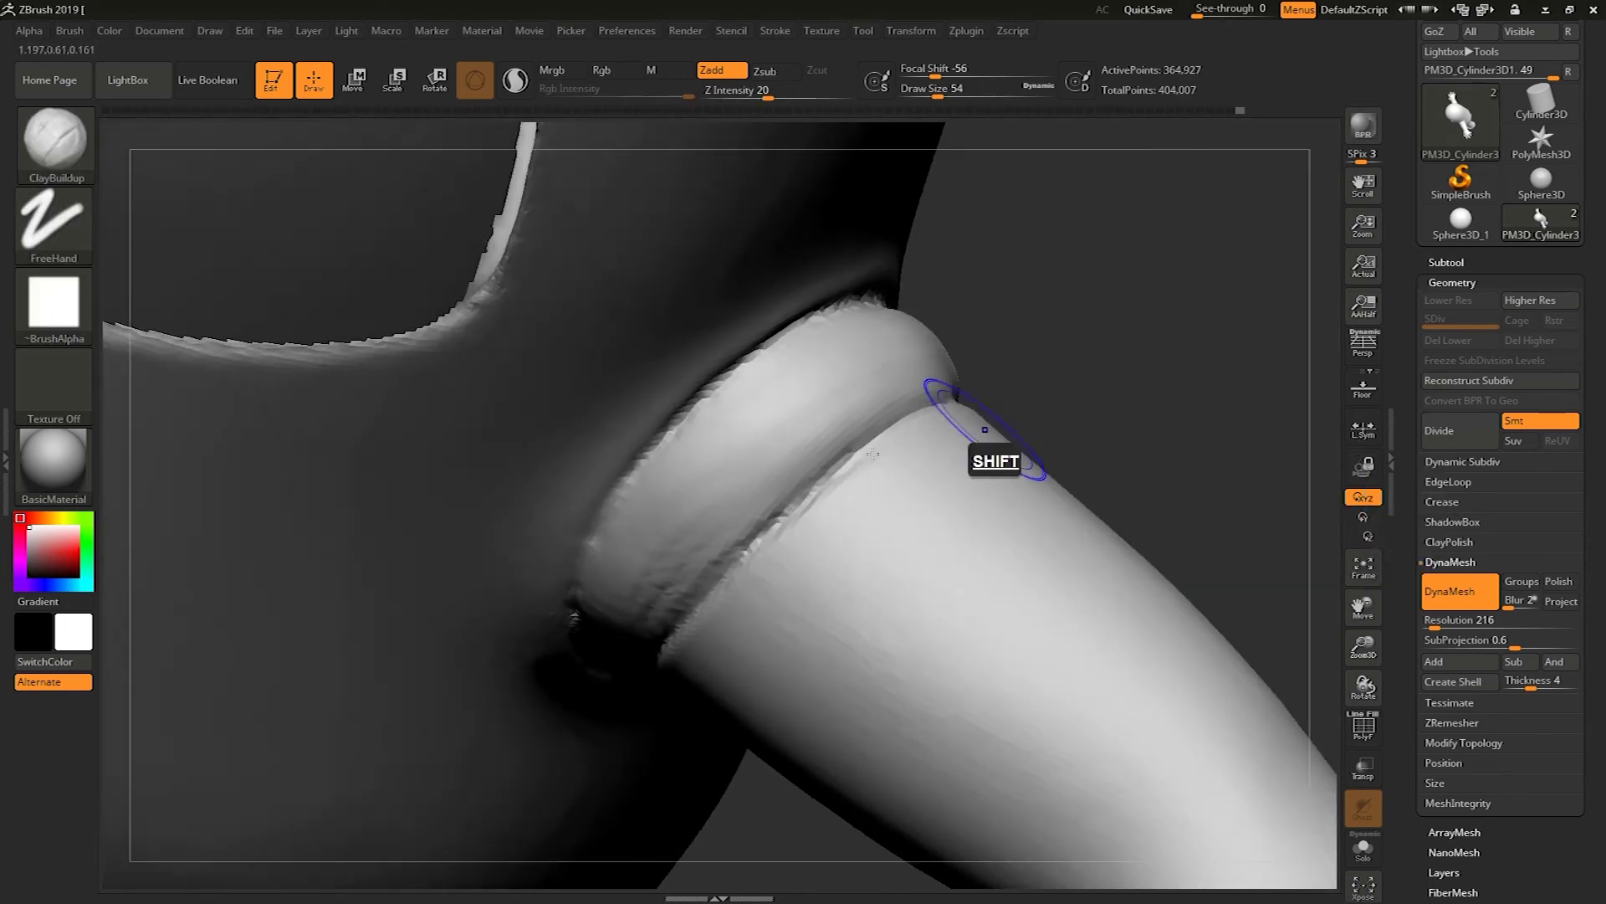
shift+drag(928, 406, 619, 644)
shift+drag(827, 421, 639, 595)
shift+drag(683, 527, 682, 492)
mouse_move(1070, 344)
mouse_down()
mouse_move(988, 356)
mouse_move(1009, 374)
mouse_move(818, 388)
mouse_move(569, 609)
mouse_up()
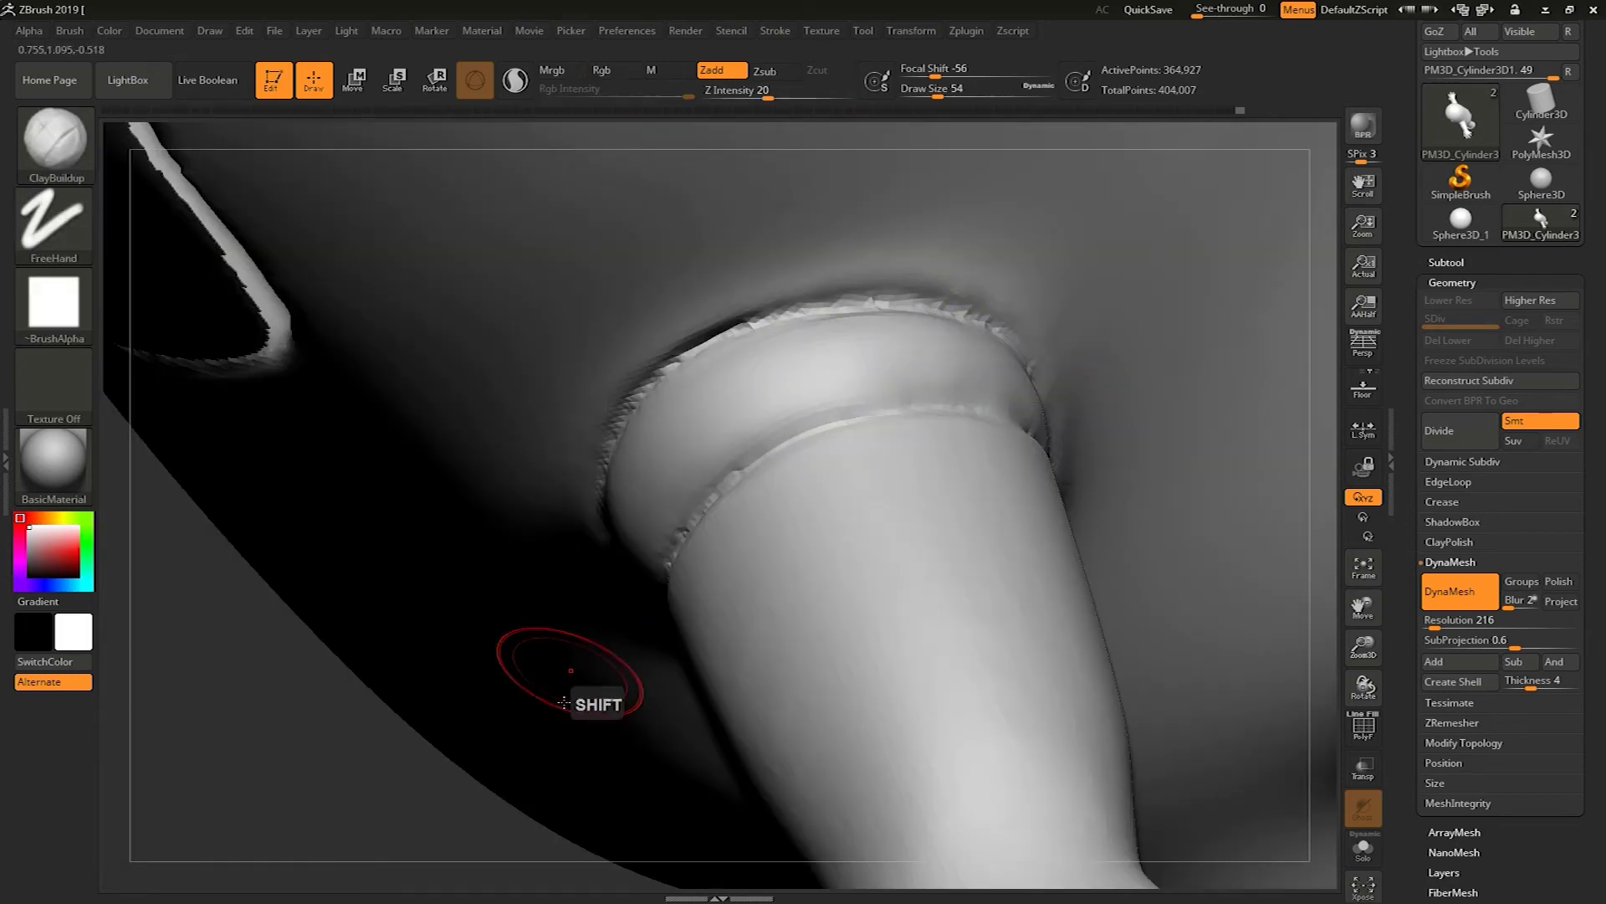
drag(372, 782, 410, 711)
shift+drag(1051, 279, 1064, 344)
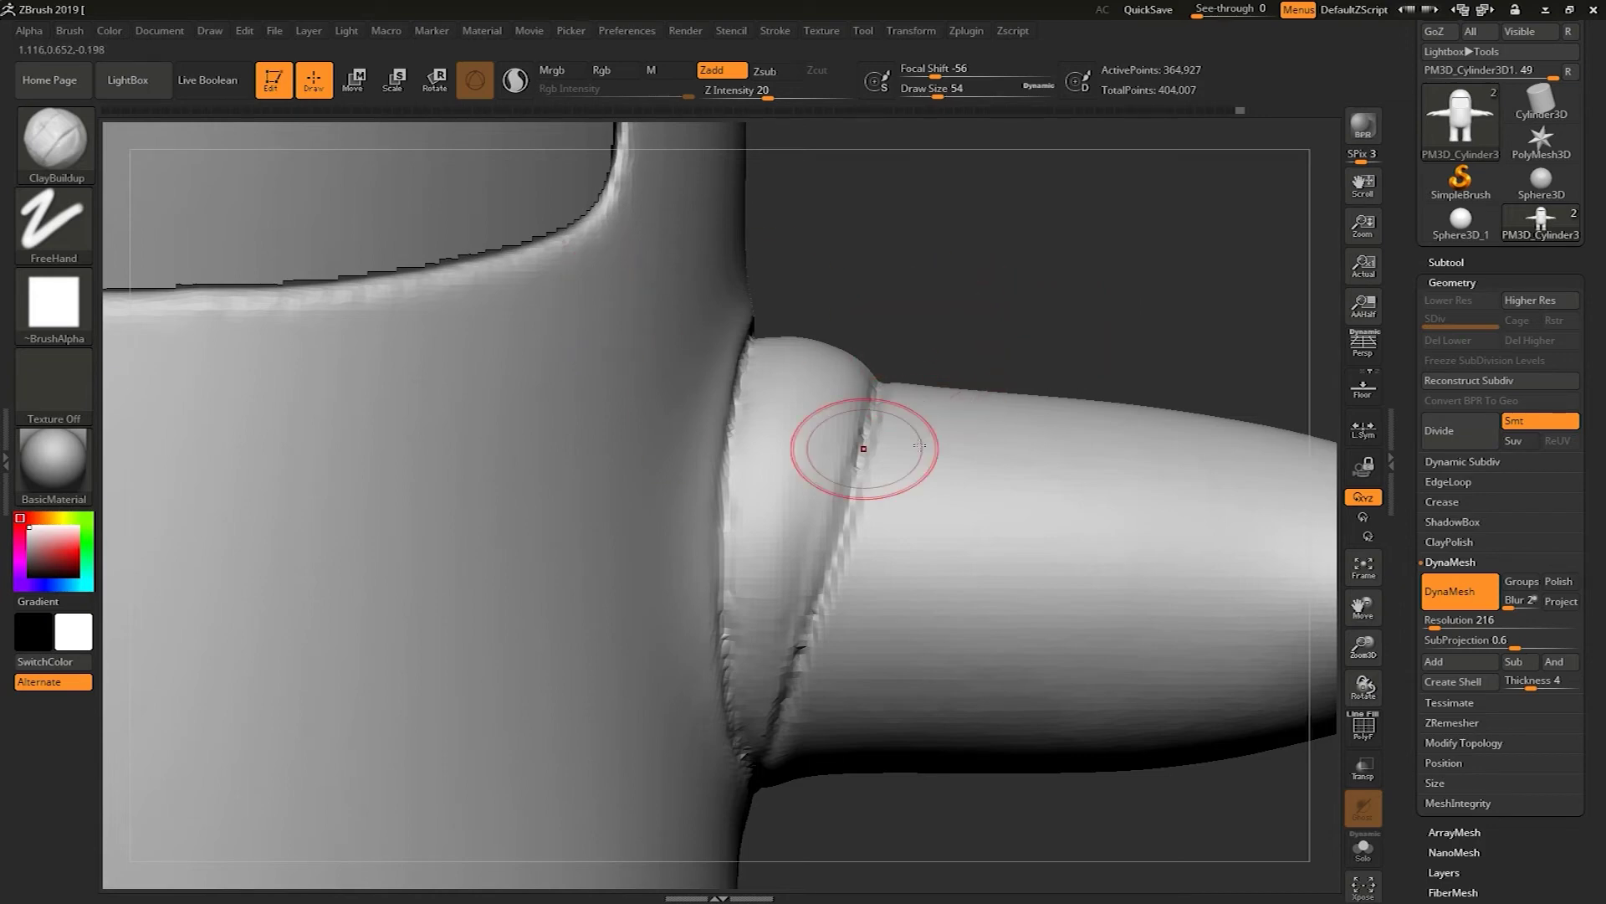
Recut the crease between the raised band and the arm with DamStandard at draw size 18.
key(b)
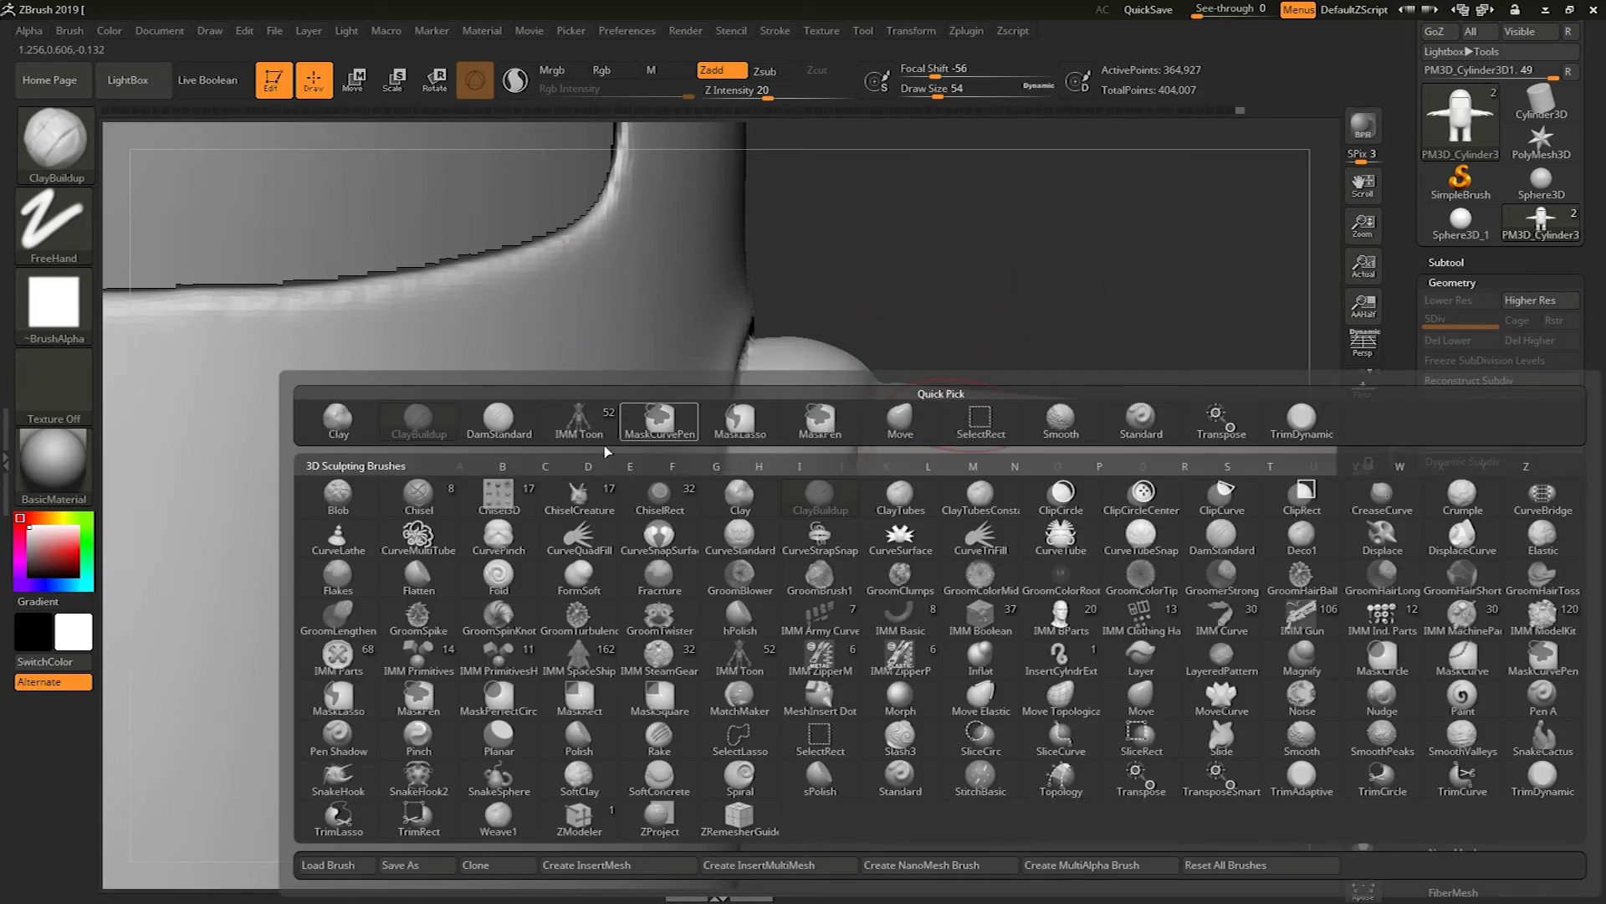
click(499, 418)
key(s)
drag(901, 321, 972, 327)
mouse_move(719, 593)
mouse_down()
mouse_move(709, 658)
mouse_move(740, 501)
mouse_move(733, 573)
mouse_move(765, 465)
mouse_move(790, 443)
mouse_up()
drag(919, 333, 877, 393)
mouse_move(770, 495)
mouse_down()
mouse_move(798, 436)
mouse_move(870, 364)
mouse_up()
Continue recutting the outer crease of the raised band around the far side of the arm.
mouse_move(975, 325)
right_down()
mouse_move(1128, 361)
mouse_move(861, 384)
right_up()
drag(937, 339, 1015, 283)
mouse_move(937, 326)
mouse_down()
mouse_move(918, 342)
mouse_move(1026, 276)
mouse_up()
drag(877, 362, 1041, 280)
right_drag(1250, 332, 991, 316)
drag(927, 310, 1014, 290)
drag(872, 320, 1088, 267)
mouse_move(926, 321)
mouse_down()
mouse_move(1084, 273)
mouse_move(1143, 274)
mouse_move(948, 297)
mouse_up()
Deepen the crease where the raised band meets the torso, working from the front around the shoulder.
mouse_move(757, 428)
mouse_down()
mouse_move(651, 513)
mouse_move(670, 505)
mouse_up()
drag(1126, 284, 1143, 284)
mouse_move(650, 477)
mouse_down()
mouse_move(799, 451)
mouse_move(824, 377)
mouse_move(832, 454)
mouse_up()
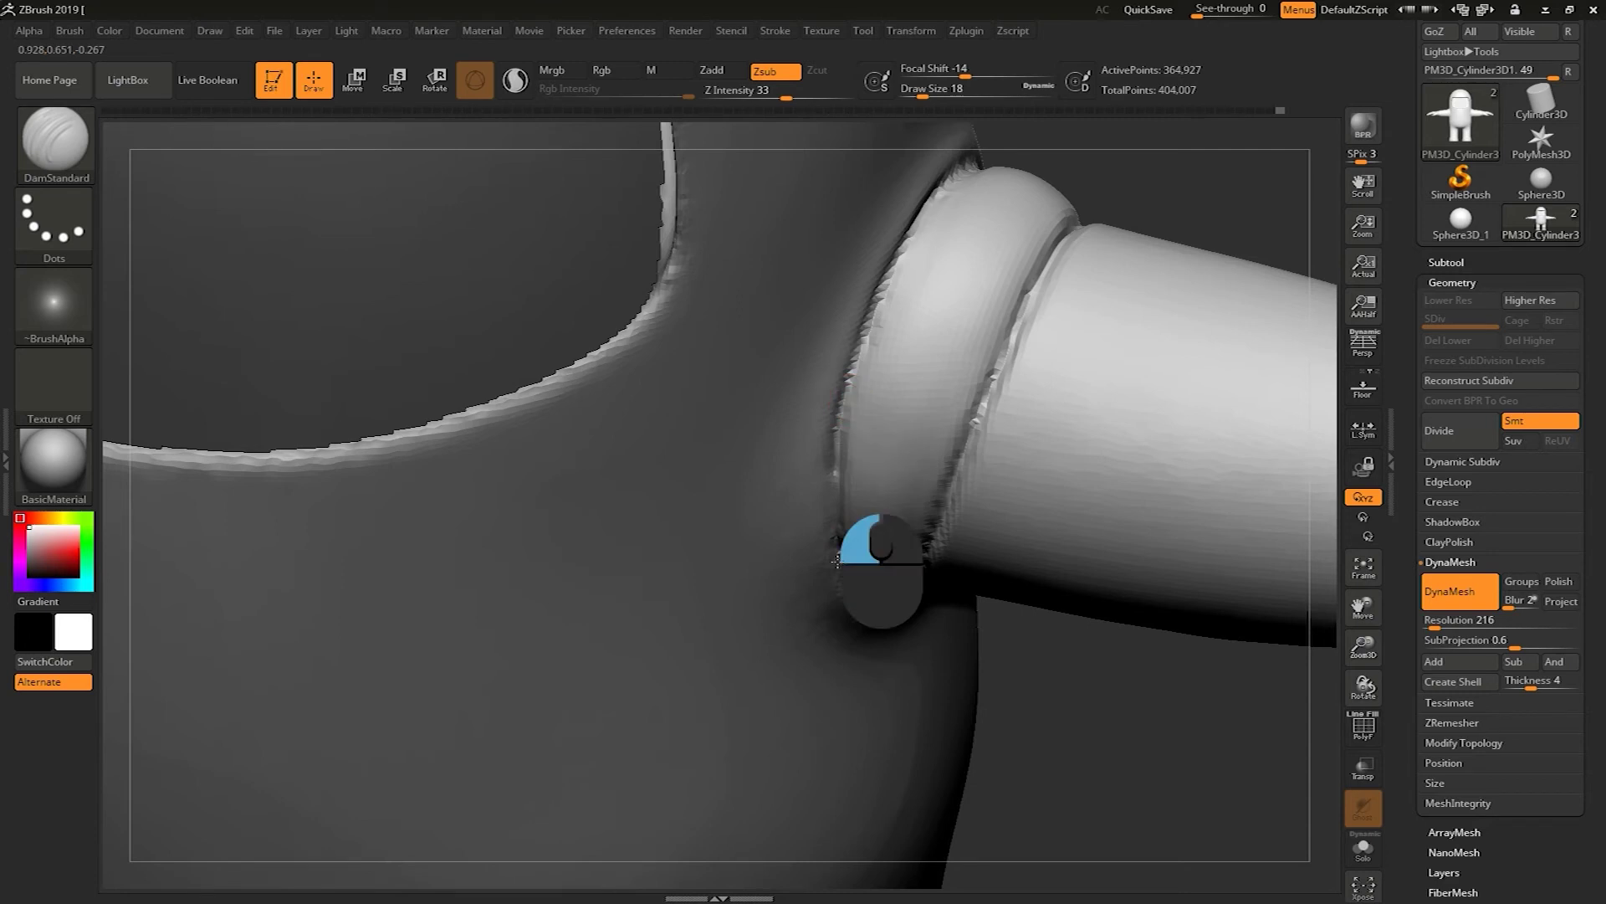
mouse_move(1222, 180)
mouse_down()
mouse_move(1276, 176)
mouse_move(1115, 243)
mouse_move(878, 303)
mouse_up()
drag(584, 371, 652, 334)
mouse_move(584, 372)
mouse_down()
mouse_move(687, 327)
mouse_move(753, 322)
mouse_up()
drag(659, 338, 759, 323)
drag(1287, 278, 945, 335)
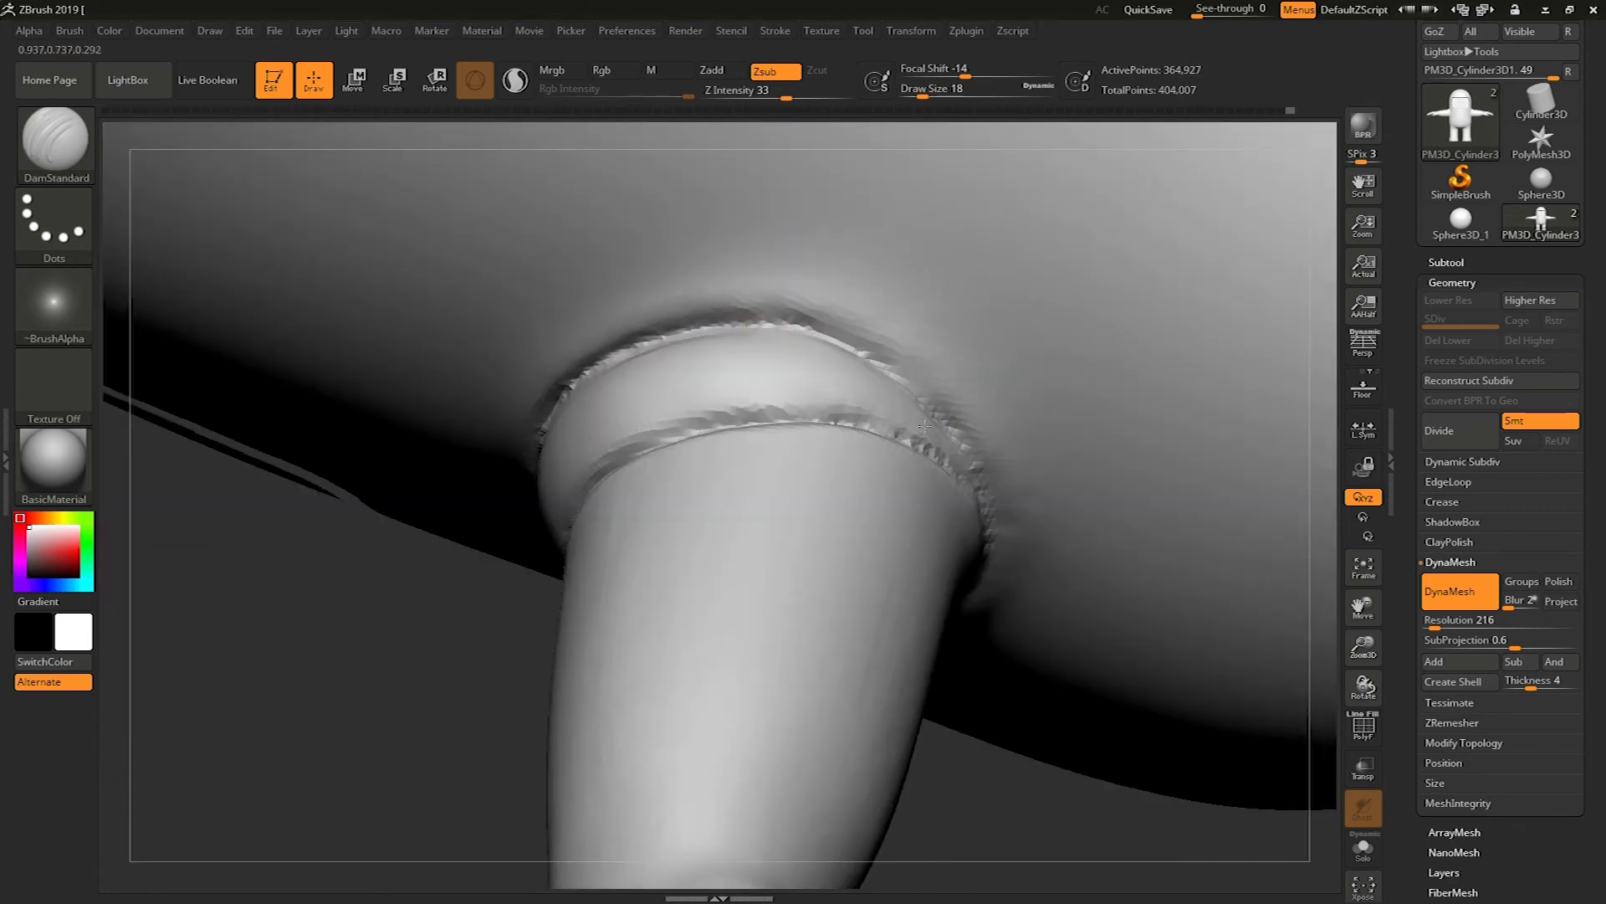
Carve a diagonal fold from the armpit up across the upper arm, and sharpen the lower end of the band's crease.
mouse_move(487, 590)
mouse_down()
mouse_move(538, 609)
mouse_move(615, 554)
mouse_move(968, 725)
mouse_move(865, 736)
mouse_up()
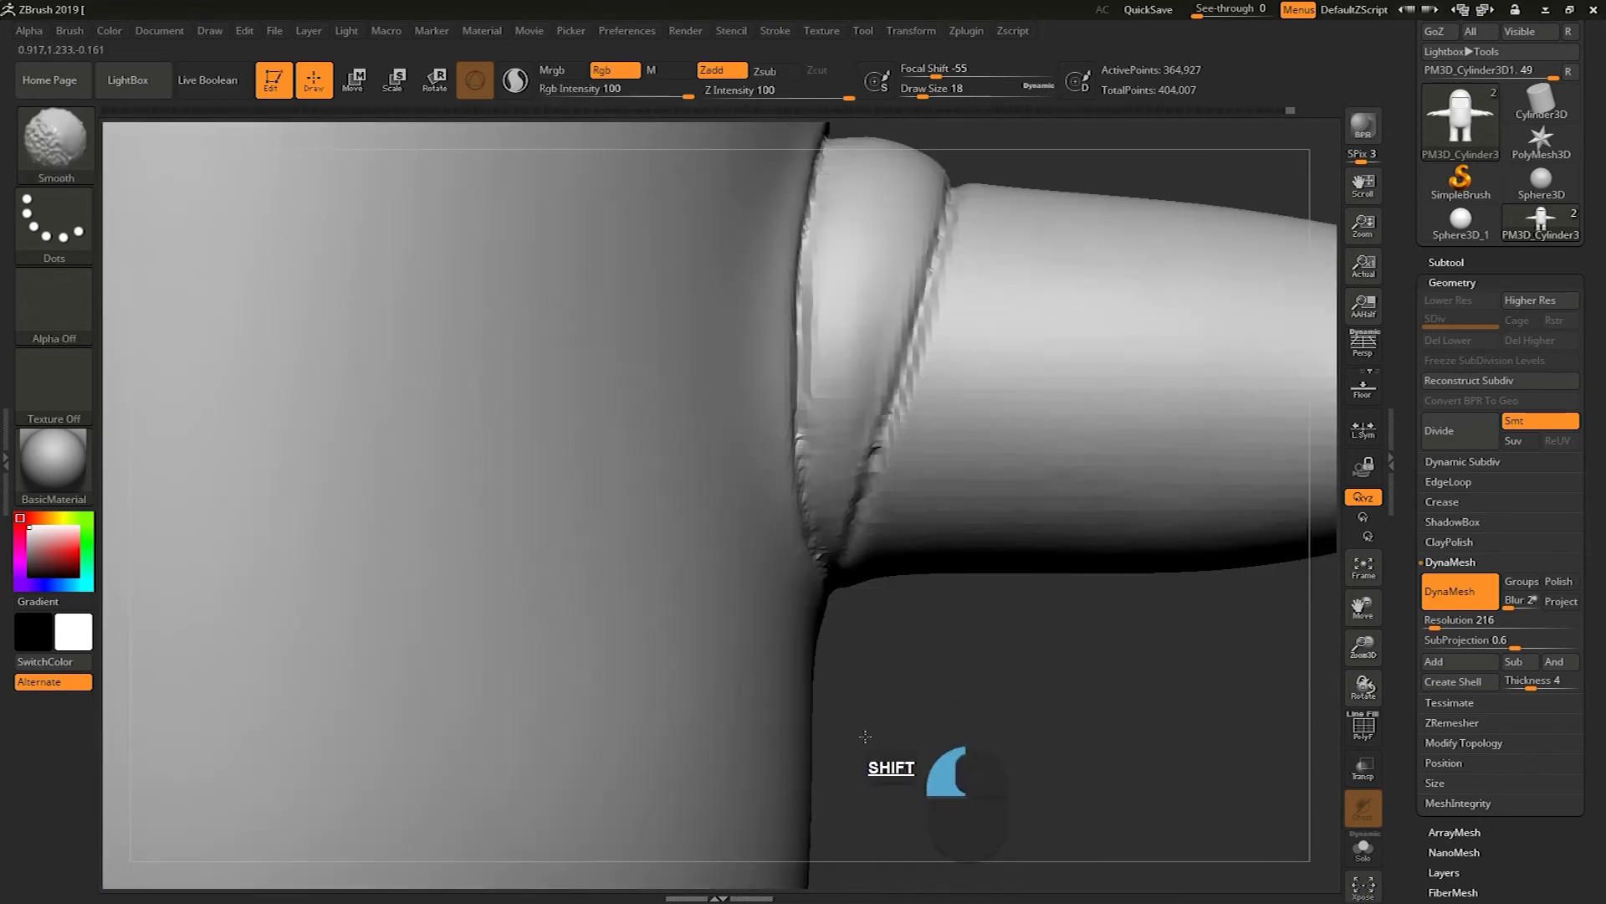
alt+drag(1068, 698, 907, 714)
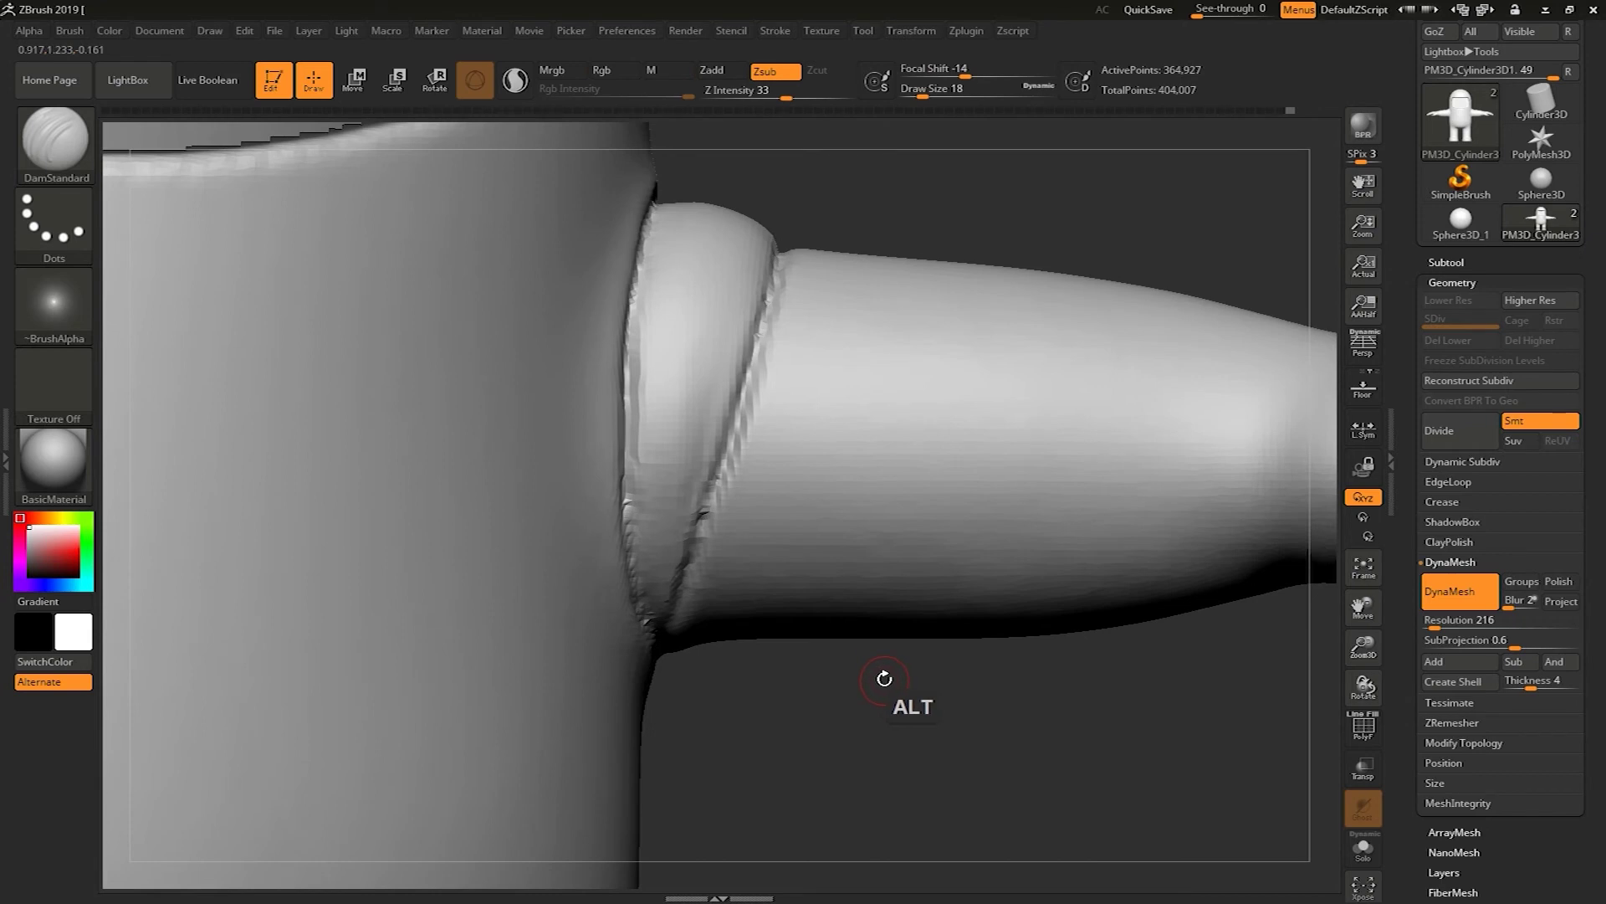
drag(807, 701, 692, 550)
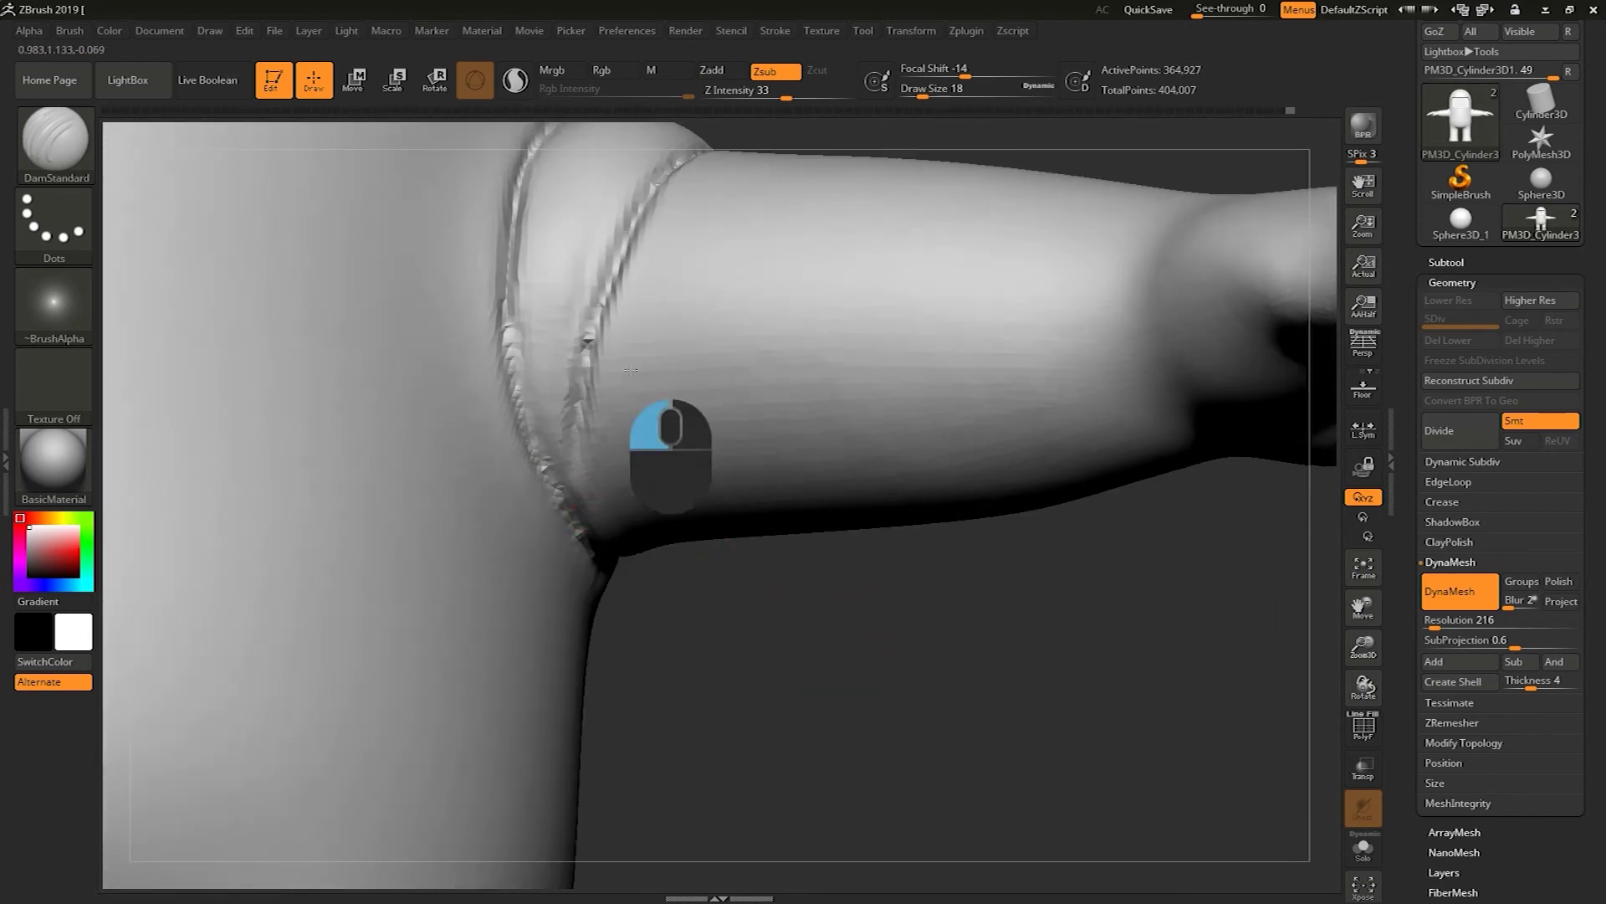
drag(592, 515, 680, 305)
key(ctrl+z)
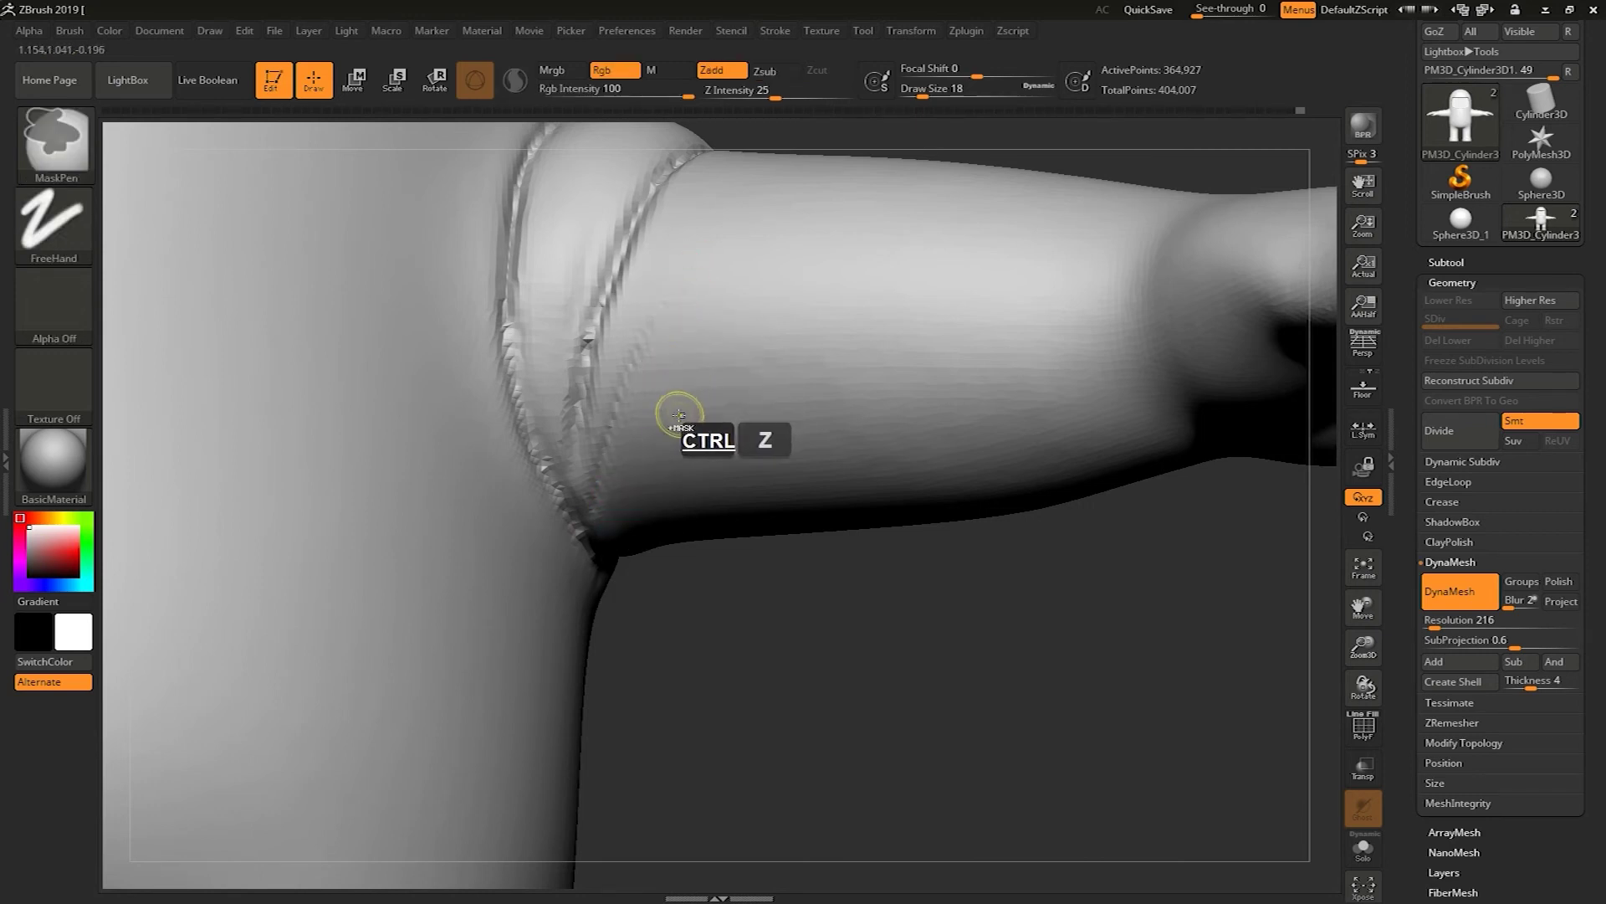
drag(589, 512, 698, 298)
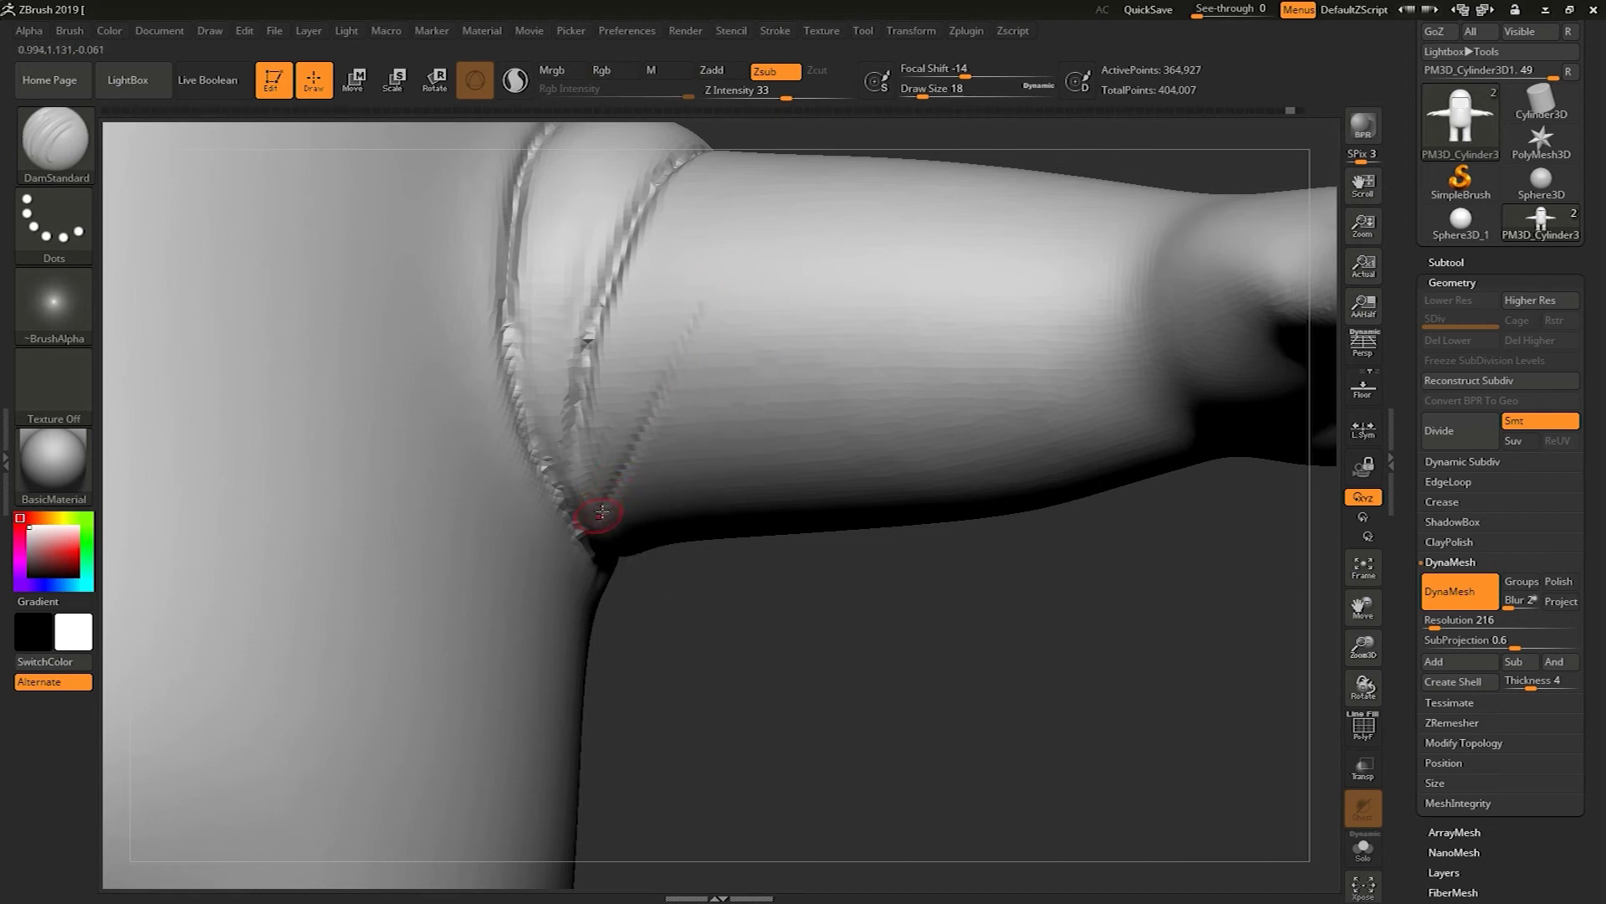
mouse_move(678, 361)
mouse_down()
mouse_move(732, 241)
mouse_move(616, 509)
mouse_up()
drag(652, 415, 725, 267)
drag(678, 368, 737, 241)
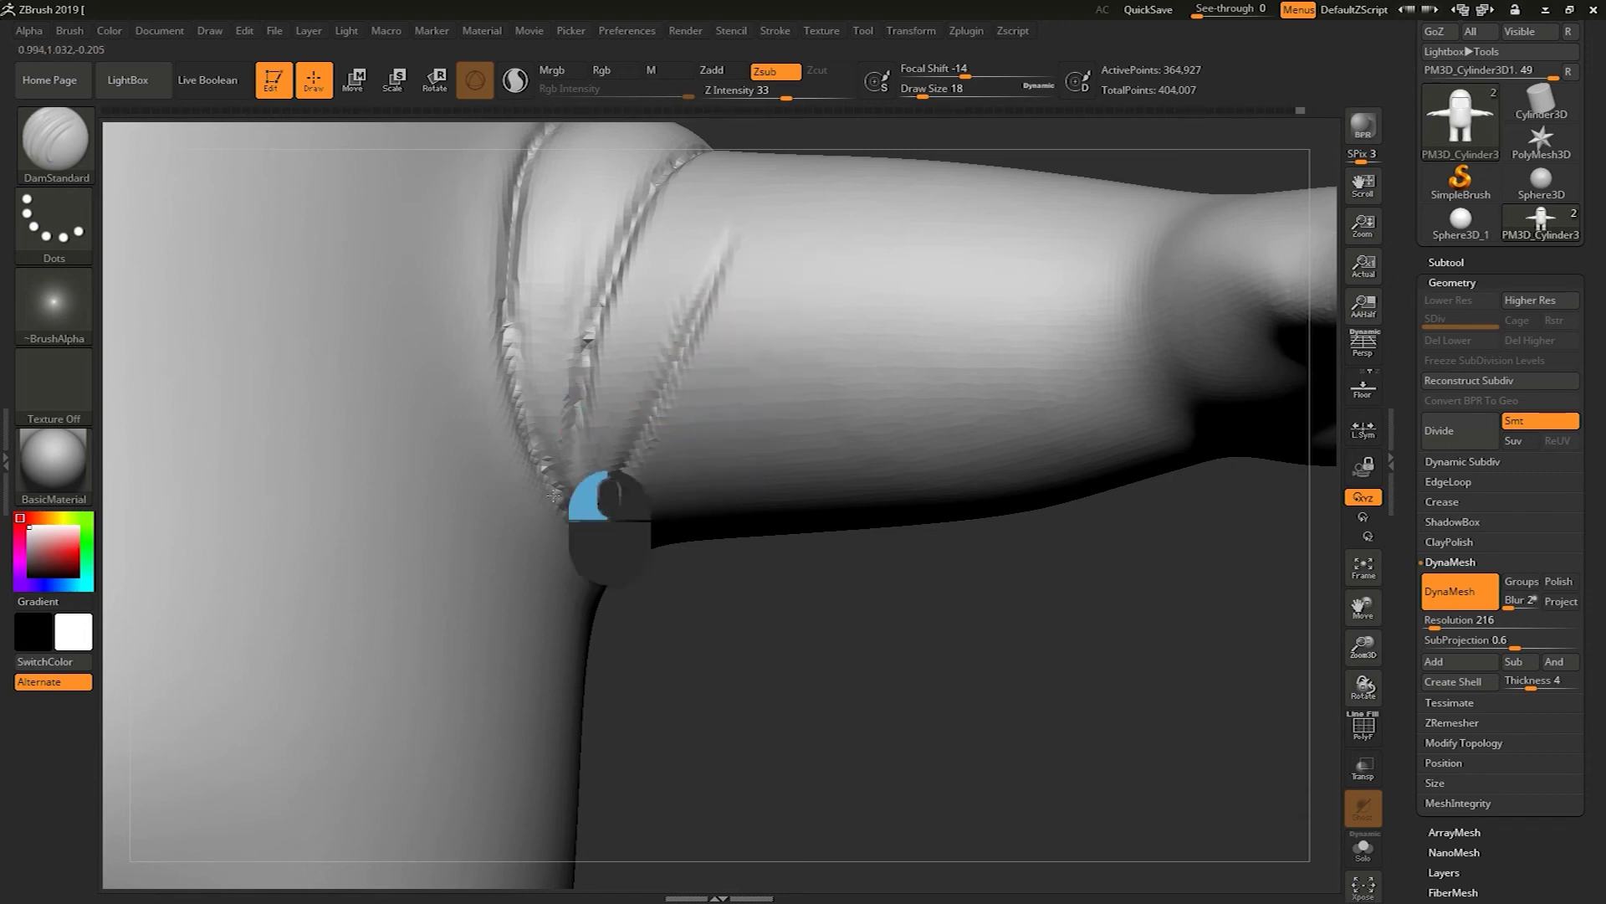
drag(568, 488, 588, 333)
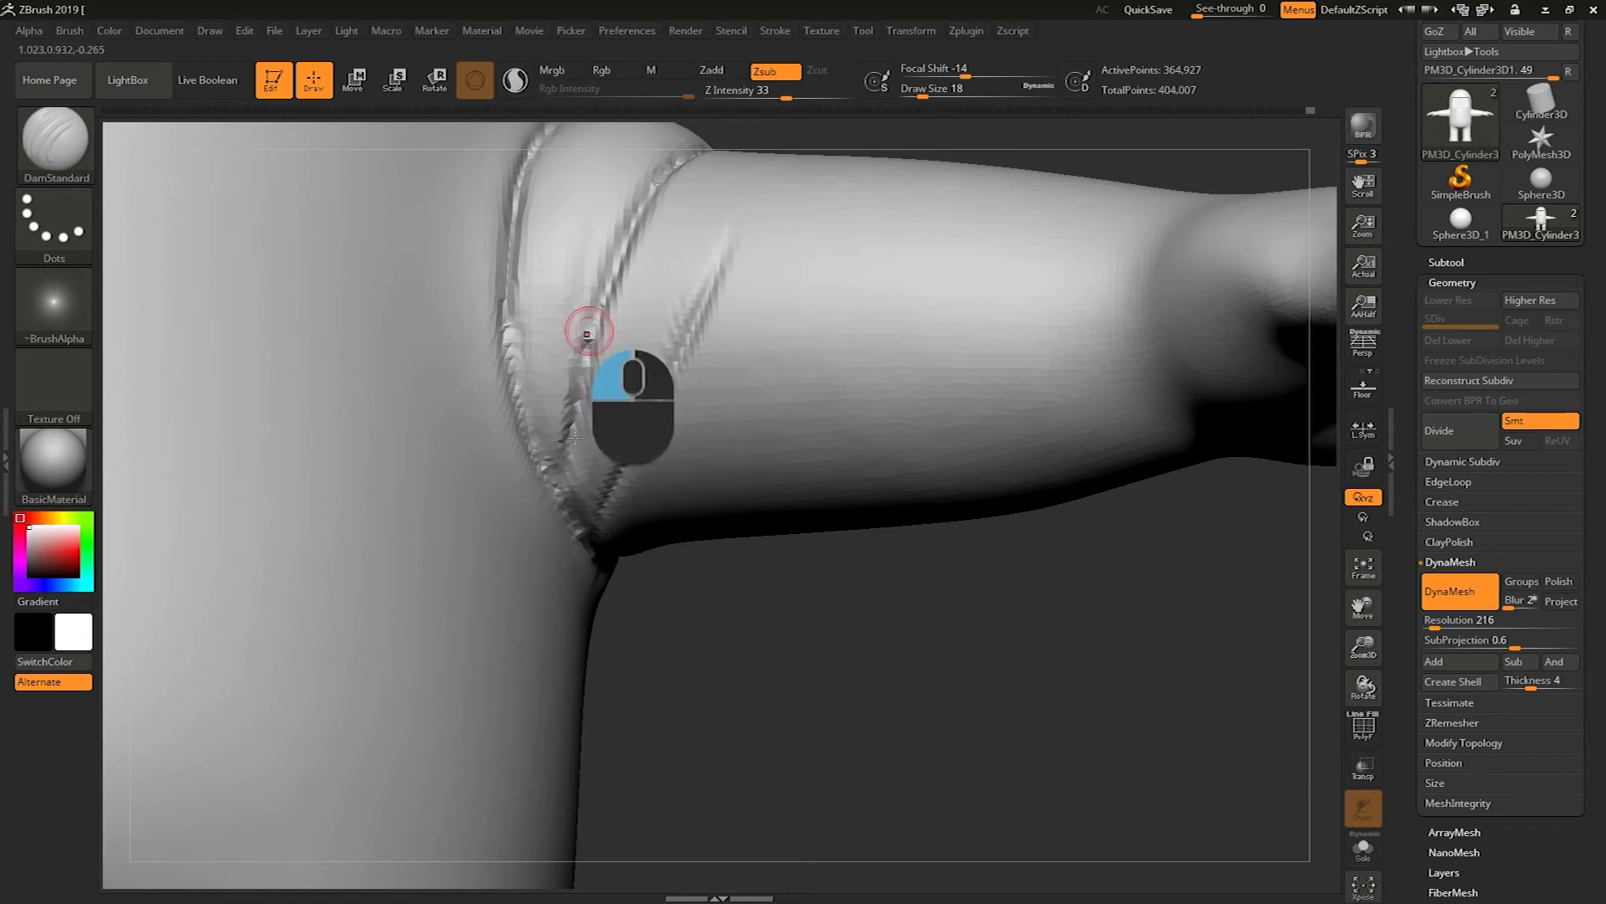
Extend the diagonal fold from the middle of the upper arm toward its upper side.
drag(723, 627, 720, 428)
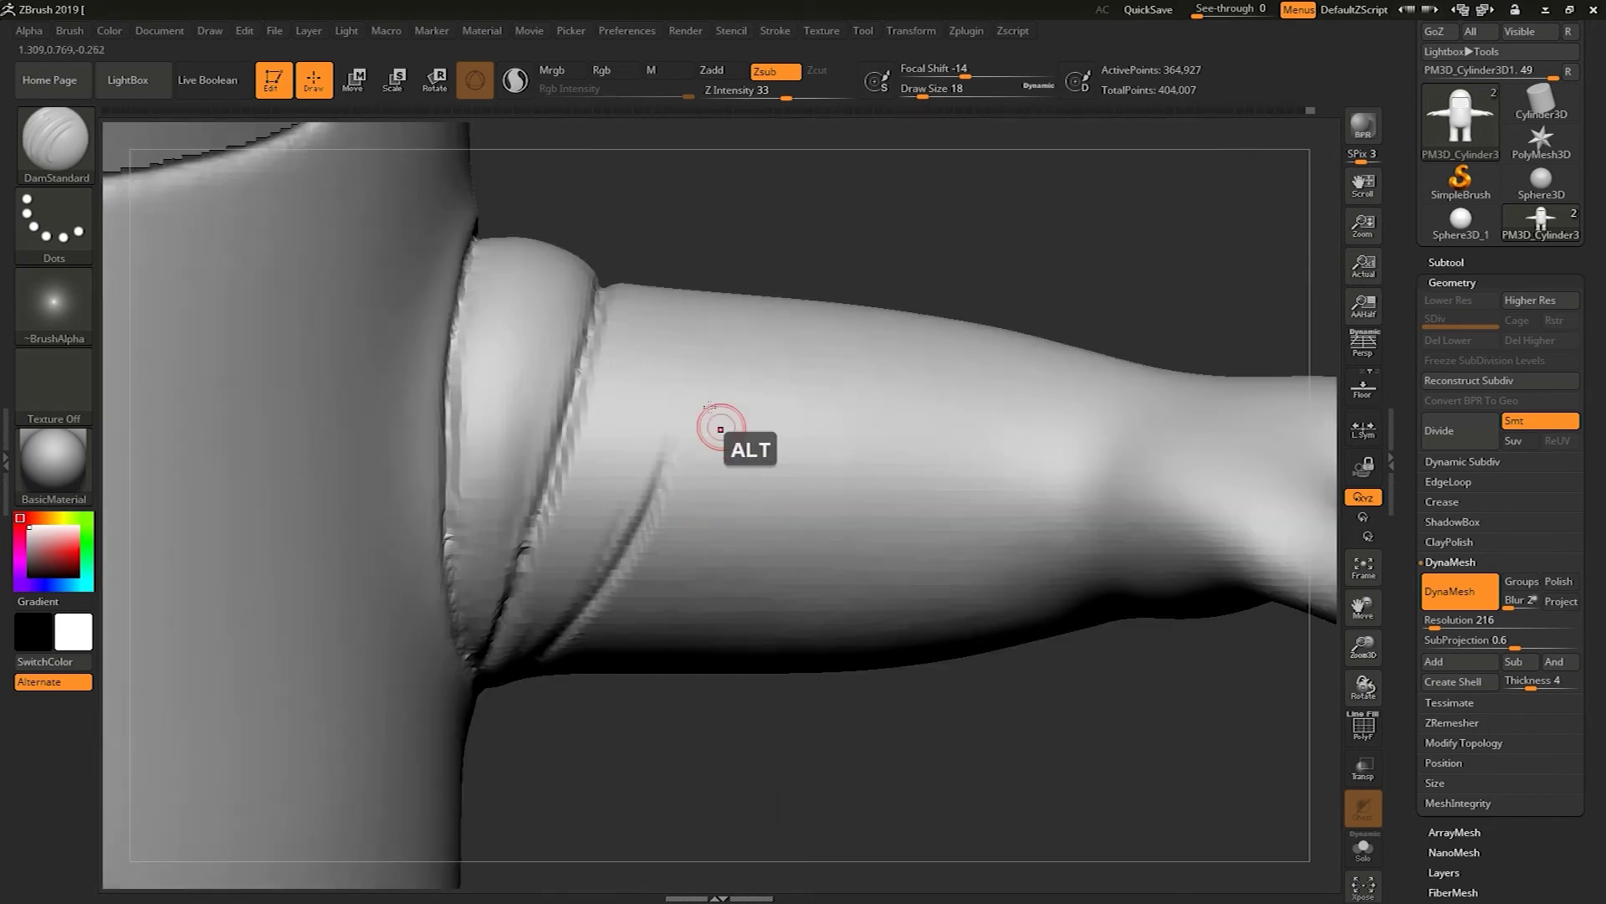
drag(660, 487, 690, 325)
drag(671, 452, 694, 313)
drag(679, 422, 705, 289)
drag(799, 218, 706, 323)
drag(743, 215, 725, 291)
Continue the fold crease over the upper side of the arm, redoing the misplaced stroke.
mouse_move(1034, 312)
alt+mouse_down()
mouse_move(562, 506)
mouse_move(656, 407)
alt+mouse_up()
drag(973, 368, 870, 403)
mouse_move(683, 378)
mouse_down()
mouse_move(764, 332)
mouse_move(675, 380)
mouse_up()
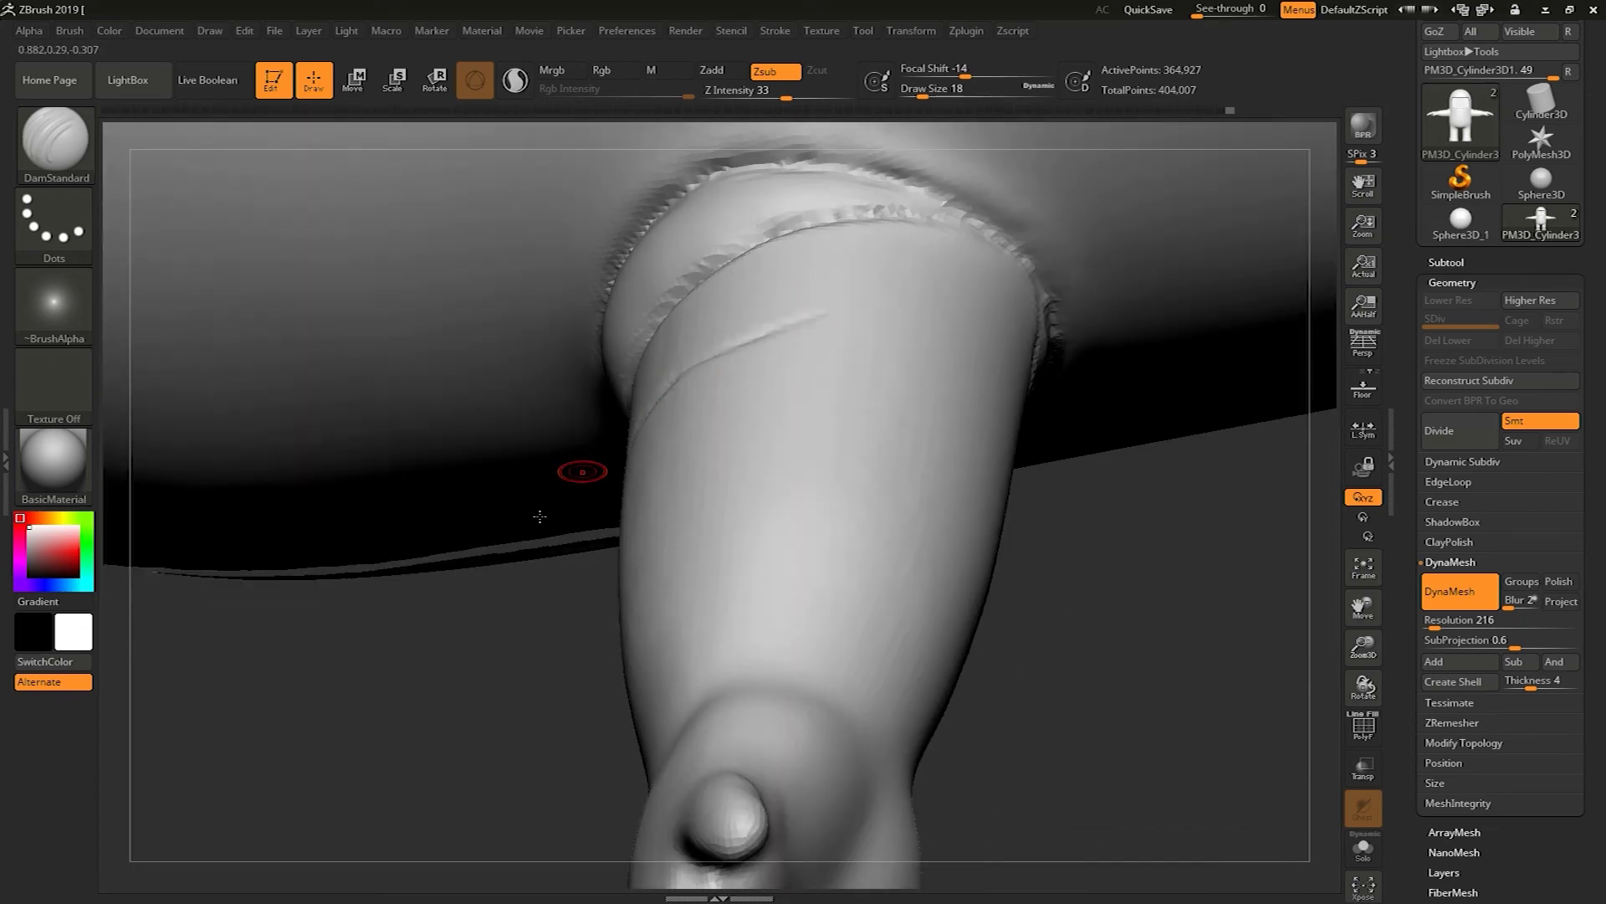
drag(540, 516, 538, 649)
key(ctrl+z)
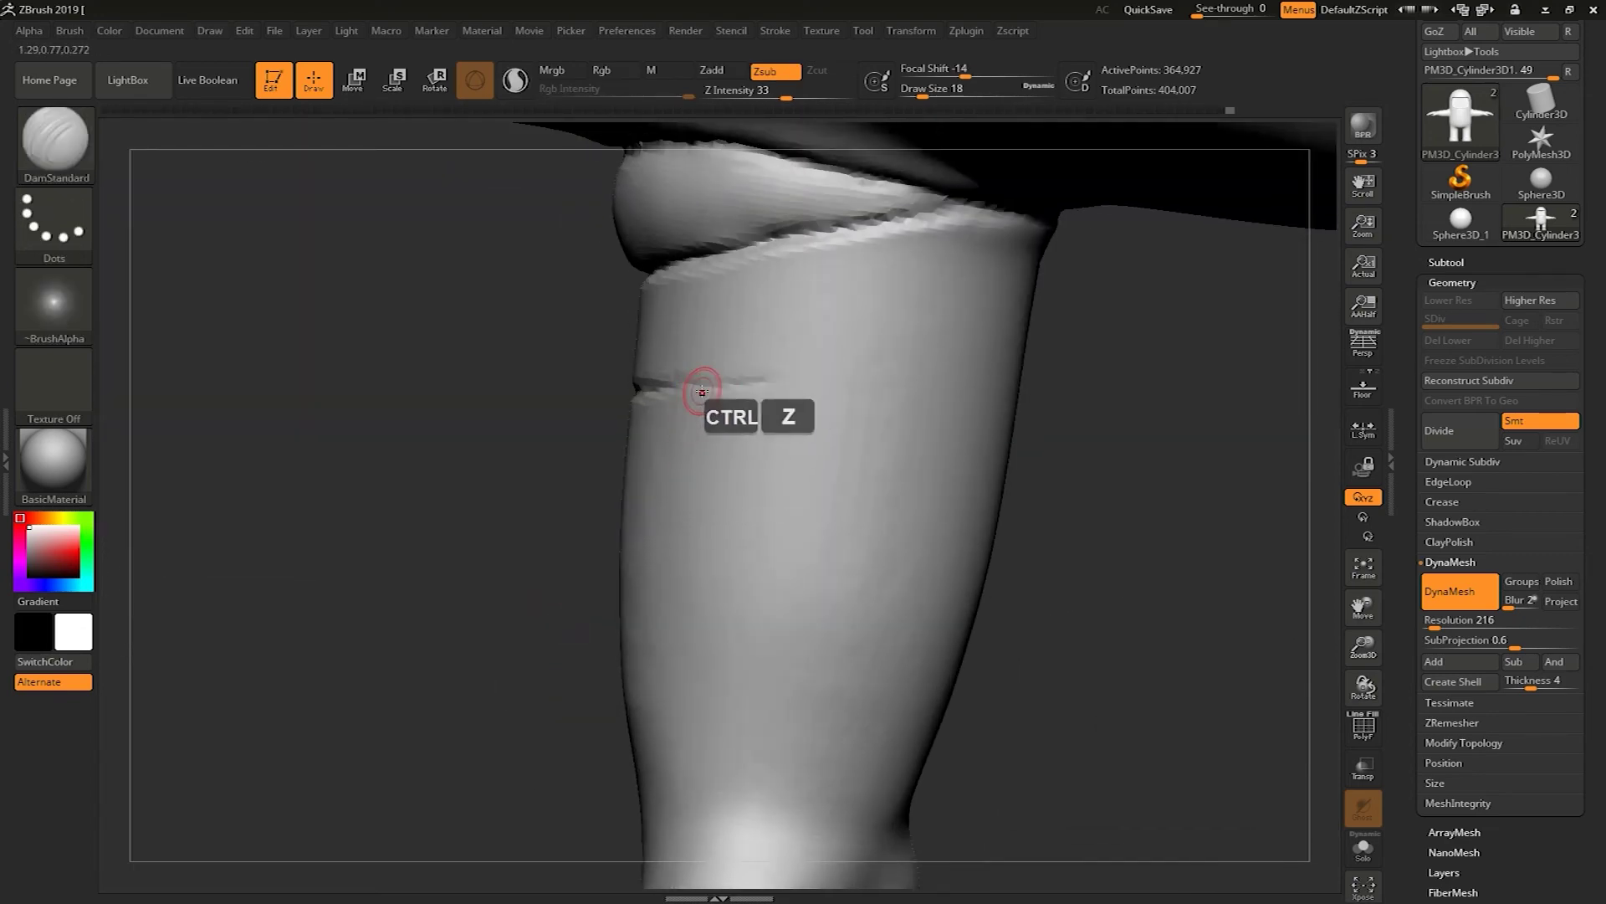
mouse_move(757, 366)
mouse_down()
mouse_move(649, 386)
mouse_move(784, 351)
mouse_up()
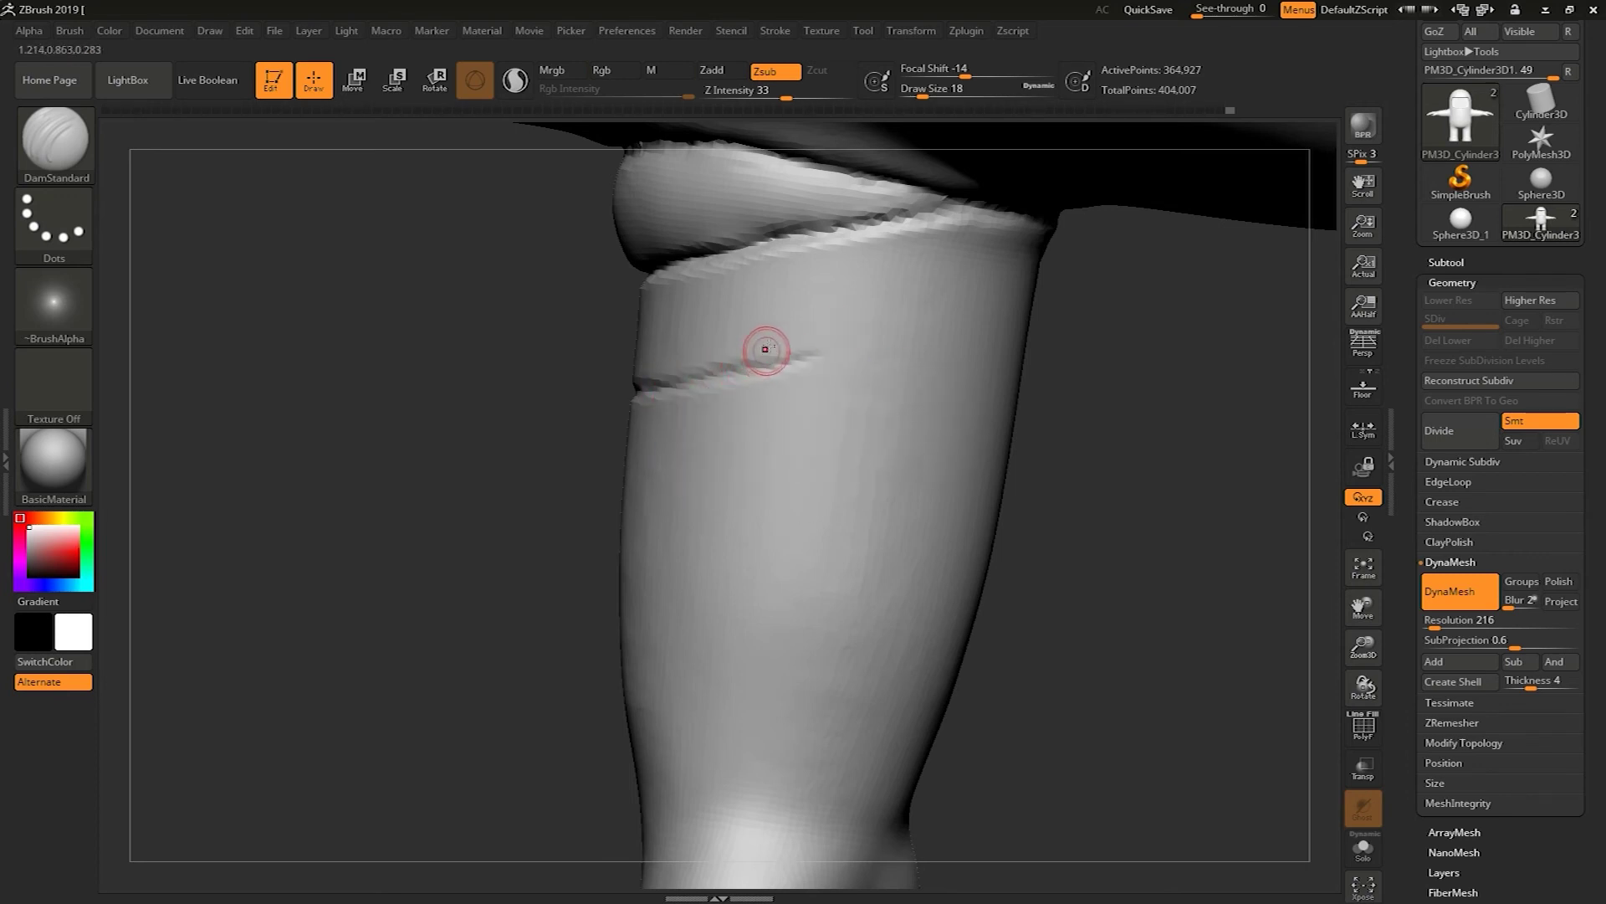
drag(756, 373, 839, 341)
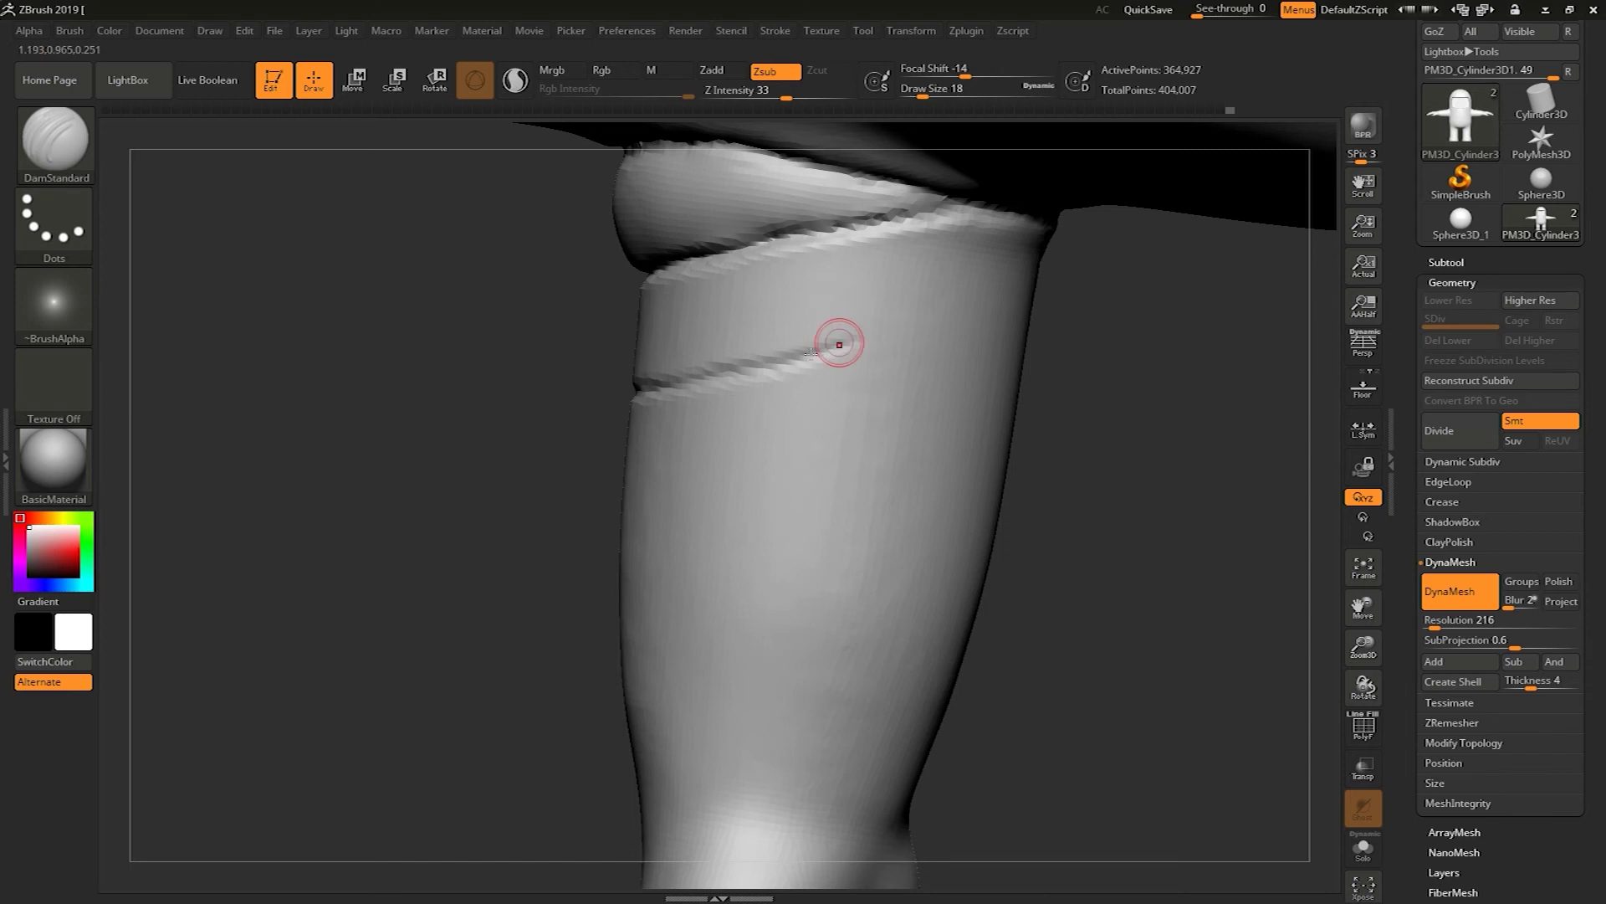
Extend the fold crease over the upper side of the arm toward the raised shoulder band and deepen it.
drag(1122, 362, 1056, 288)
drag(936, 276, 837, 343)
drag(991, 224, 805, 358)
drag(996, 221, 778, 378)
drag(901, 306, 958, 257)
mouse_move(645, 495)
mouse_down()
mouse_move(628, 543)
mouse_move(853, 338)
mouse_up()
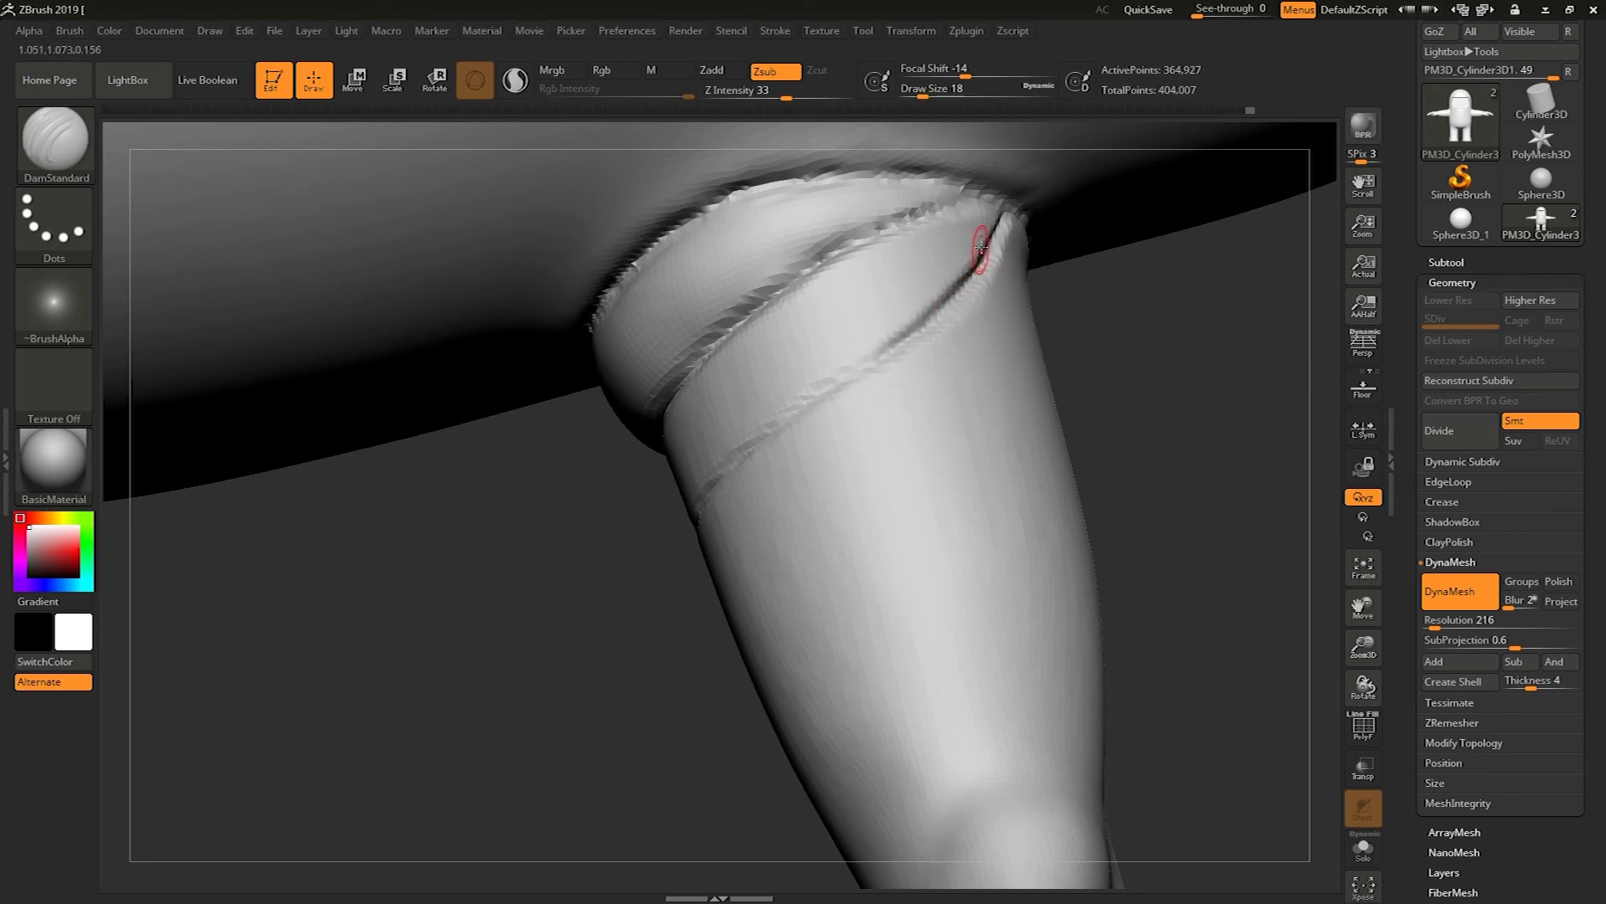
mouse_move(1093, 293)
mouse_down()
mouse_move(971, 263)
mouse_move(1034, 207)
mouse_up()
drag(979, 255, 837, 344)
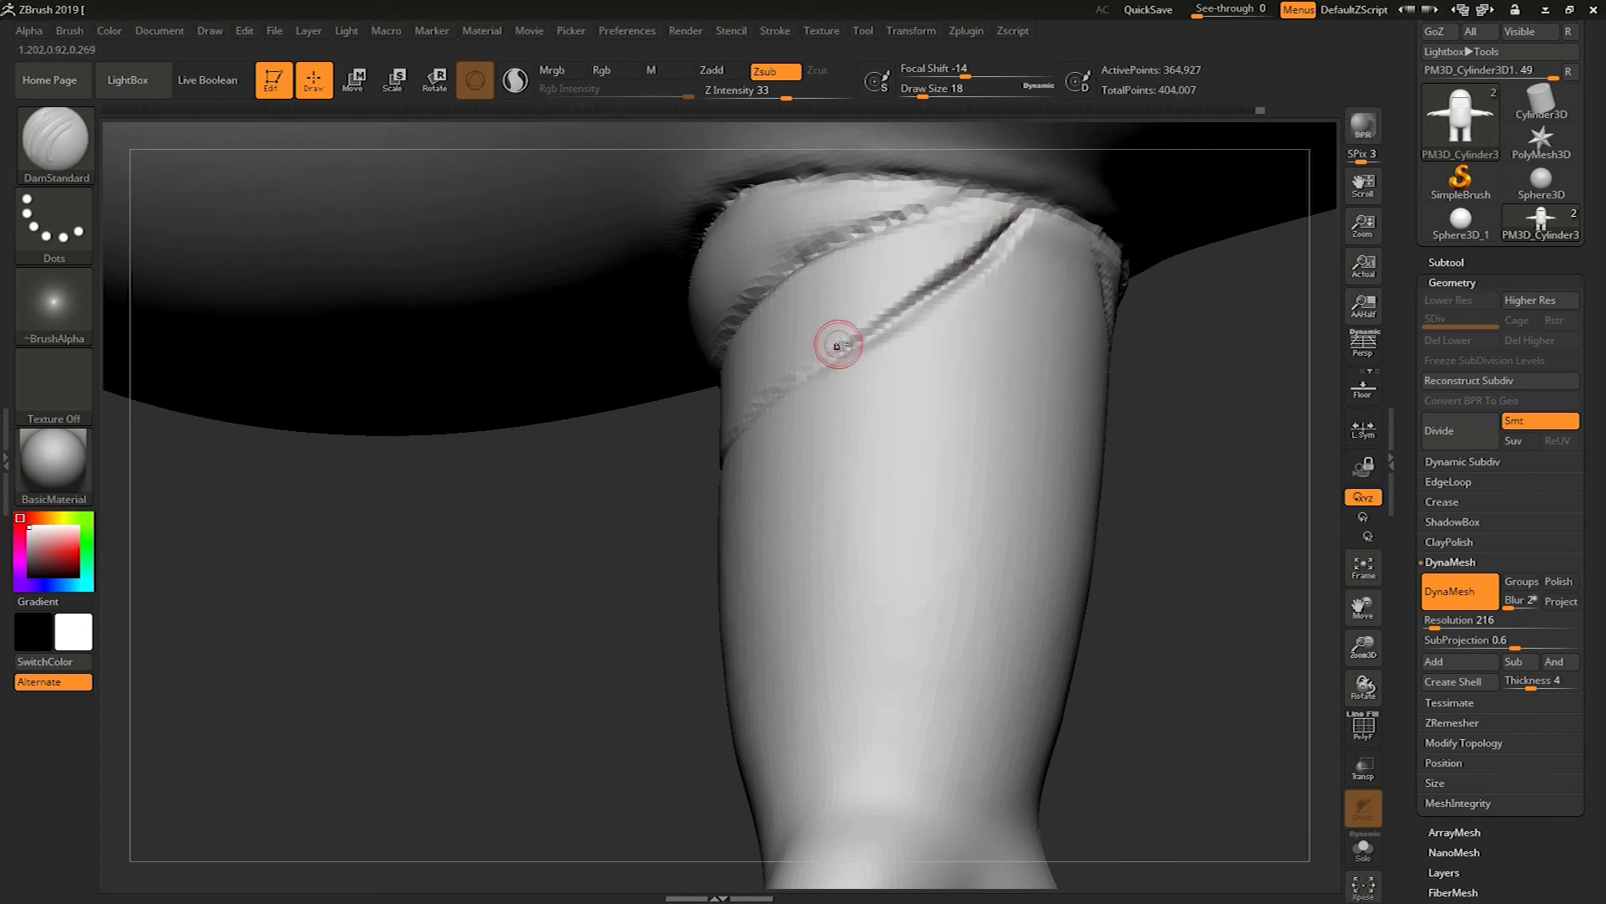
Carve the fold around the back of the upper arm, curving toward the armpit.
drag(547, 617, 618, 470)
drag(1102, 250, 1161, 393)
drag(535, 535, 720, 502)
drag(954, 328, 866, 408)
drag(660, 574, 707, 620)
drag(1061, 216, 800, 463)
drag(619, 552, 543, 603)
drag(905, 385, 761, 494)
mouse_move(536, 636)
mouse_down()
mouse_move(489, 615)
mouse_move(468, 578)
mouse_up()
drag(674, 538, 824, 449)
Sharpen the lower end of the fold on the underside of the arm near the armpit.
drag(502, 742, 586, 711)
drag(637, 534, 771, 431)
drag(690, 499, 770, 445)
drag(725, 460, 619, 550)
mouse_move(493, 728)
mouse_down()
mouse_move(711, 670)
mouse_move(586, 694)
mouse_up()
drag(627, 525, 533, 601)
drag(419, 736, 502, 686)
drag(669, 507, 665, 511)
Build up volume along the outer side of the upper-arm fold with the ClayBuildup brush.
drag(585, 770, 946, 757)
mouse_move(1000, 384)
alt+mouse_down()
mouse_move(1001, 172)
mouse_move(987, 226)
alt+mouse_up()
mouse_move(747, 364)
mouse_down()
mouse_move(632, 593)
mouse_move(695, 791)
mouse_up()
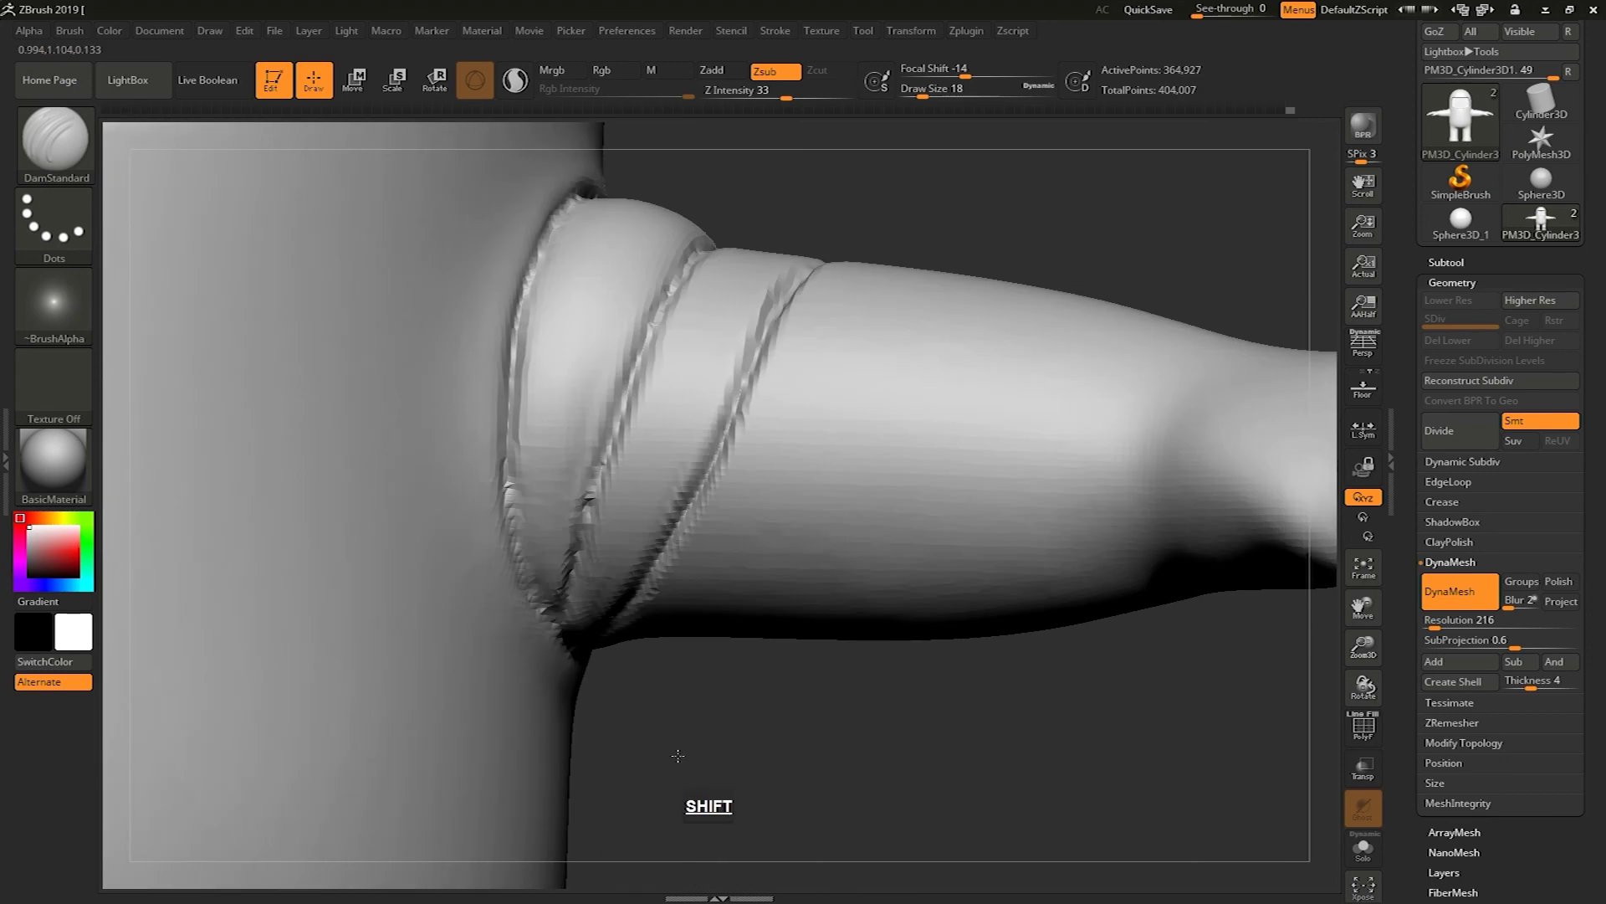
key(b)
key(c)
key(b)
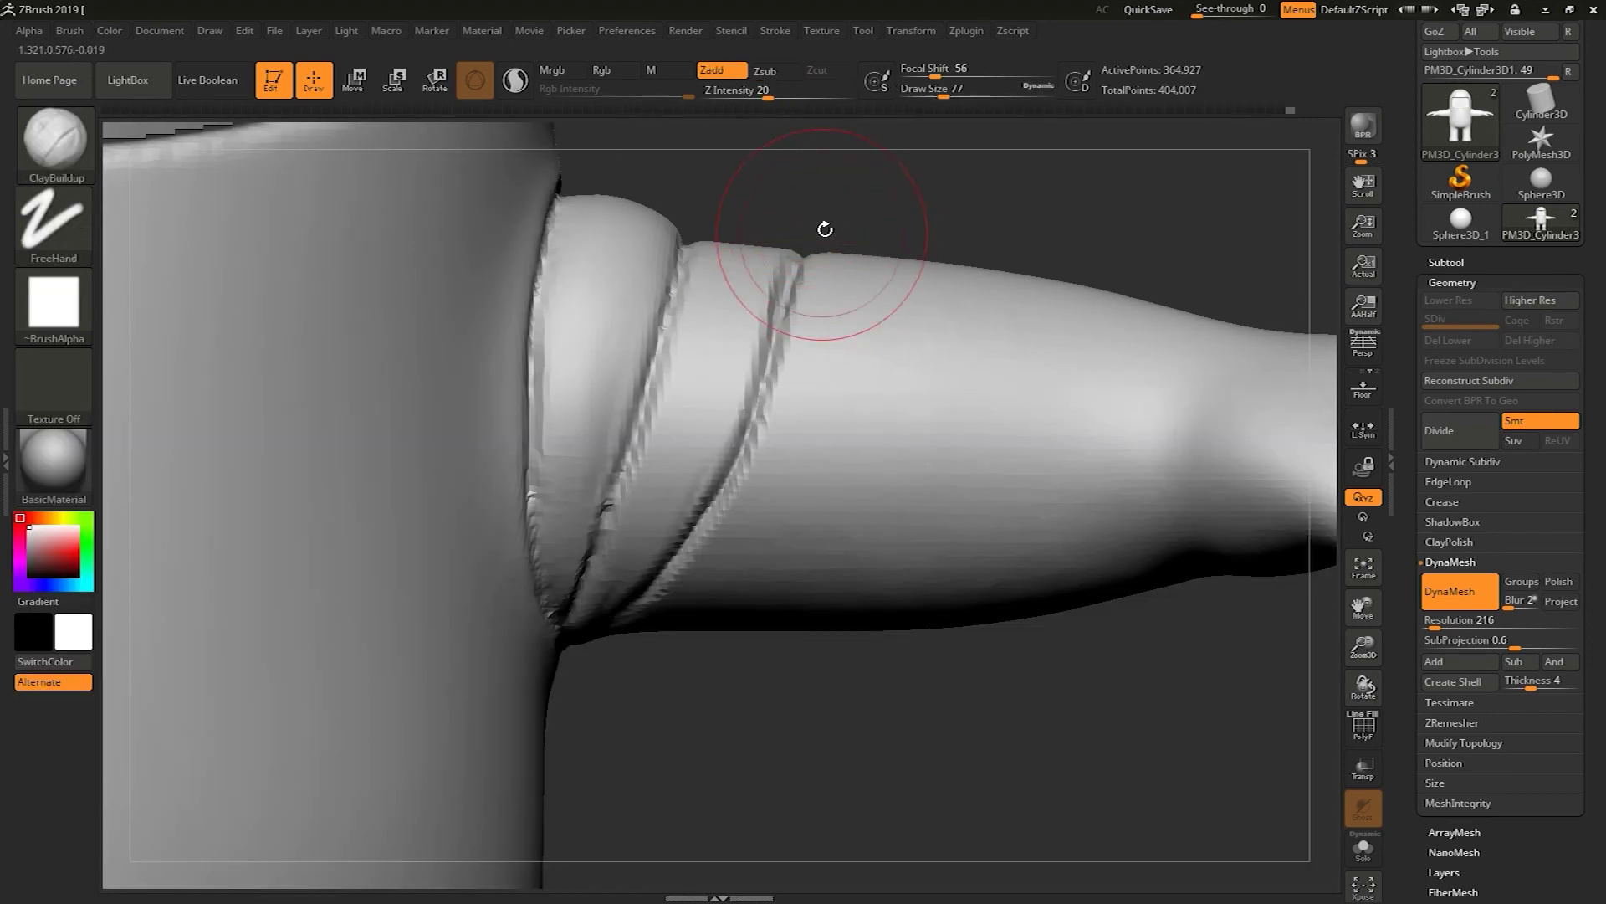
alt+drag(825, 229, 700, 359)
drag(662, 530, 645, 397)
drag(837, 778, 787, 585)
mouse_move(767, 261)
mouse_down()
mouse_move(762, 305)
mouse_move(720, 334)
mouse_up()
mouse_move(955, 182)
mouse_down()
mouse_move(1018, 226)
mouse_move(1046, 180)
mouse_up()
drag(803, 272, 712, 321)
Add more clay beside the fold and smooth the built-up area into the upper arm.
mouse_move(554, 552)
mouse_down()
mouse_move(747, 310)
mouse_move(962, 243)
mouse_up()
drag(554, 535, 653, 569)
mouse_move(945, 318)
shift+mouse_down()
mouse_move(993, 373)
mouse_move(970, 418)
shift+mouse_up()
mouse_move(996, 602)
alt+mouse_down()
mouse_move(933, 522)
mouse_move(953, 469)
alt+mouse_up()
shift+drag(937, 293, 963, 238)
drag(1017, 548, 1067, 590)
shift+drag(1067, 318, 1087, 348)
drag(987, 577, 1038, 575)
Switch to the DamStandard brush at draw size 35 and carve a seam below the visor toward the shoulder.
mouse_move(1038, 574)
alt+mouse_down()
mouse_move(1046, 523)
mouse_move(1215, 562)
mouse_move(1154, 554)
mouse_move(1158, 629)
mouse_move(1139, 583)
mouse_move(1151, 613)
alt+mouse_up()
key(b)
key(d)
key(s)
key(s)
drag(670, 398, 660, 399)
drag(795, 354, 974, 307)
mouse_move(1088, 314)
mouse_down()
mouse_move(987, 310)
mouse_move(1092, 285)
mouse_up()
mouse_move(1213, 294)
mouse_down()
mouse_move(866, 347)
mouse_move(912, 334)
mouse_move(914, 348)
mouse_up()
Continue the seam around the body's side above the arm and work on its chest end below the visor.
mouse_move(1147, 413)
shift+mouse_down()
mouse_move(556, 498)
mouse_move(310, 495)
shift+mouse_up()
mouse_move(920, 369)
mouse_down()
mouse_move(1044, 373)
mouse_move(1029, 374)
mouse_up()
drag(1126, 339, 1275, 342)
alt+drag(1275, 342, 1157, 342)
drag(391, 397, 623, 343)
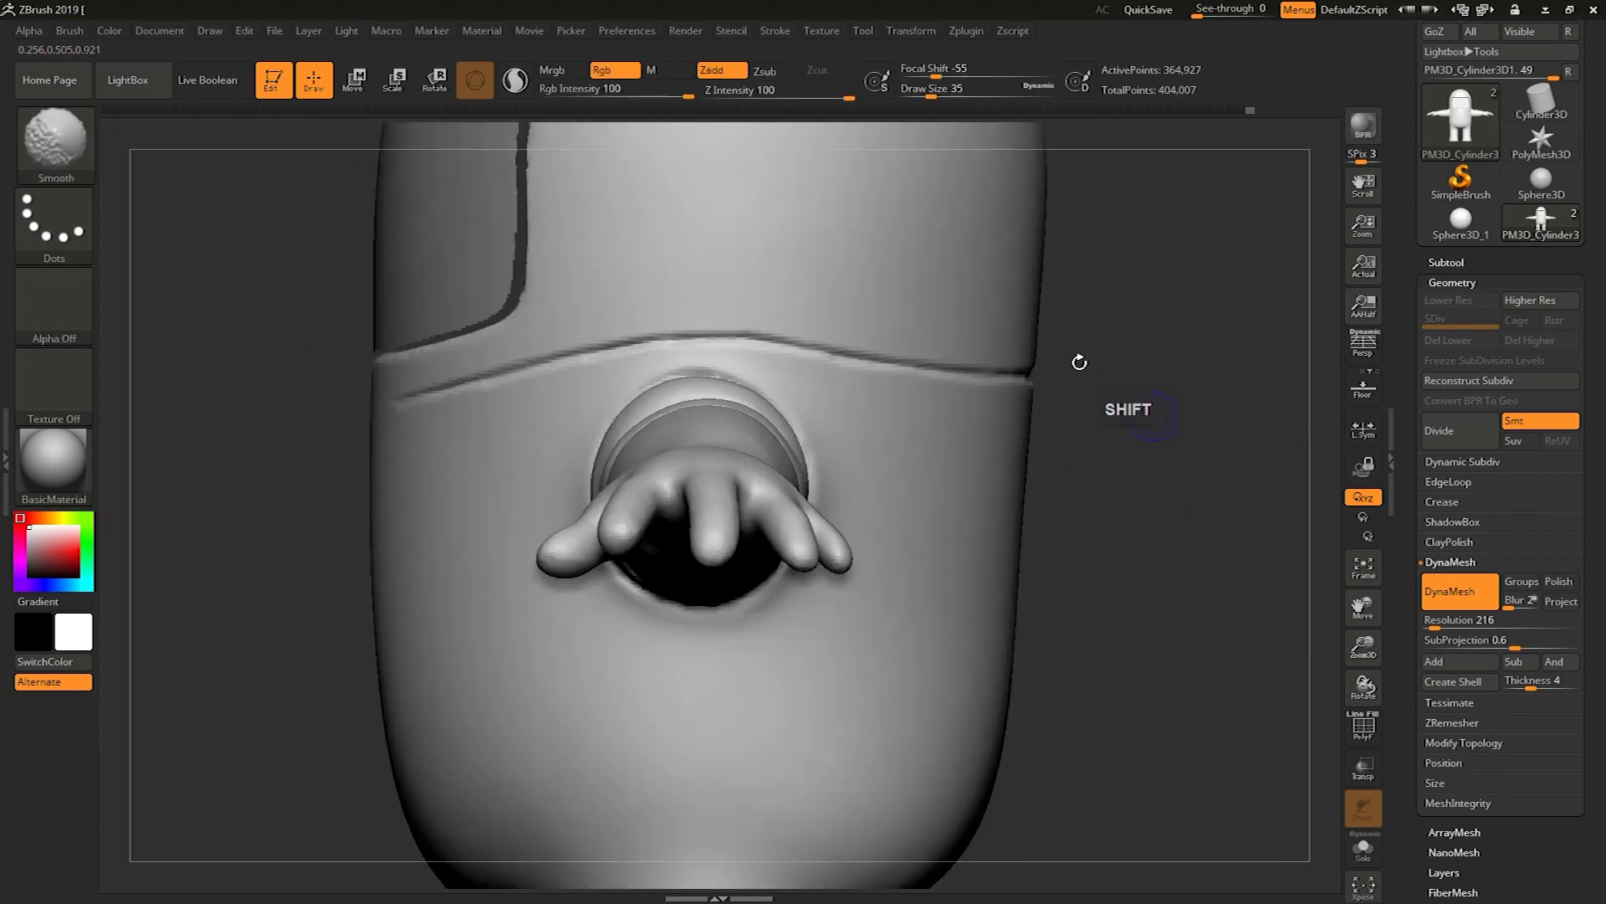
shift+drag(1076, 359, 868, 439)
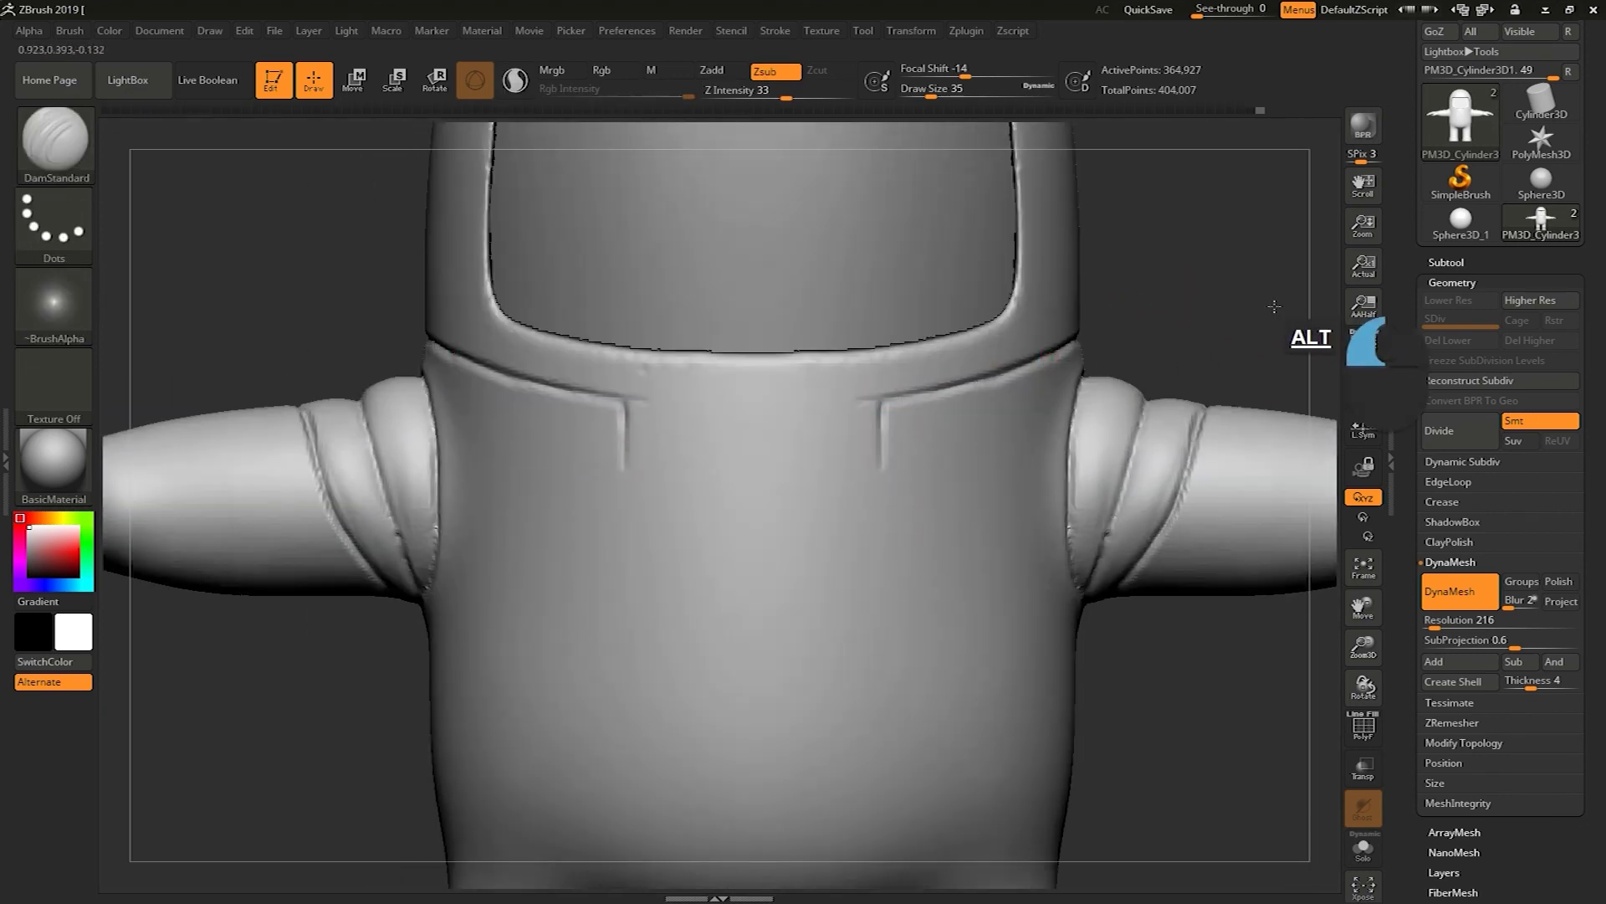
alt+drag(1282, 311, 1282, 311)
Undo the last stroke and carve a flap's curved lower edge across the upper chest at draw size 22.
key(ctrl+z)
key(s)
mouse_move(925, 435)
mouse_down()
mouse_move(934, 448)
mouse_move(973, 428)
mouse_up()
key(s)
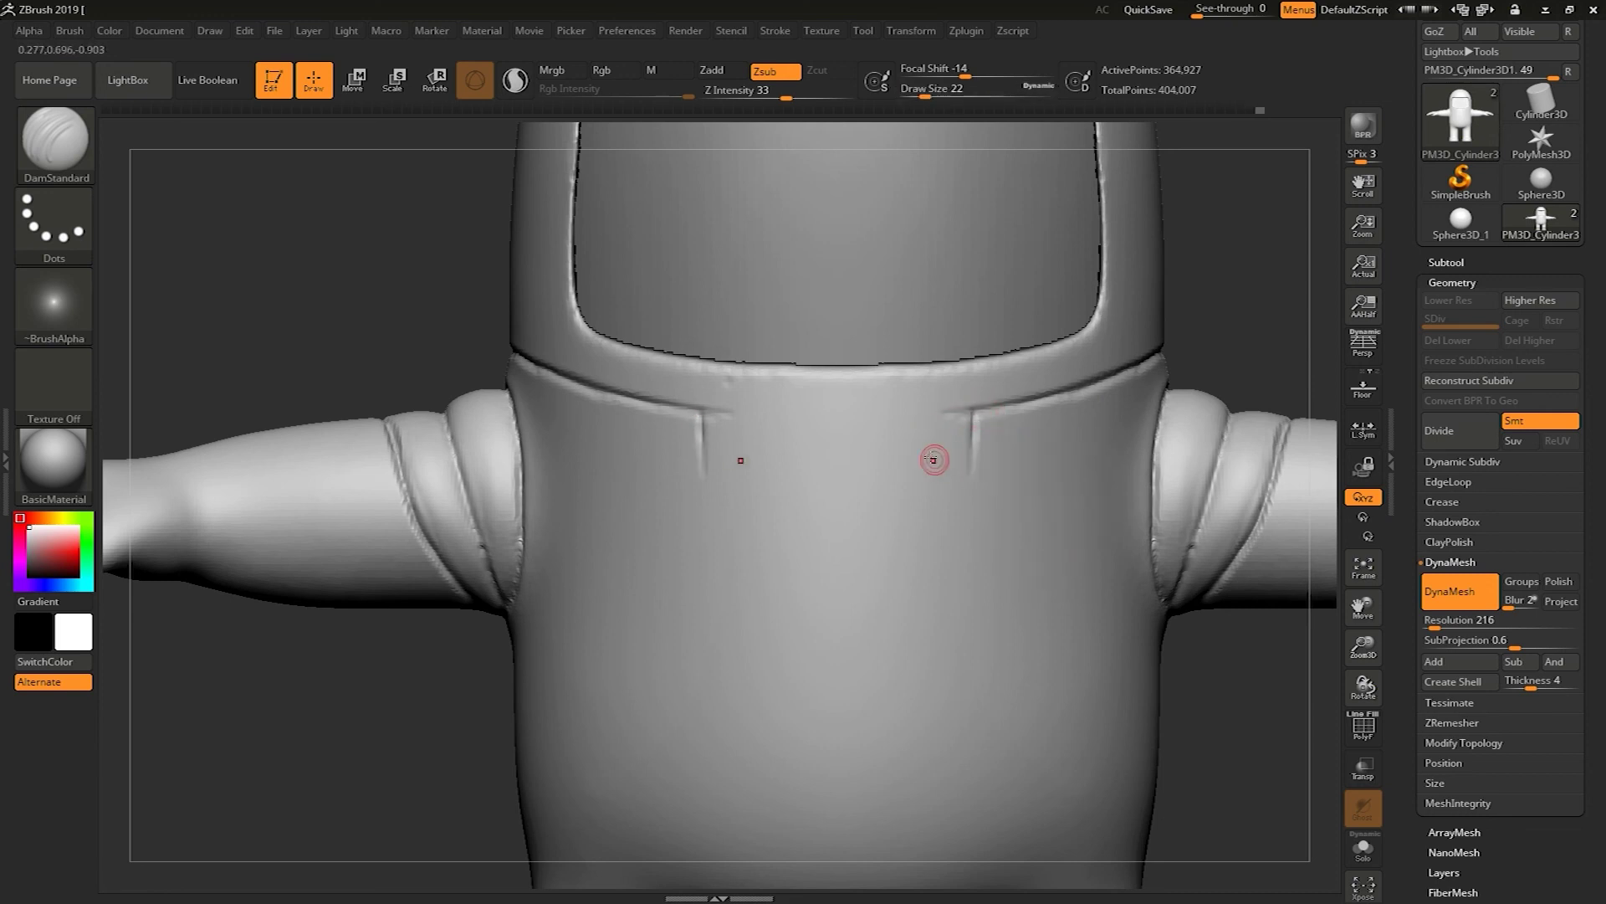
drag(710, 460, 836, 471)
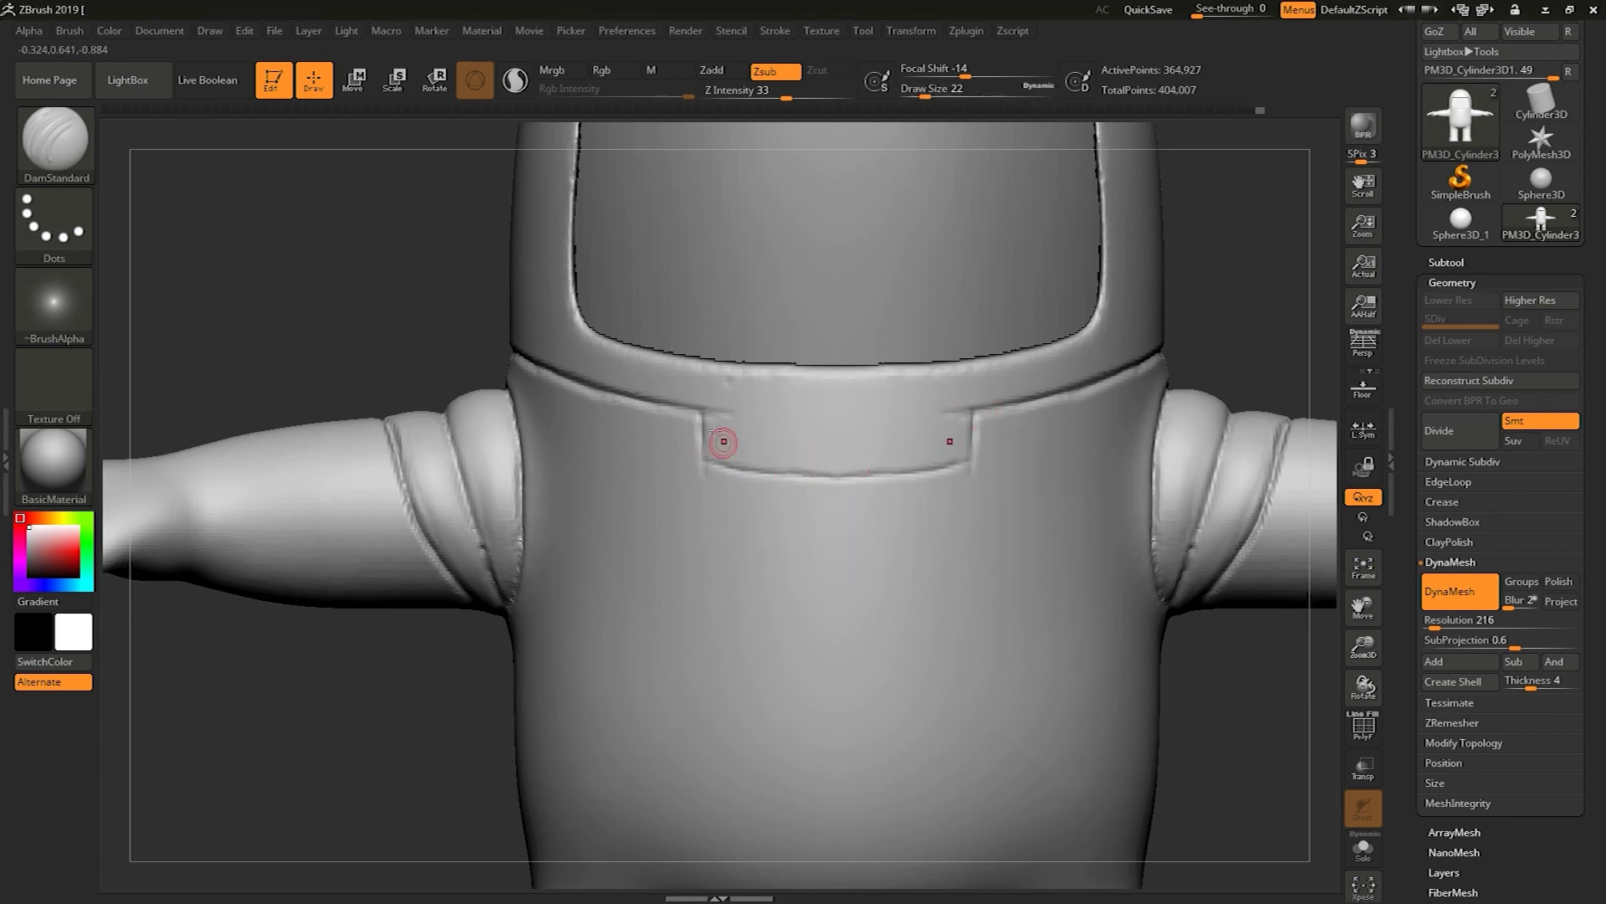
mouse_move(697, 444)
mouse_down()
mouse_move(707, 461)
mouse_move(963, 468)
mouse_up()
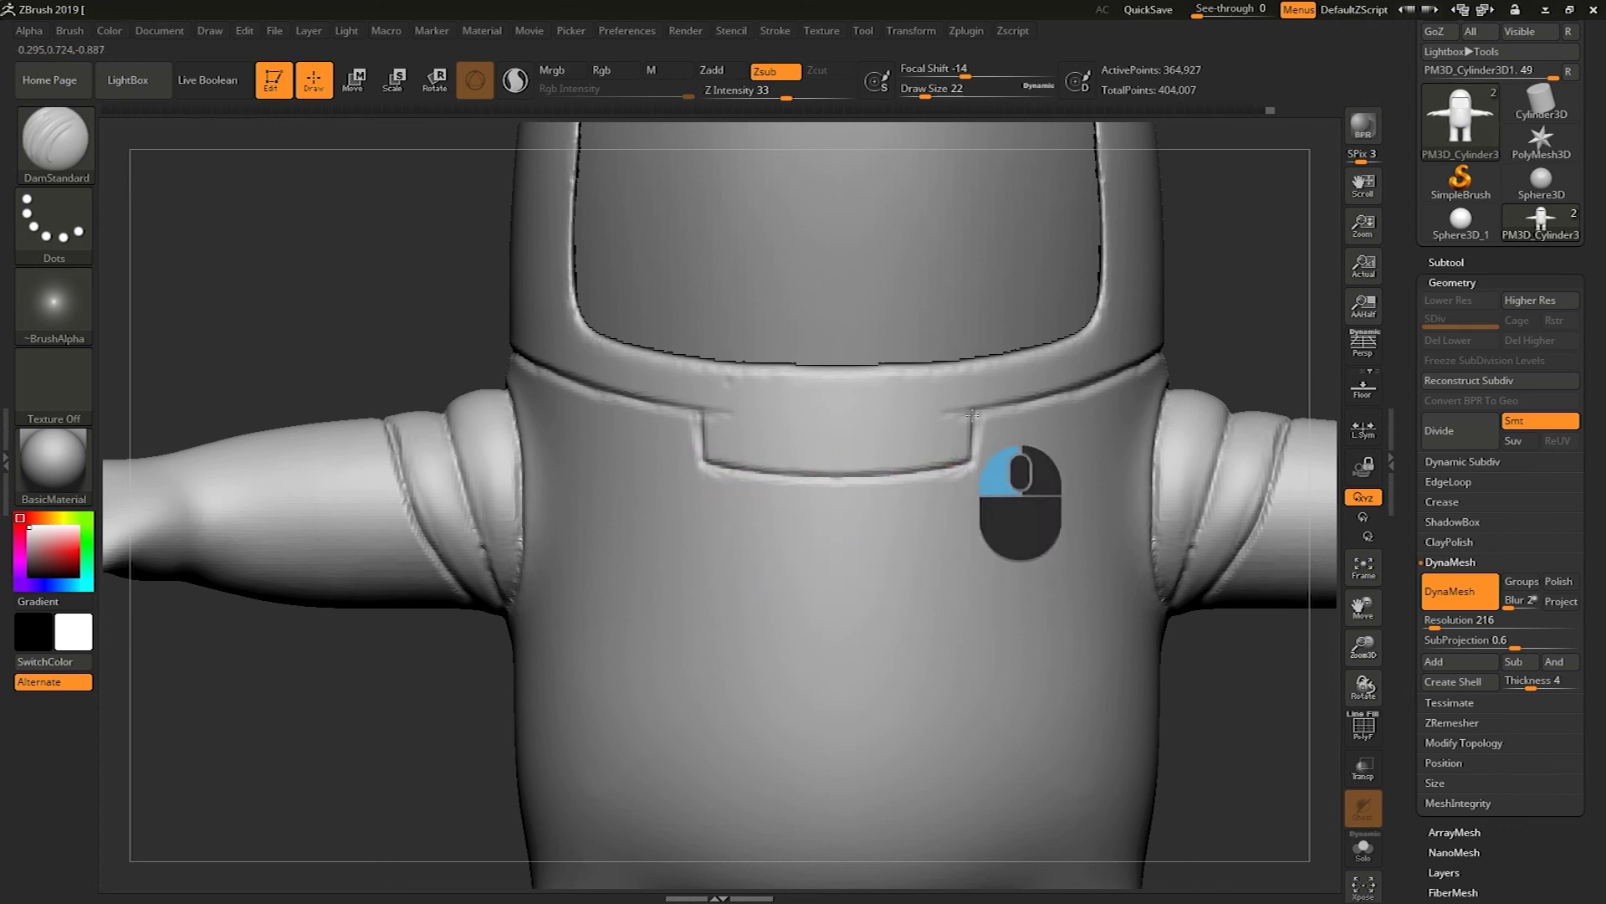
Smooth away the seam ends that overshoot the chest flap's upper corners.
shift+drag(932, 412, 945, 402)
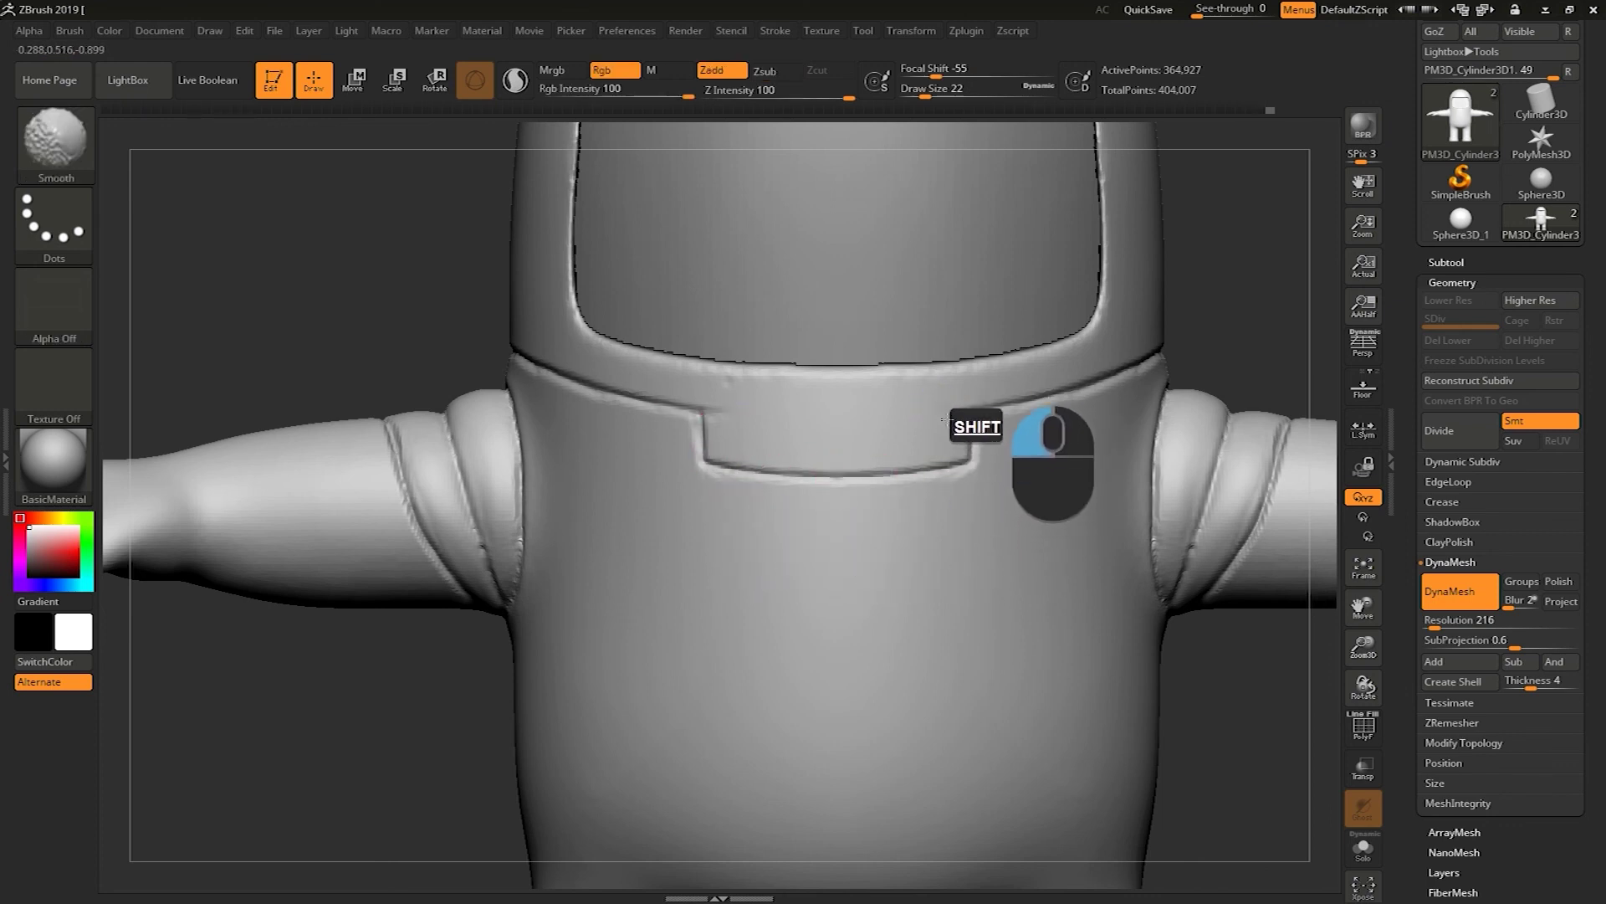
mouse_move(951, 391)
shift+mouse_down()
mouse_move(950, 416)
mouse_move(956, 392)
mouse_move(916, 410)
shift+mouse_up()
mouse_move(932, 482)
shift+mouse_down()
mouse_move(984, 405)
mouse_move(1028, 404)
shift+mouse_up()
Deepen the chest flap's lower edge and sharpen its corners where it meets the seam.
mouse_move(1170, 314)
mouse_down()
mouse_move(1234, 360)
mouse_move(736, 514)
mouse_up()
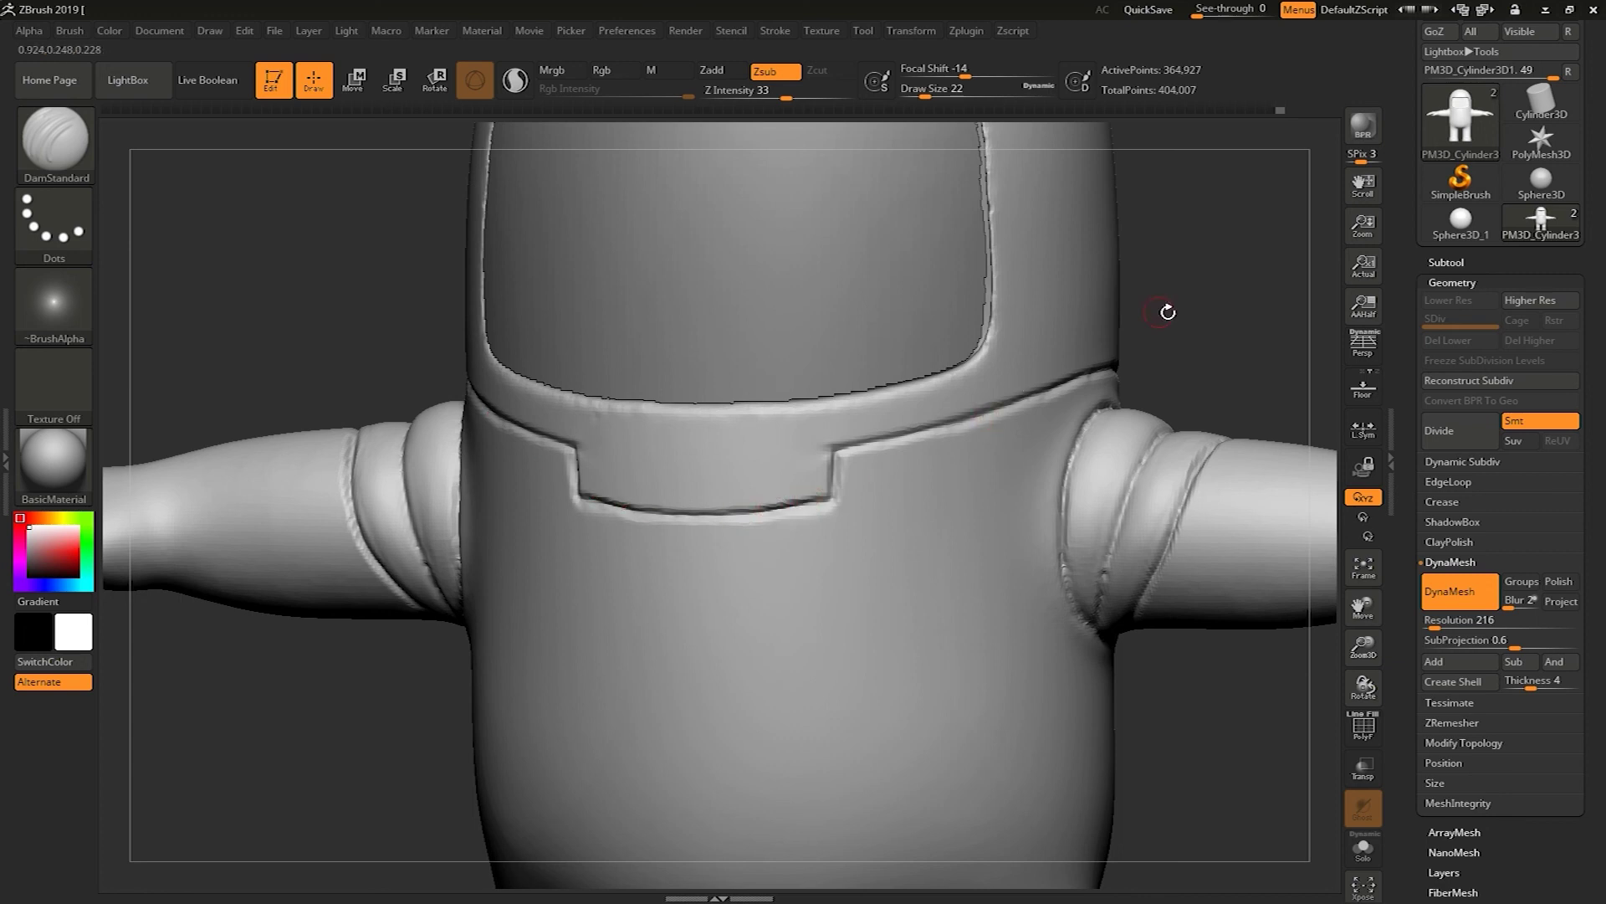
shift+drag(1157, 312, 1130, 310)
mouse_move(747, 506)
shift+mouse_down()
mouse_move(701, 517)
mouse_move(718, 513)
shift+mouse_up()
drag(719, 513, 796, 503)
drag(757, 509, 825, 493)
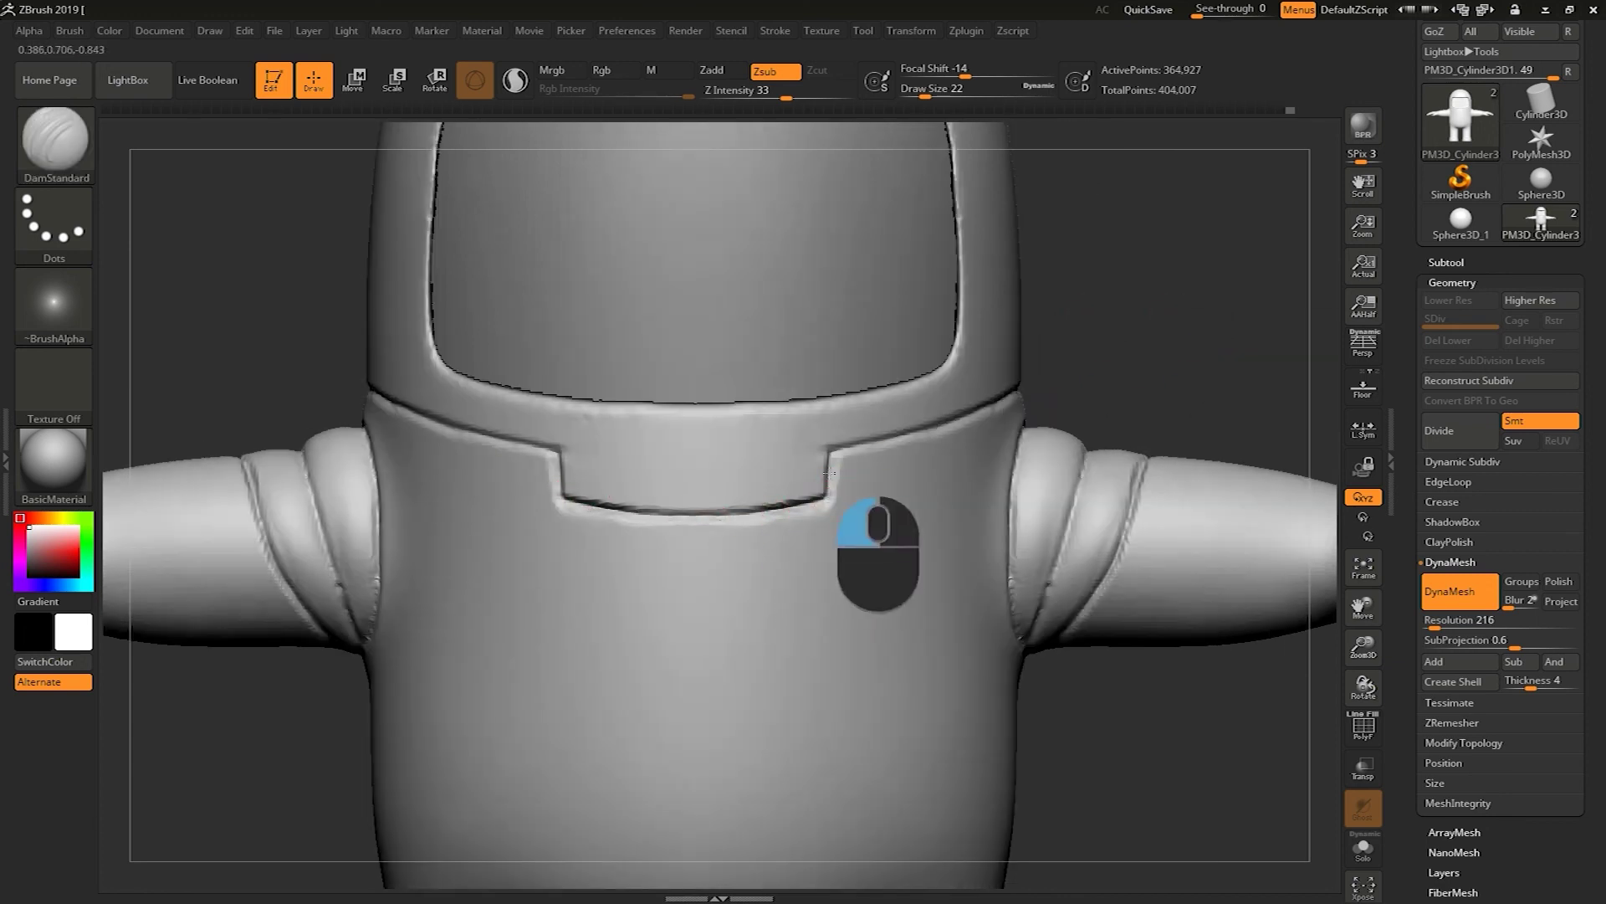
drag(893, 436, 853, 448)
Deepen the seam from the chest flap around the body's side above the arm.
drag(1159, 335, 988, 351)
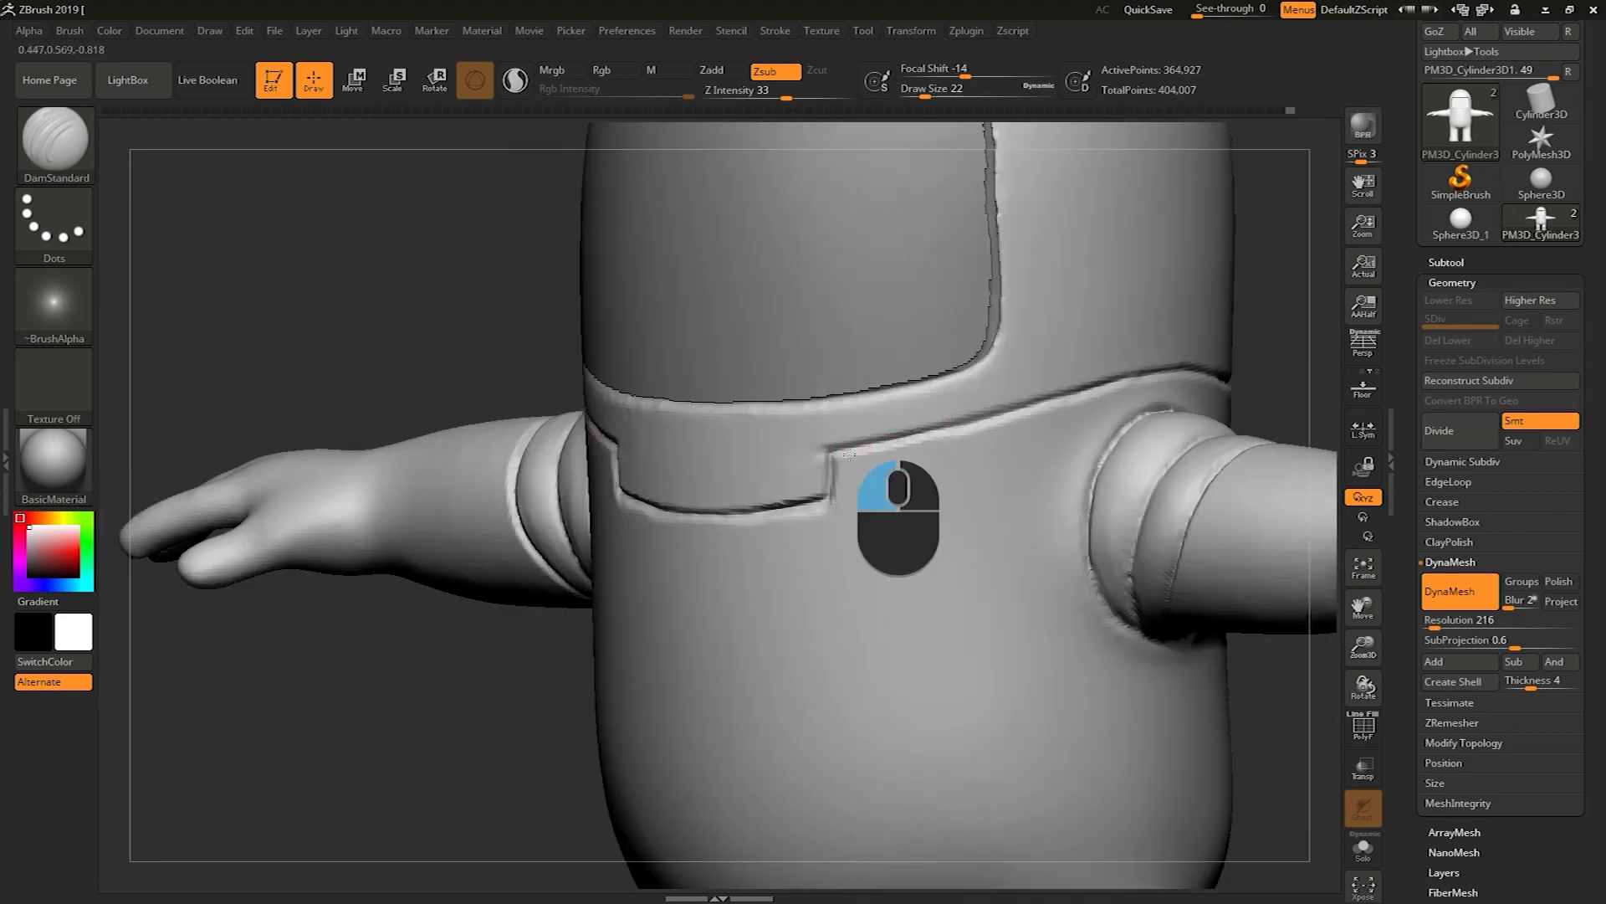
mouse_move(881, 441)
mouse_down()
mouse_move(1033, 402)
mouse_move(1020, 406)
mouse_up()
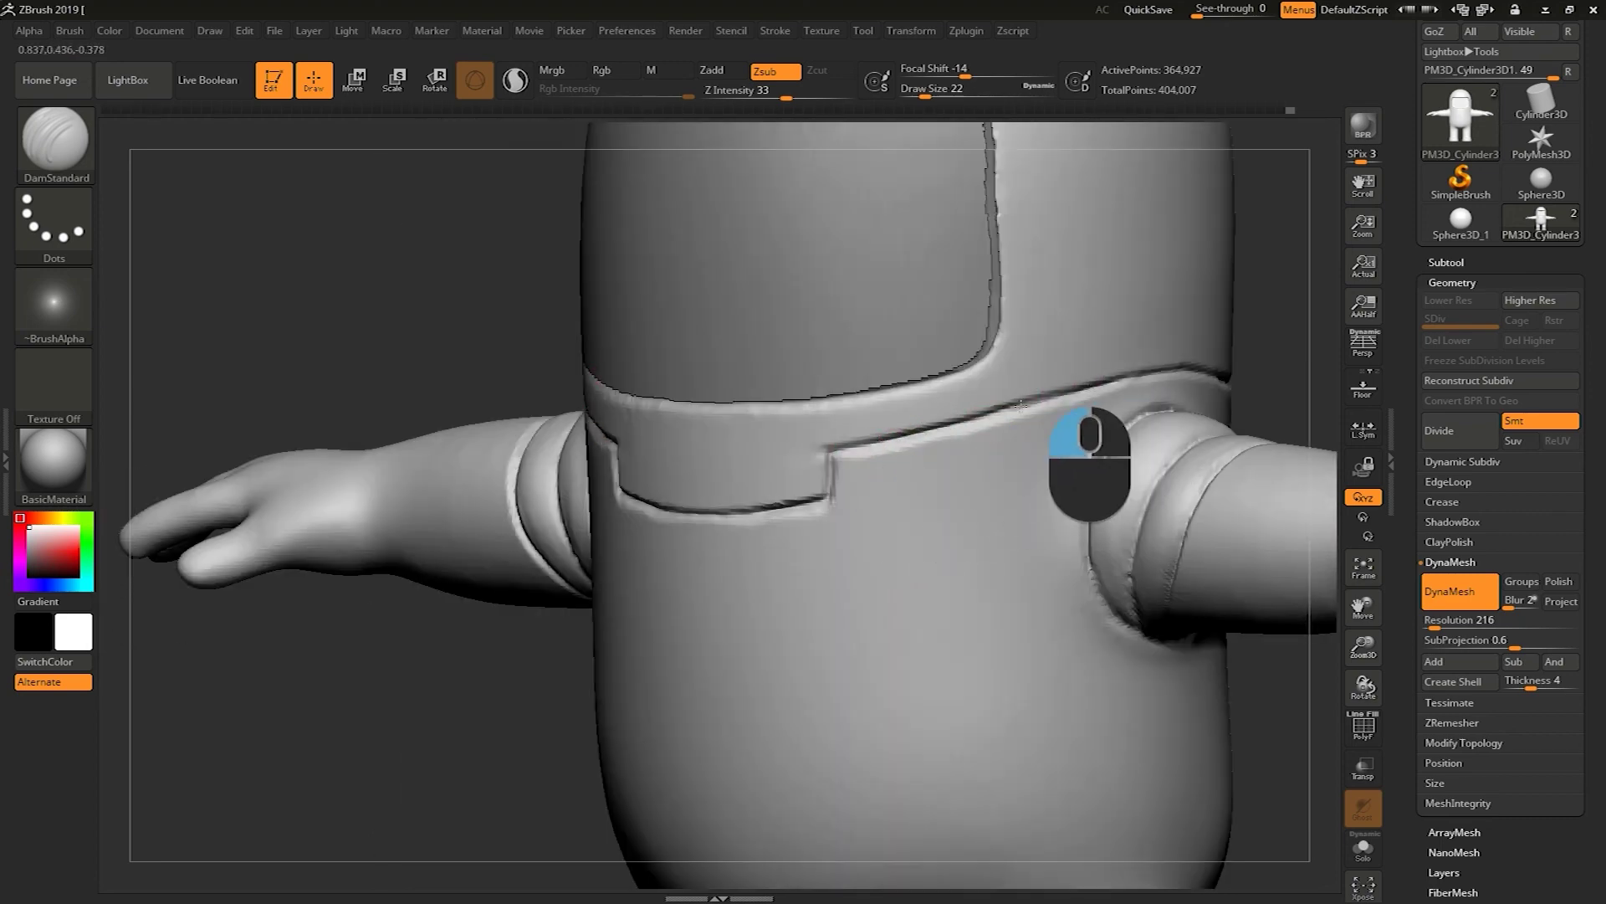
drag(1251, 352, 1213, 356)
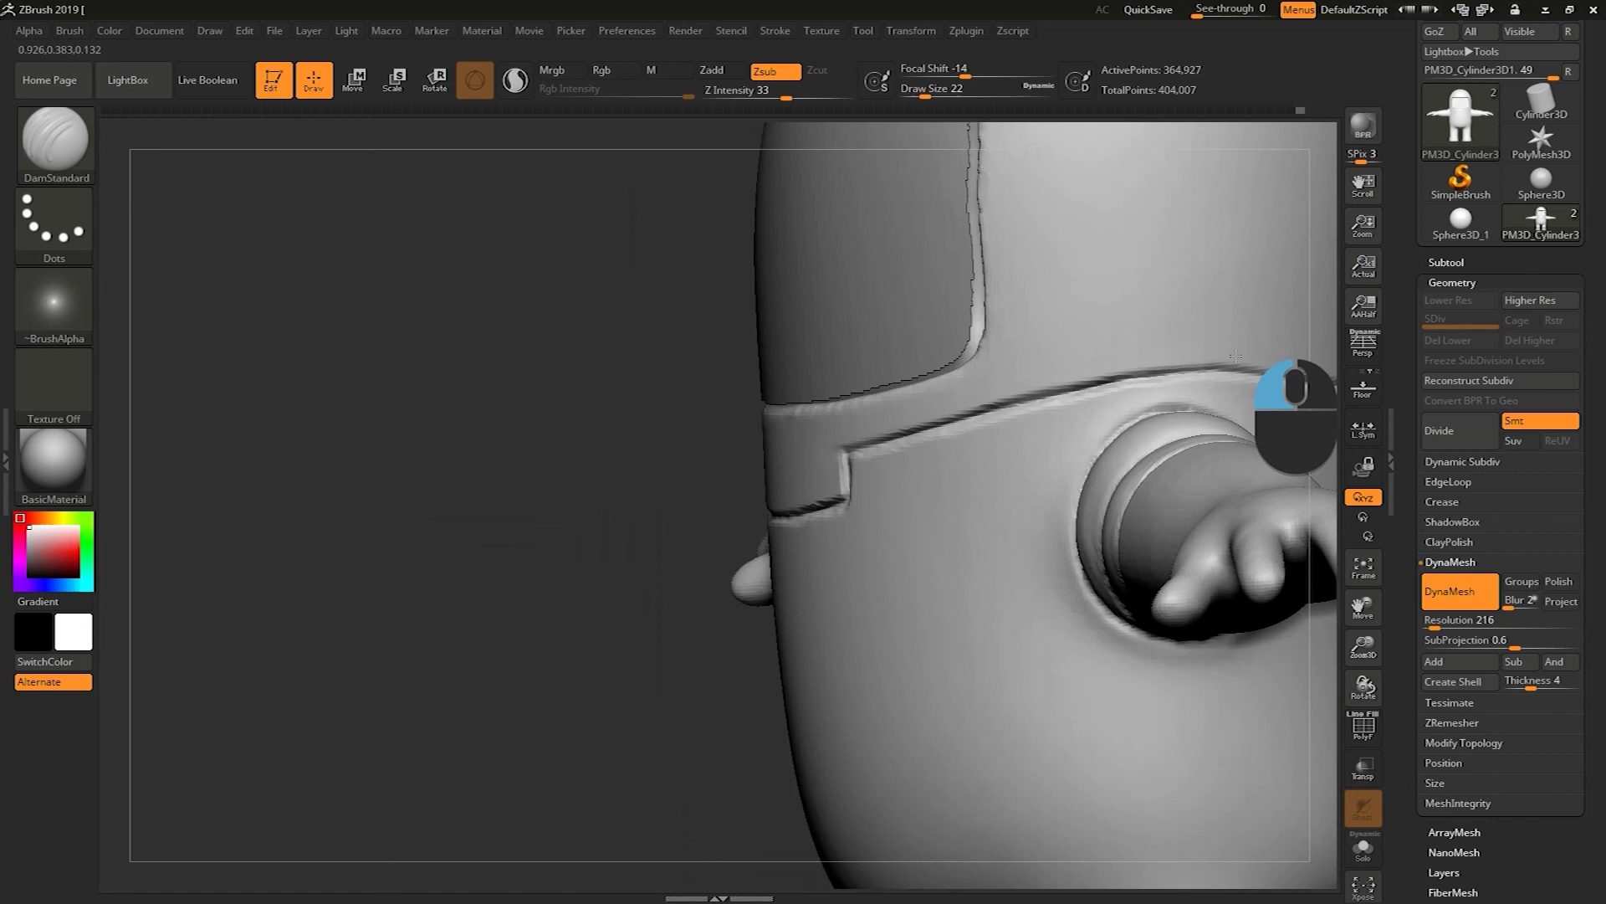
alt+right_drag(986, 373, 794, 374)
alt+click(872, 373)
drag(929, 374, 1170, 416)
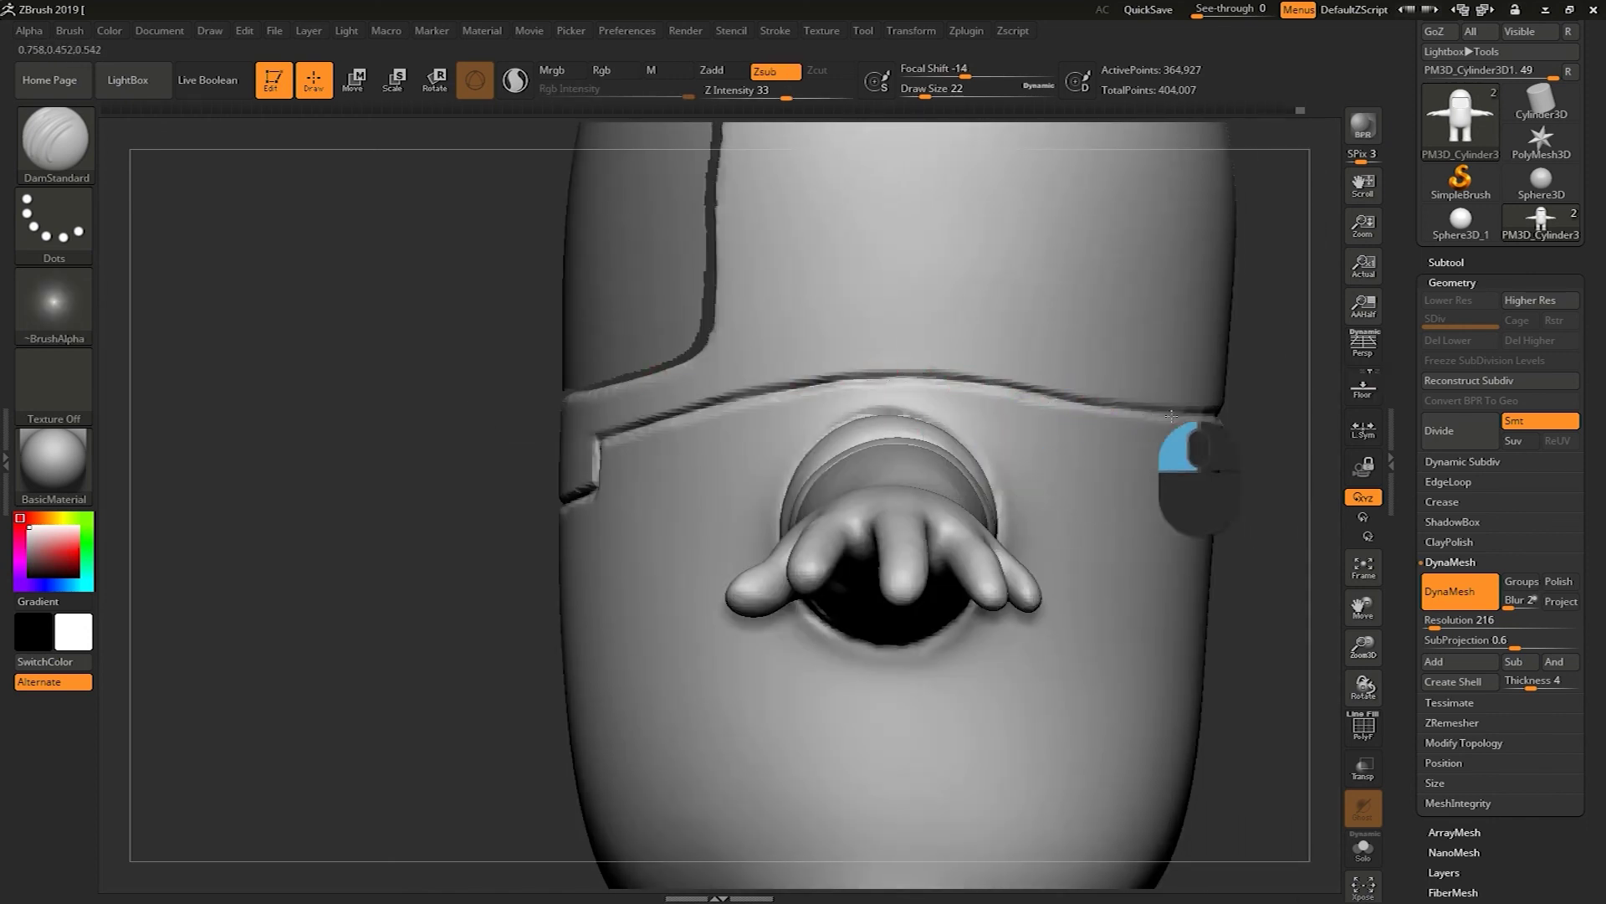
Deepen the seam across the character's back between the shoulders.
right_drag(1263, 416, 1205, 402)
drag(1196, 411, 1280, 417)
alt+right_drag(603, 344, 303, 360)
alt+drag(926, 432, 1060, 432)
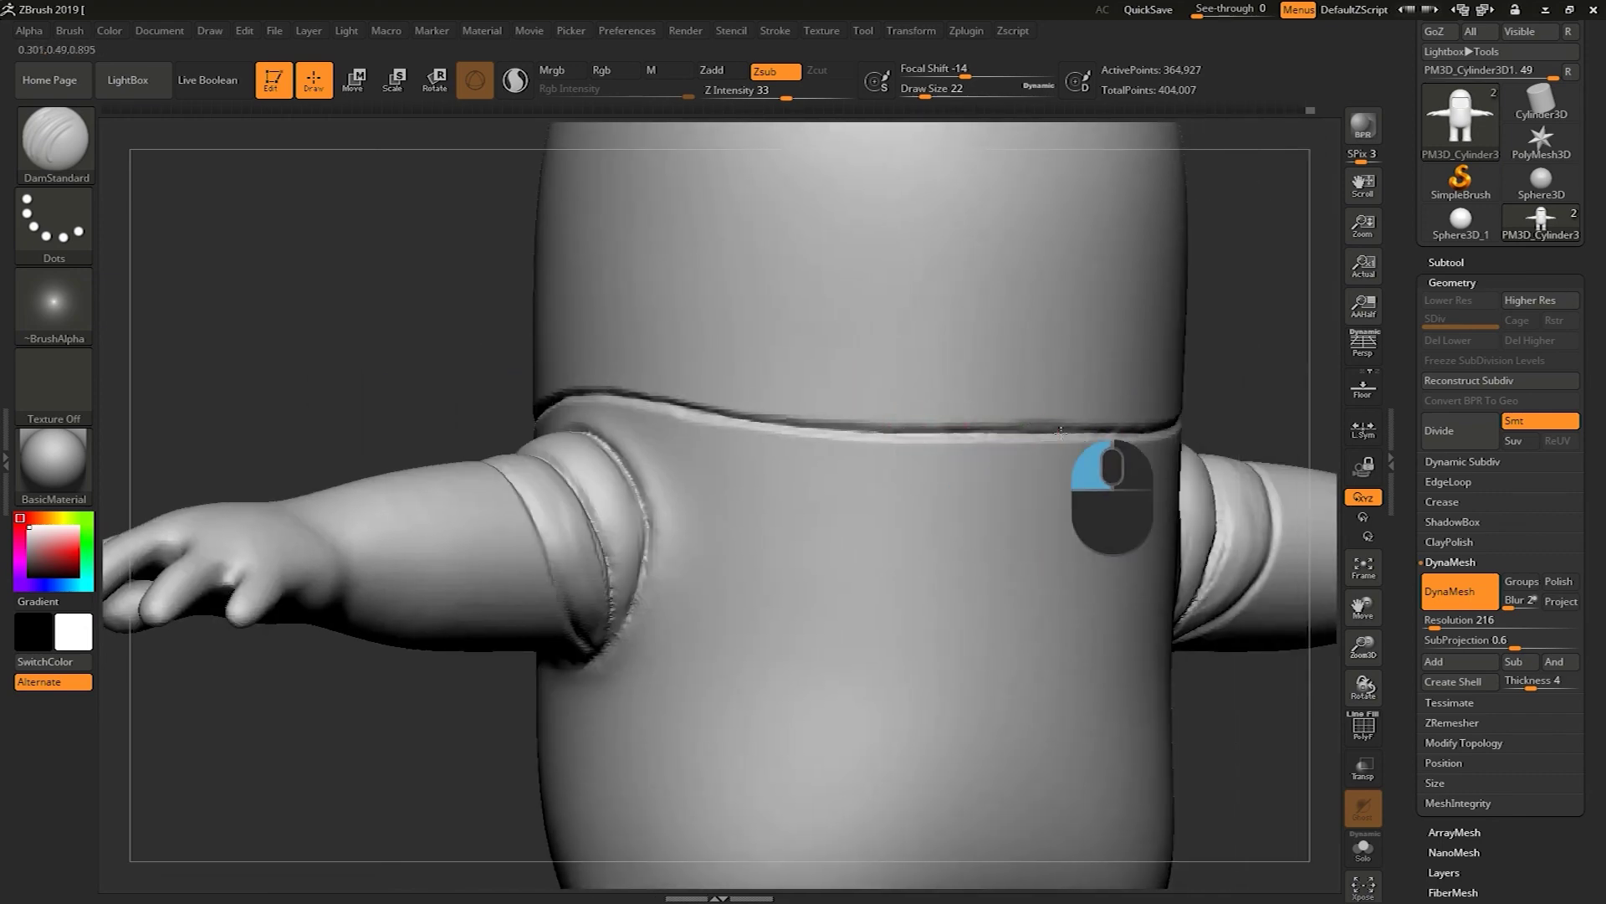